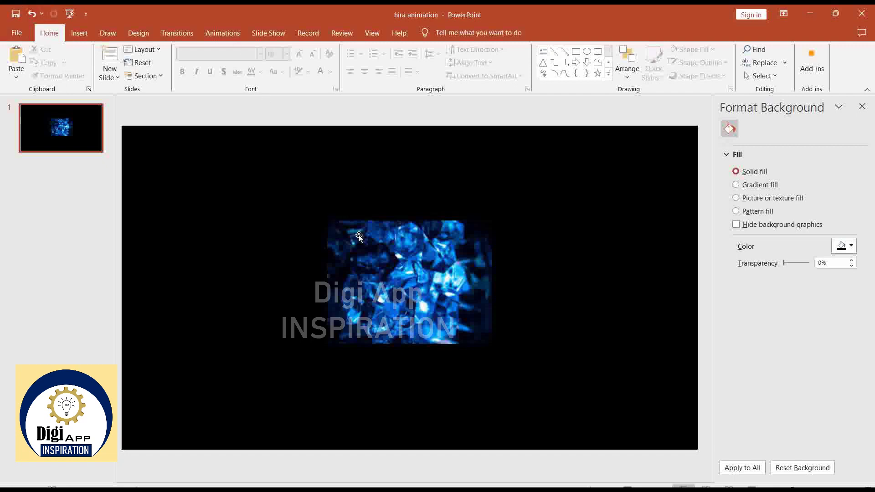
- Drag the crystal picture to the slide's top-left corner, partly off-slide, then deselect it
left_click(376, 257)
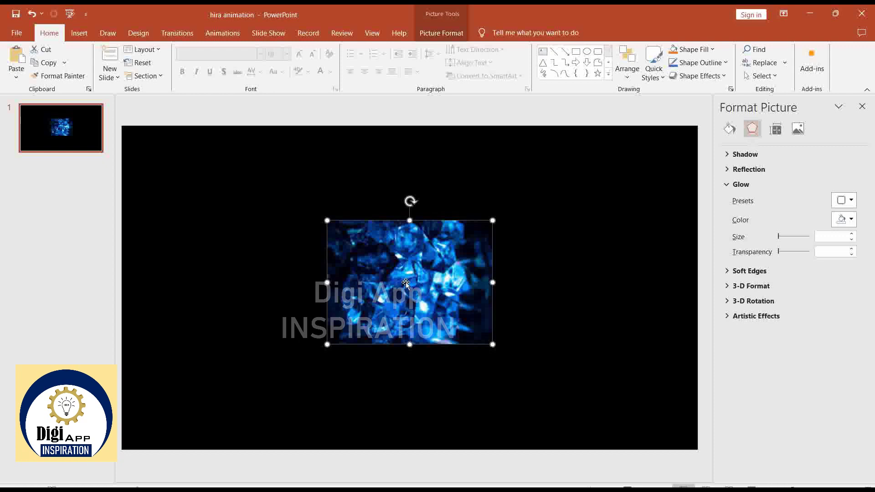
left_click_drag(374, 239, 117, 91)
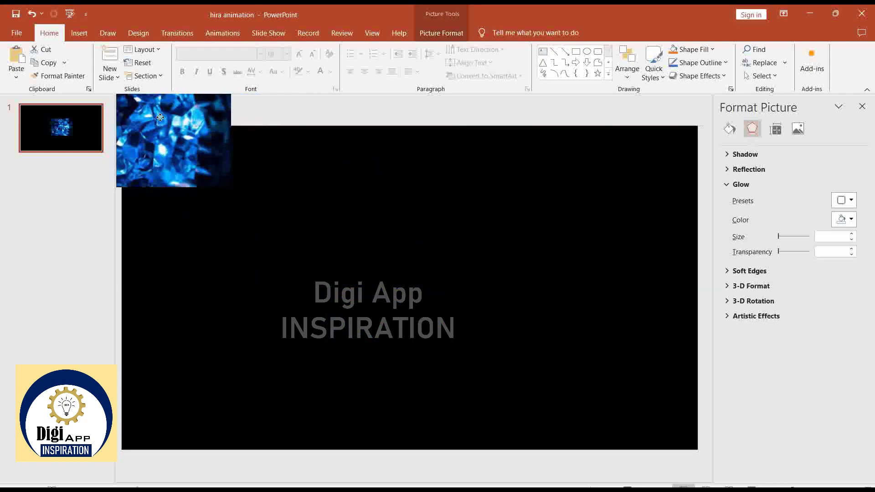
left_click(344, 259)
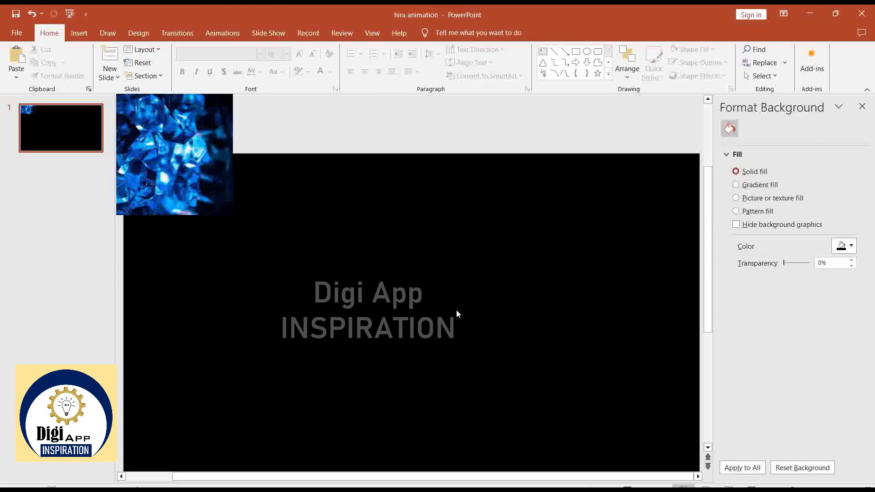
- Add a text box near the slide centre containing the letter A
left_click(79, 33)
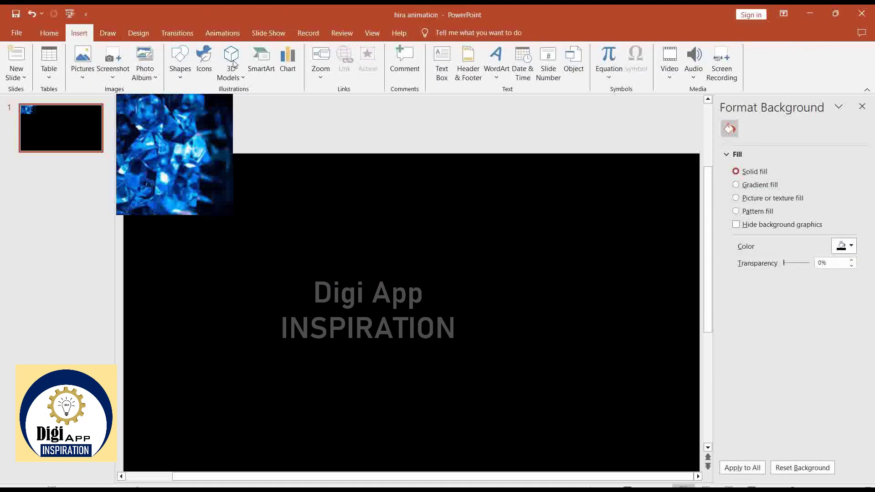
left_click(442, 64)
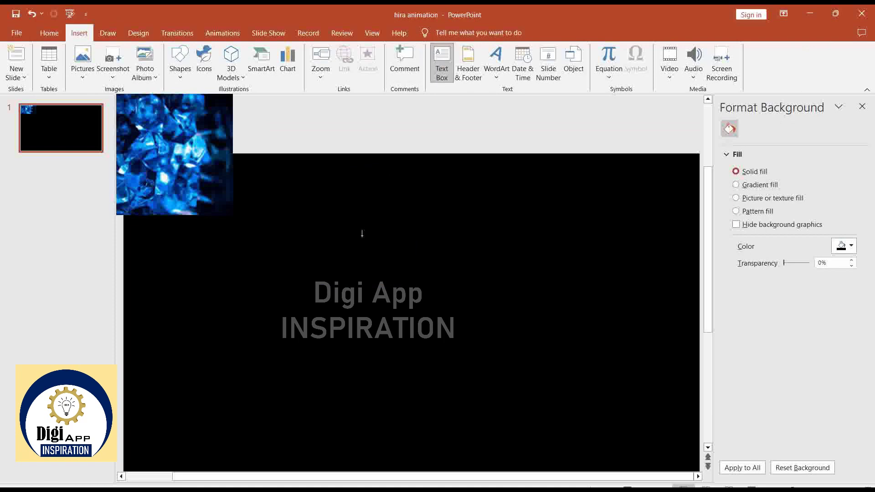
left_click(356, 273)
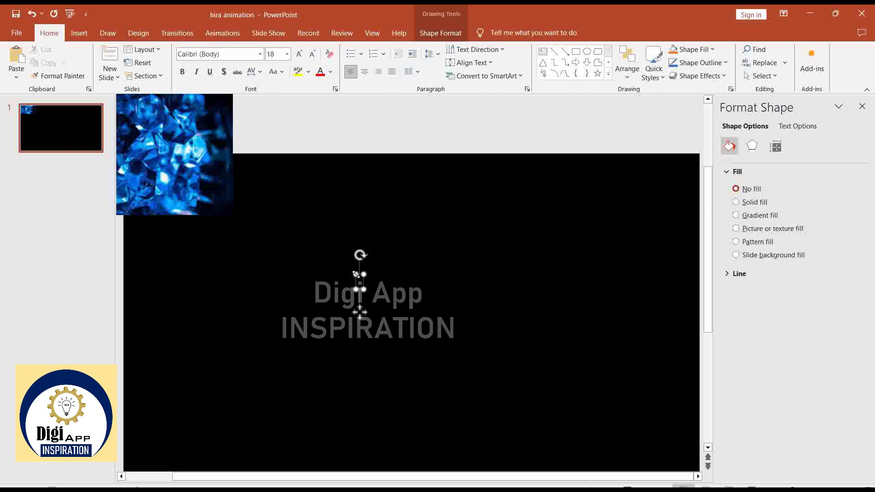
type("A")
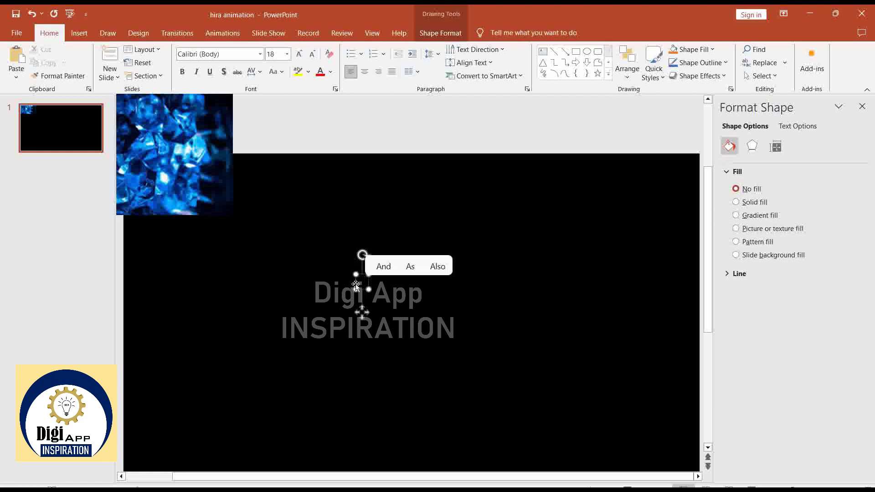
- Format the letter A in Arial Black at font size 344
left_click(356, 286)
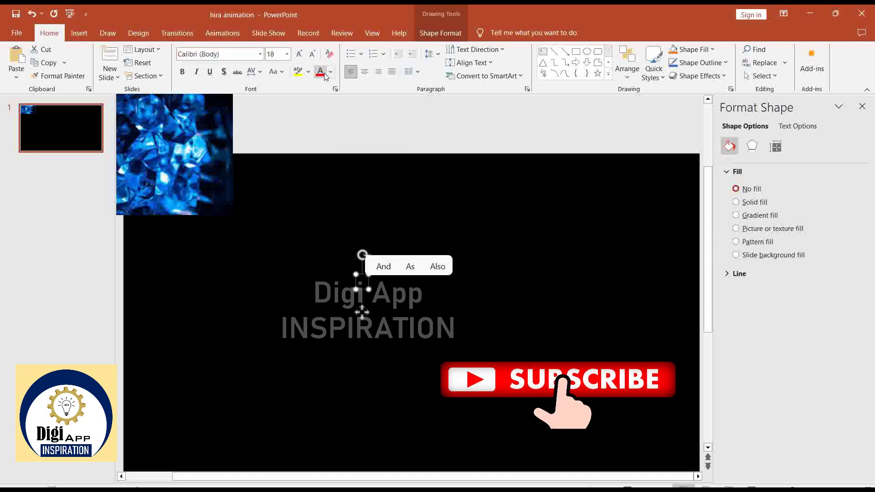
left_click(260, 55)
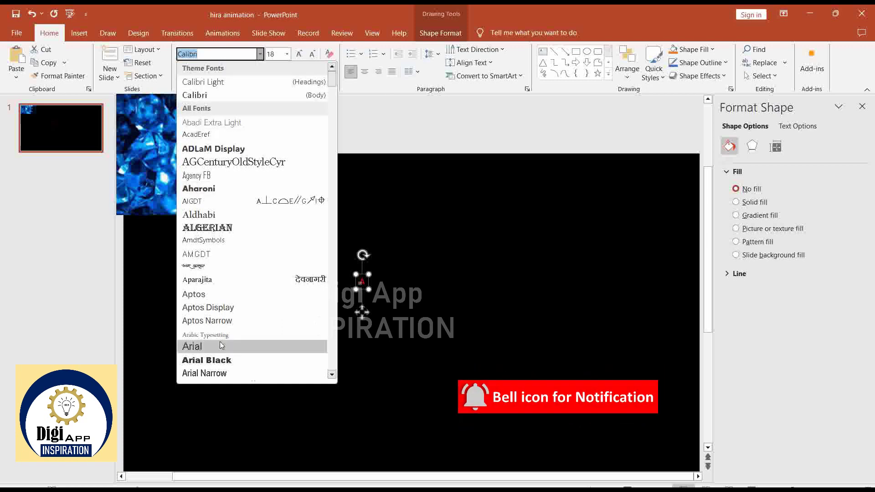
left_click(218, 361)
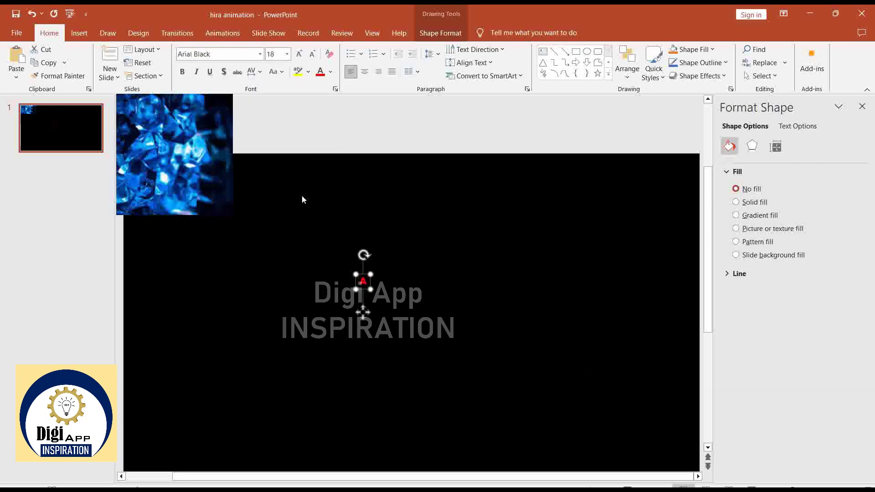
left_click(272, 54)
type("34")
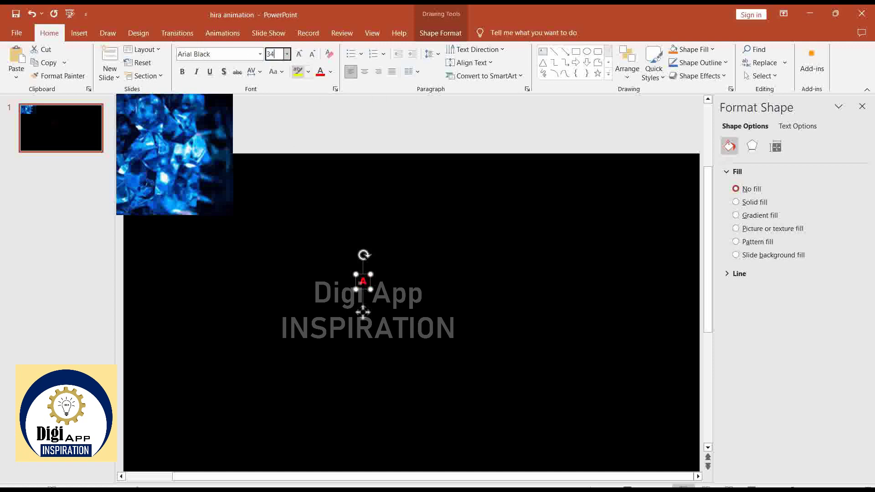
type("4")
key("Return")
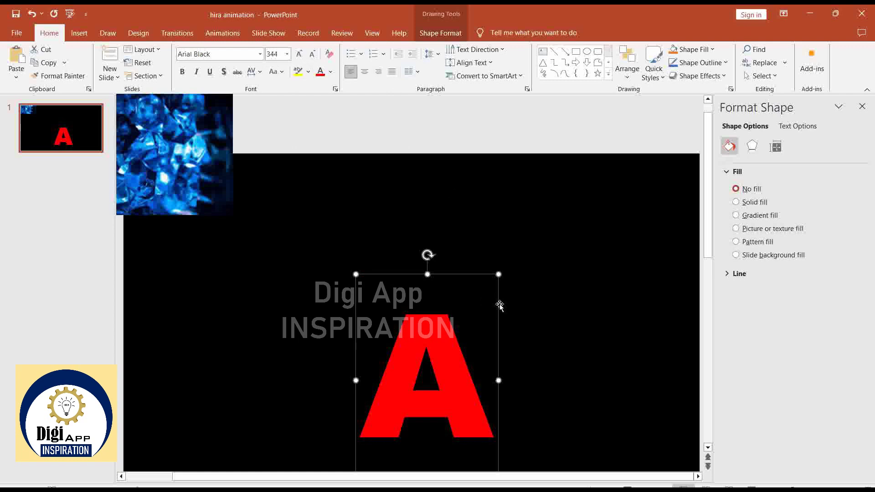
- Shift the red A up, then draw a tall isosceles triangle (6.9" by 2.19") over it
left_click_drag(500, 306, 507, 242)
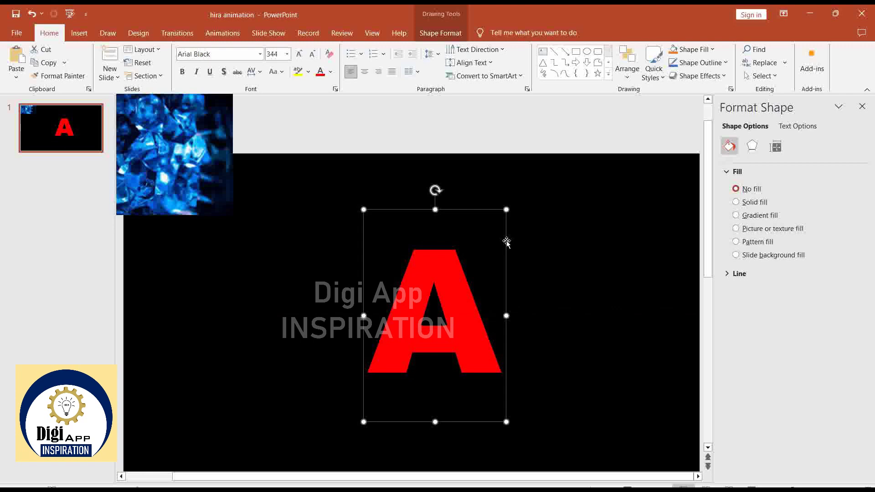
left_click(85, 35)
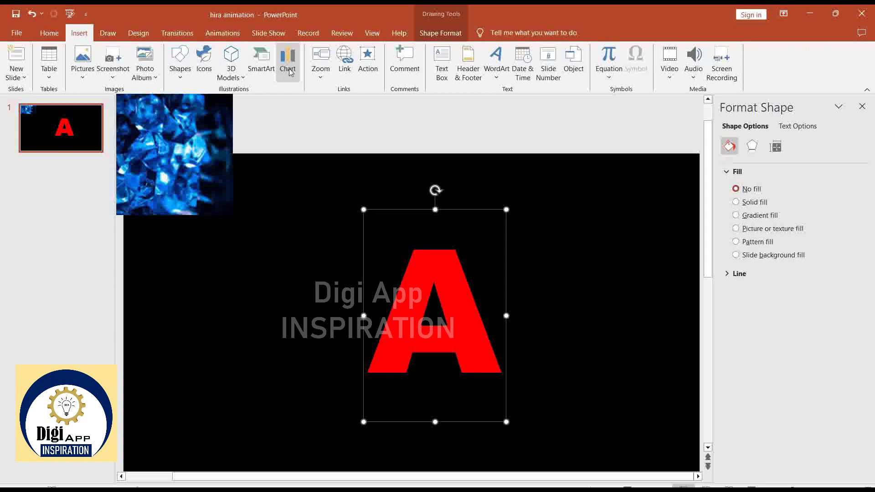
left_click(180, 63)
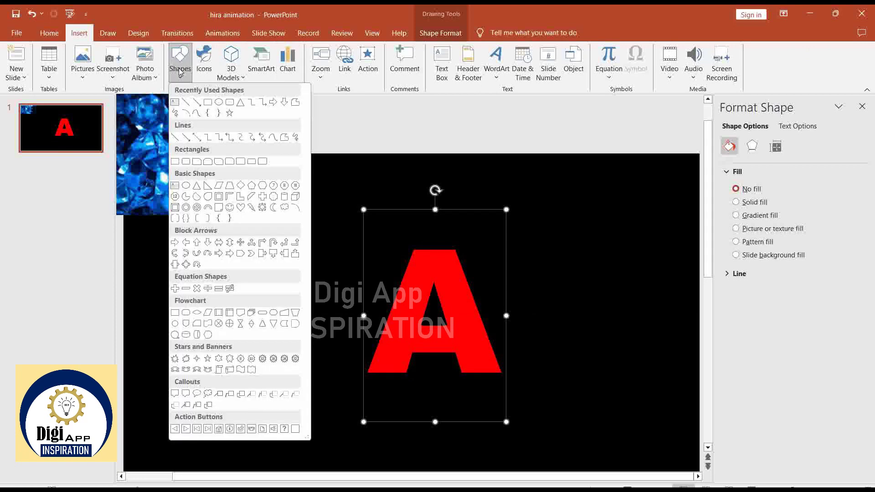
left_click(241, 103)
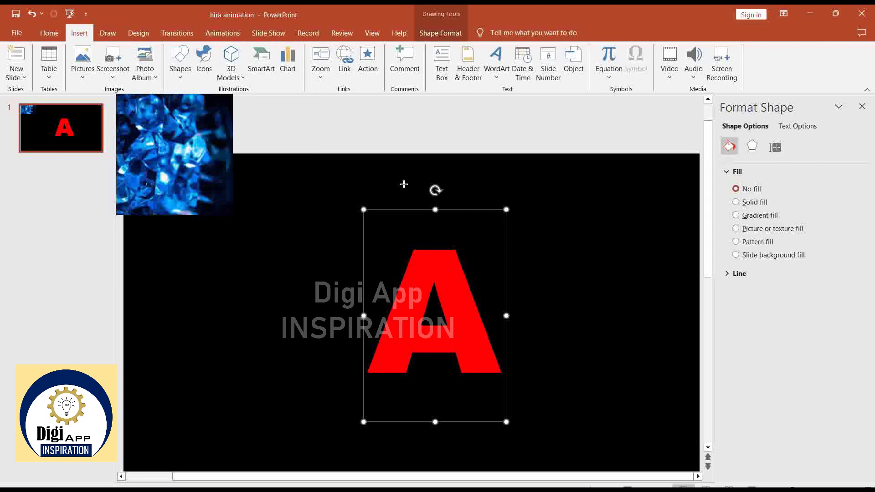
left_click_drag(403, 184, 472, 420)
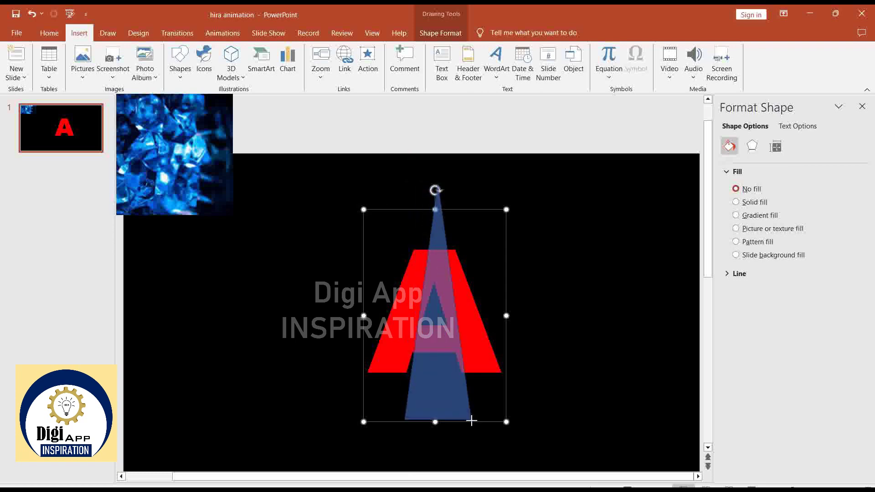
left_click_drag(471, 420, 484, 430)
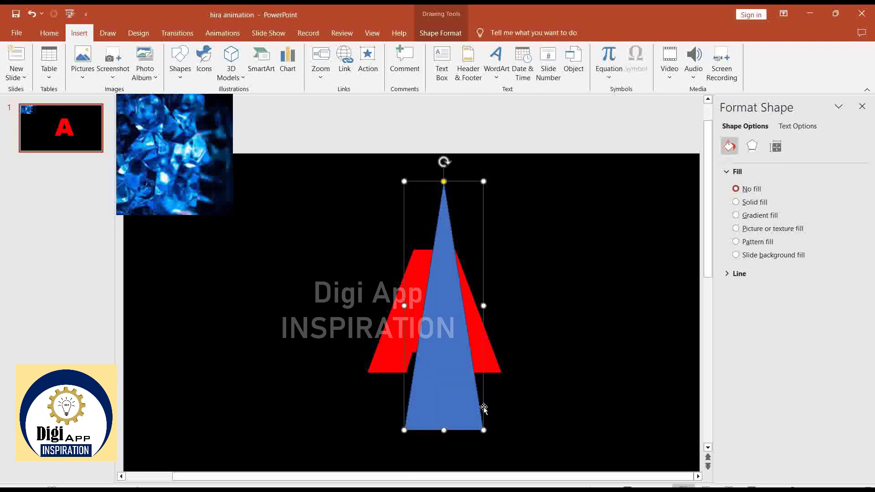
left_click_drag(485, 401, 473, 394)
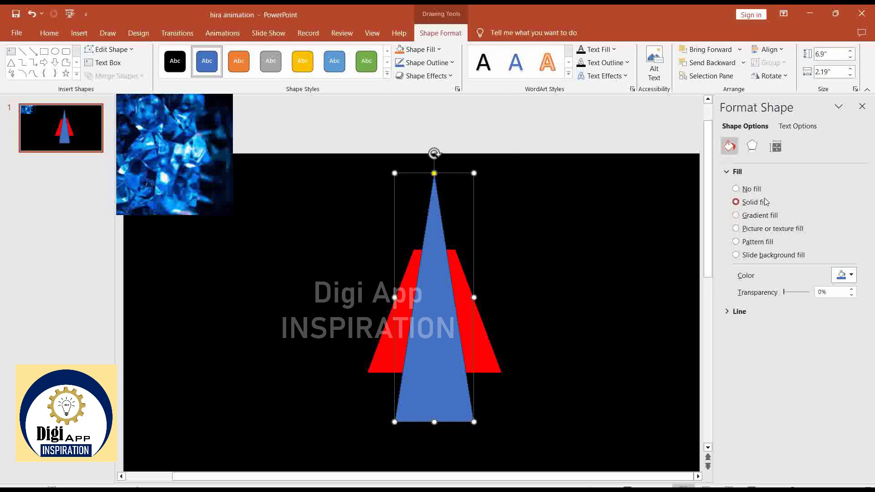
- Give the triangle no fill and a white outline
left_click(751, 189)
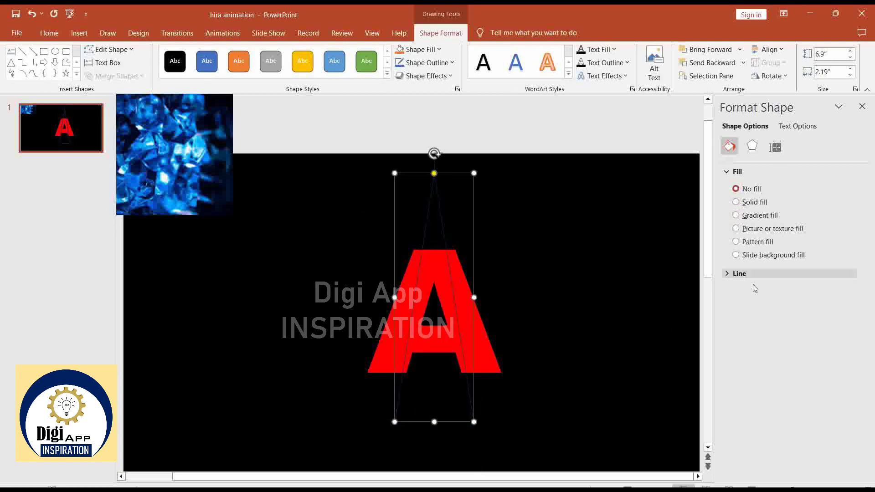
left_click(751, 274)
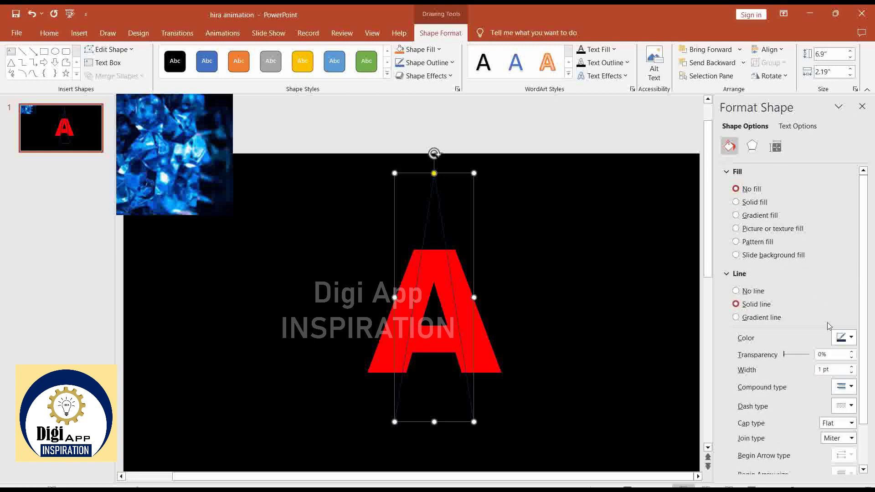
left_click(846, 338)
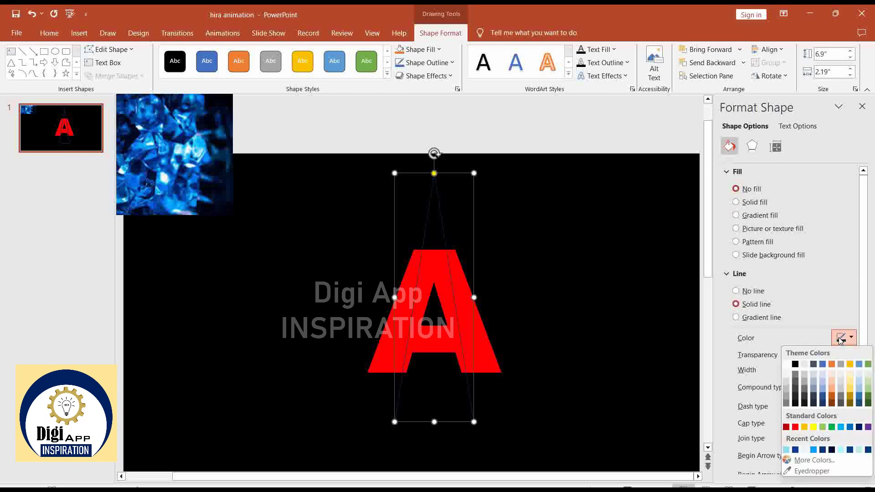
left_click(787, 364)
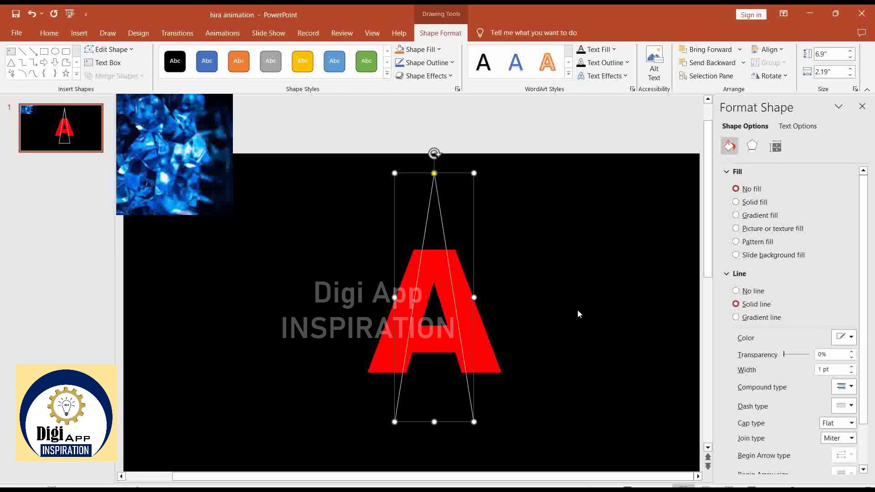
- Duplicate the outline triangle, widen the copy to 3.07", and centre it over the first
key("ctrl+d")
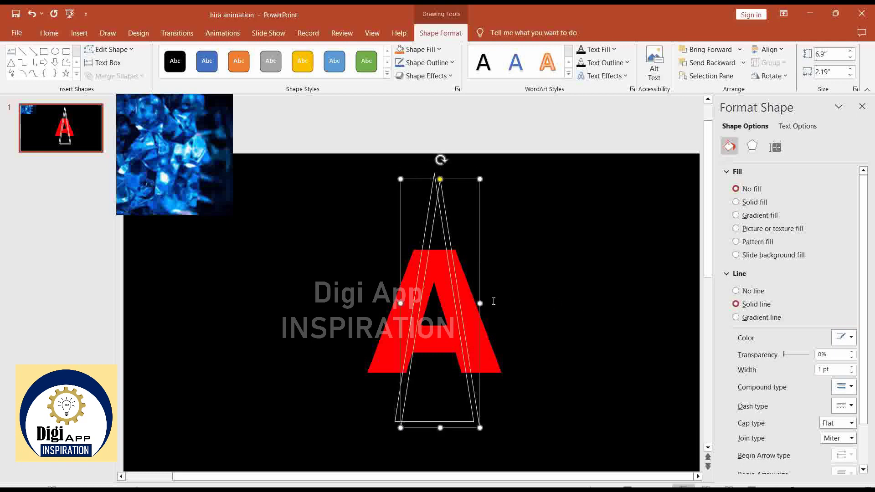
left_click_drag(479, 304, 499, 303)
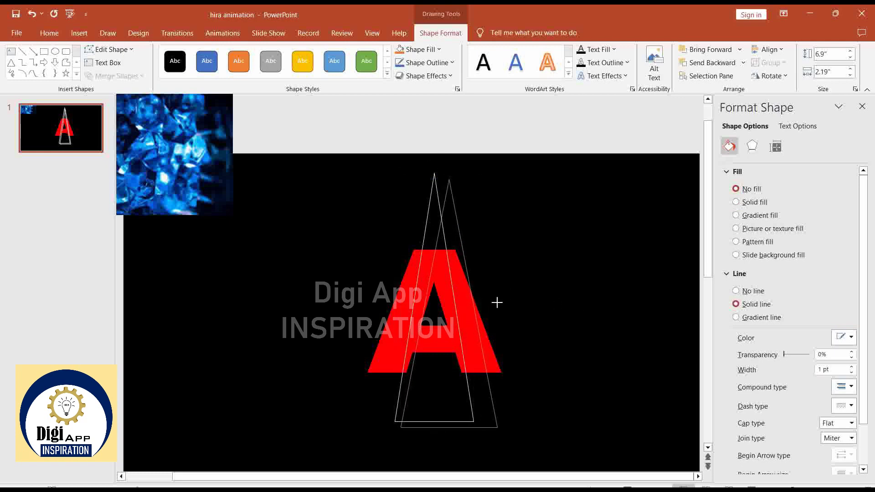
left_click_drag(497, 313, 481, 289)
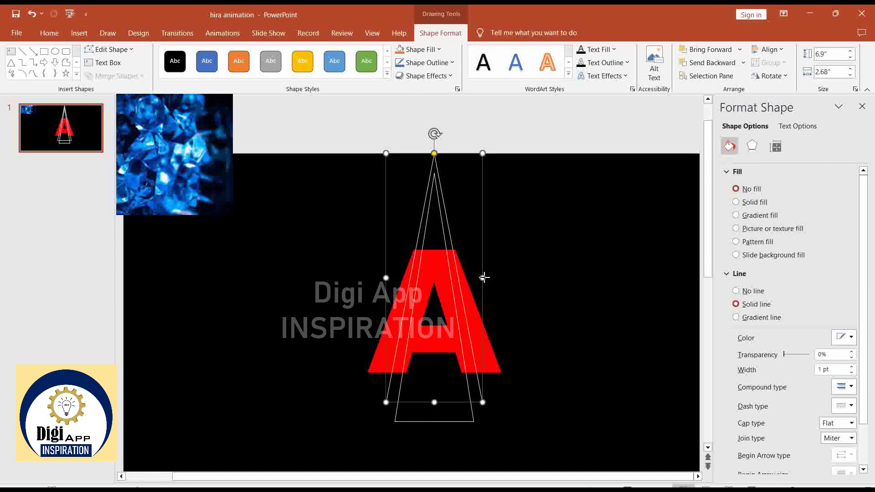
mouse_move(483, 278)
left_mouse_down()
mouse_move(497, 278)
mouse_move(490, 291)
left_mouse_up()
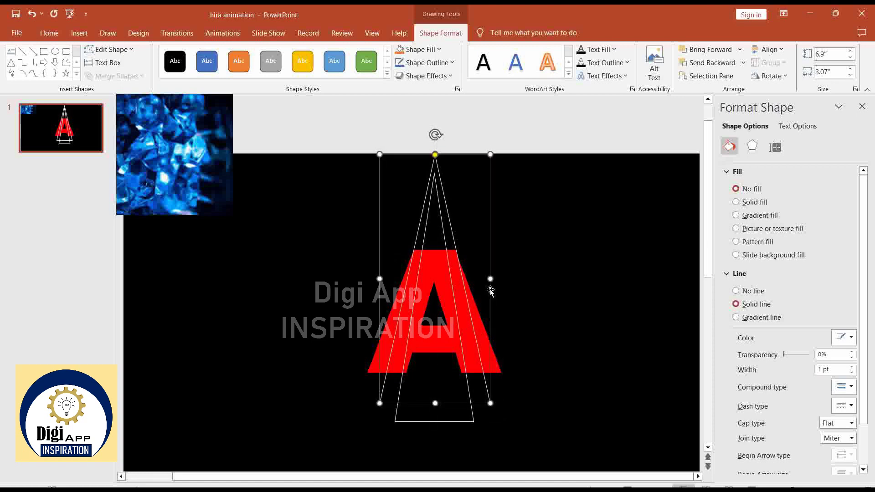
key("Down")
key("Down")
key("Down")
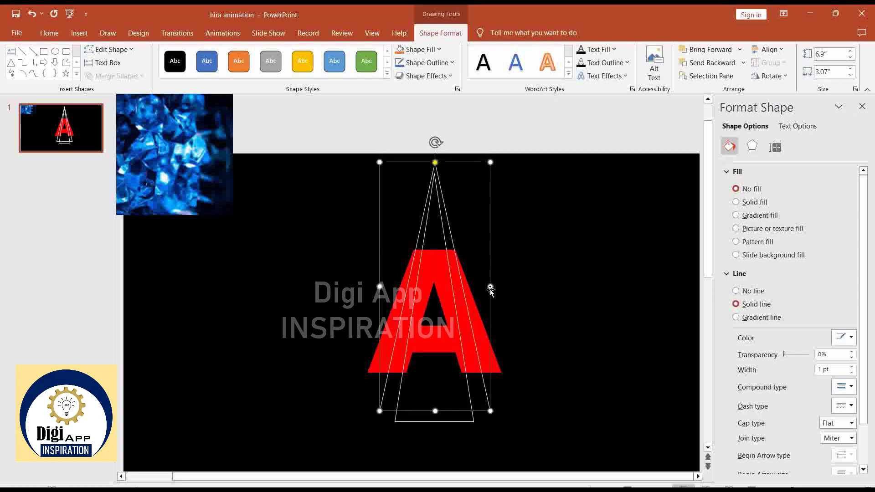
key("ctrl+Down")
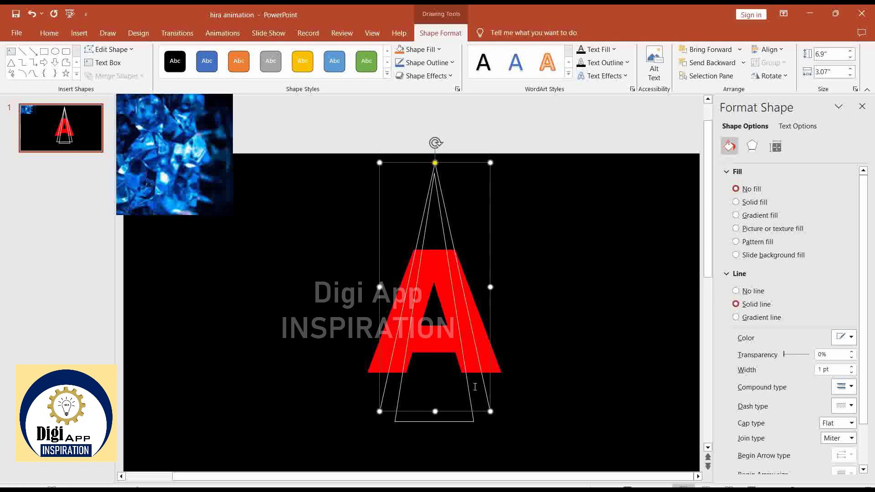
left_click(555, 393)
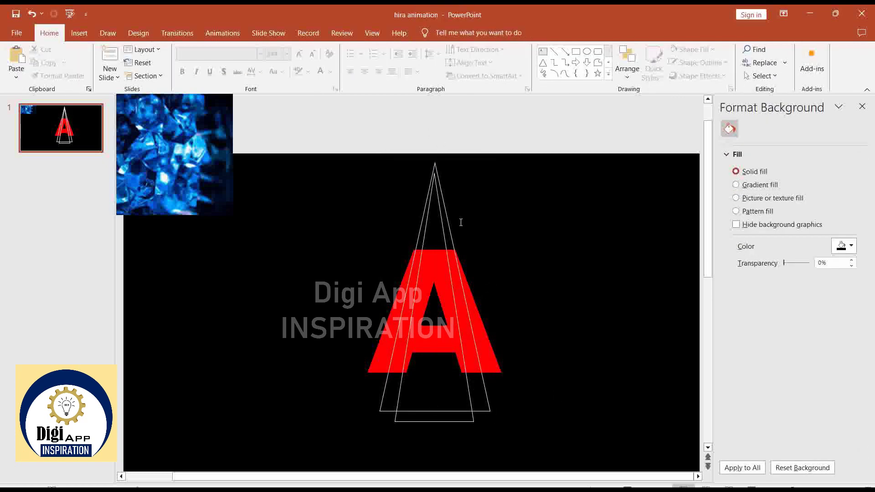
- Select the letter A and both triangles and apply Merge Shapes > Fragment
left_click_drag(312, 118, 600, 479)
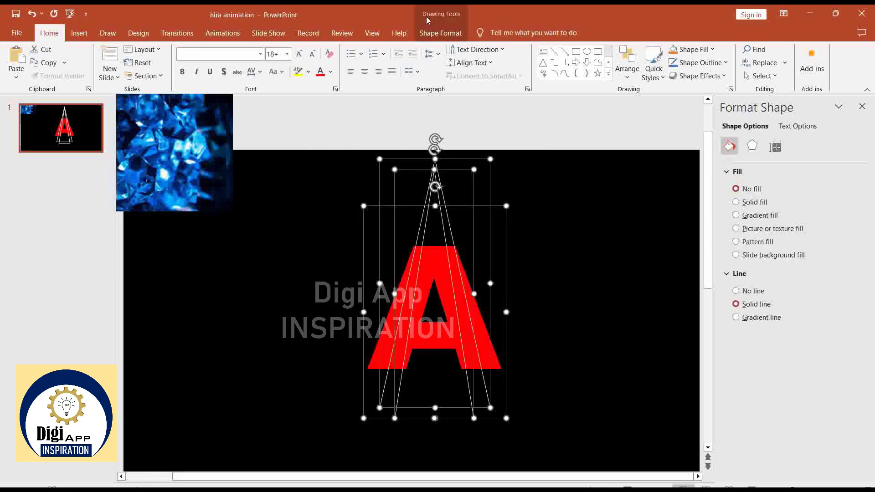
left_click(428, 34)
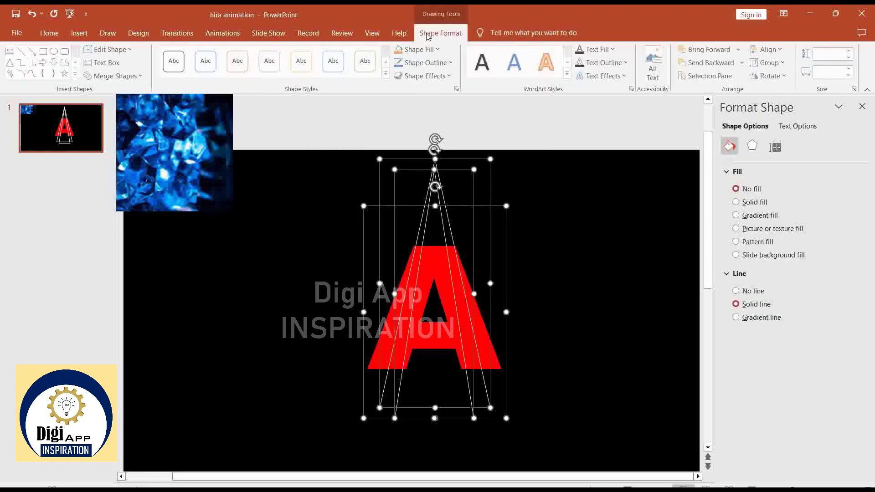
left_click(99, 76)
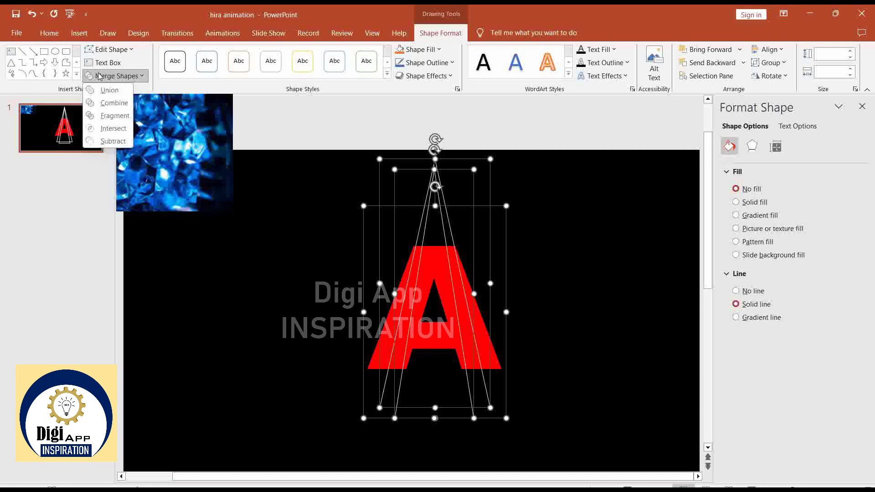
left_click(106, 120)
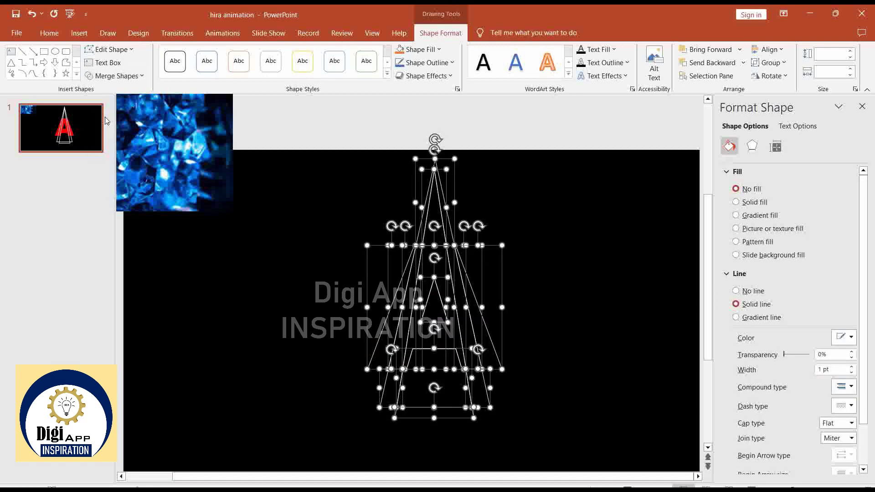
- Delete the top spire fragments above the letter A
left_click(504, 197)
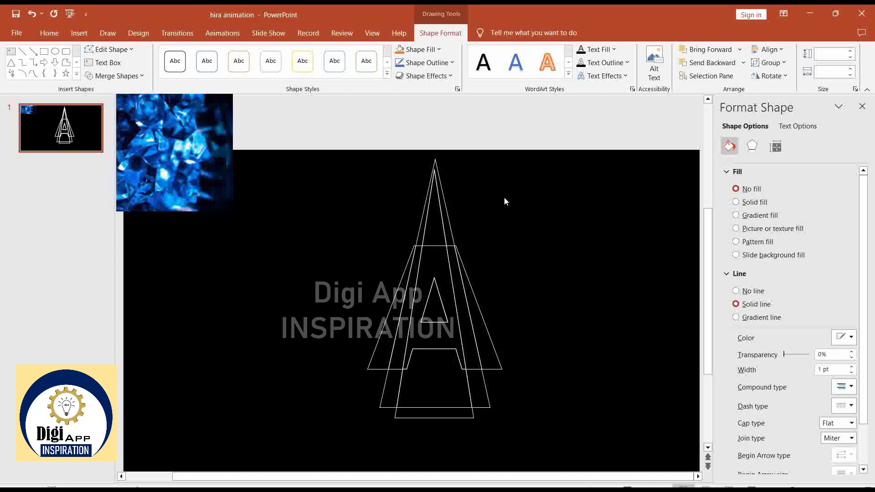
left_click(426, 216)
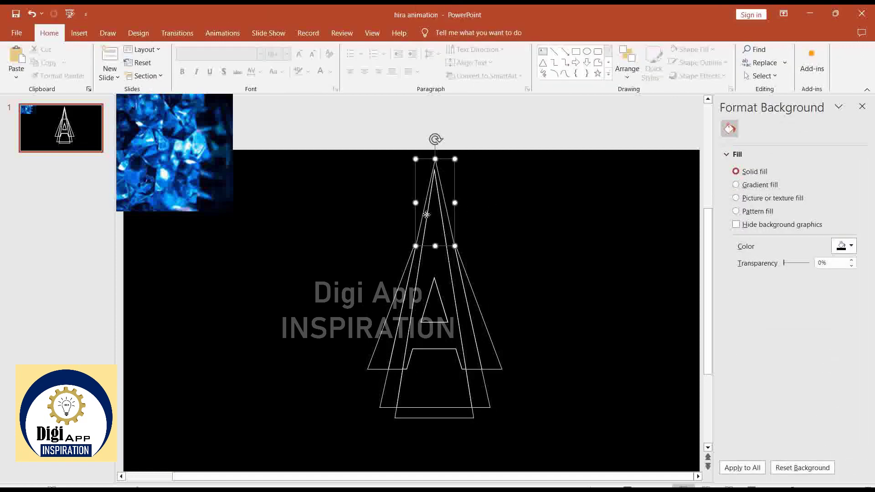
key("Delete")
left_click(428, 216)
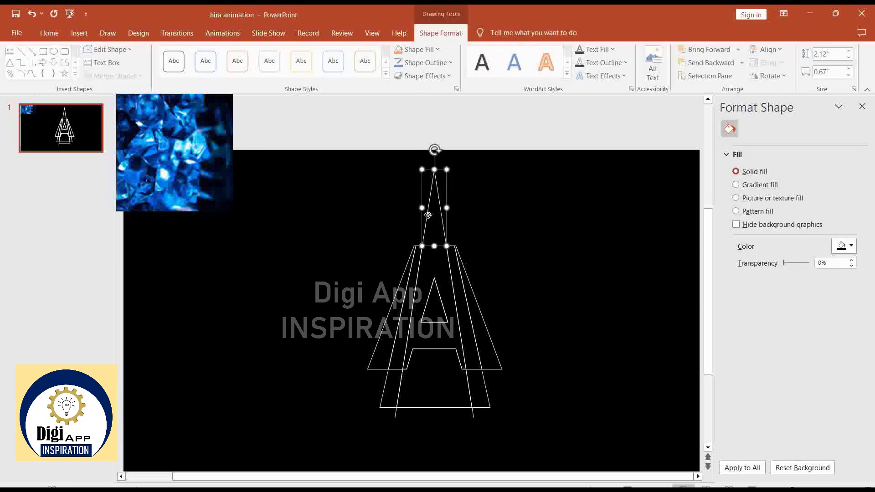
key("Delete")
- Delete the inner trapezoid, bottom bar and lower-right leg fragments
left_click(406, 364)
left_click(403, 378)
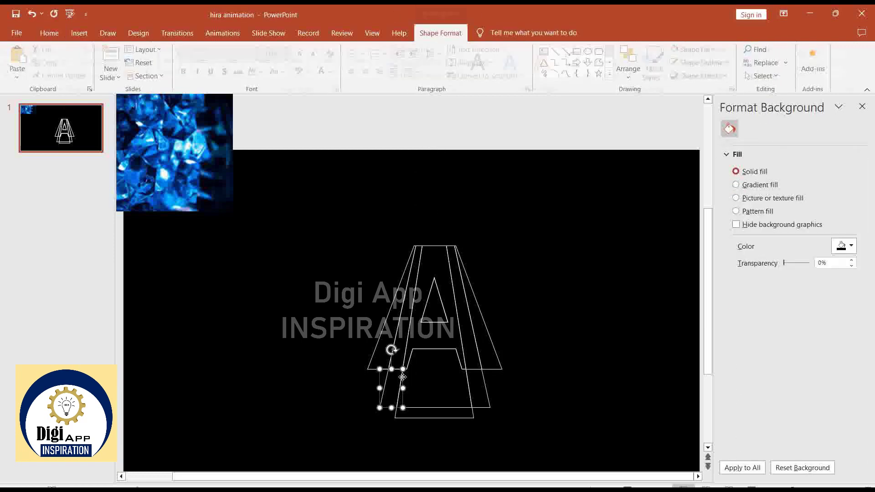
left_click(401, 397)
left_click(403, 408)
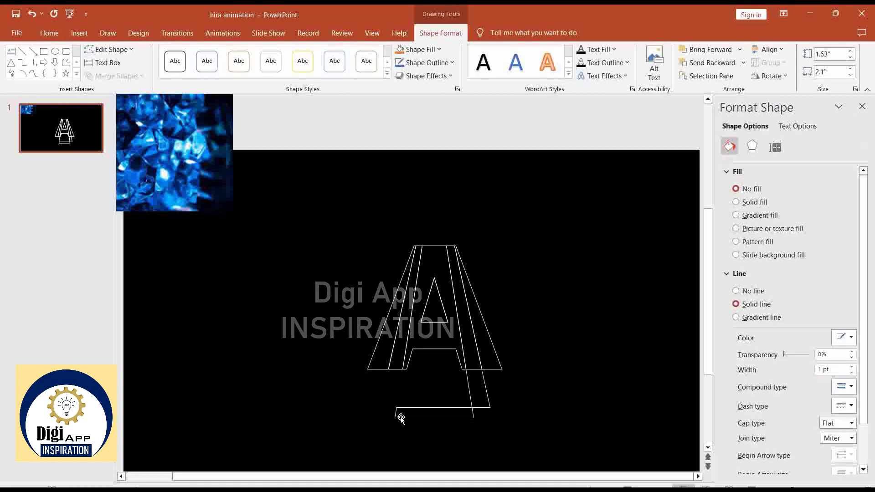
key("Delete")
left_click(397, 413)
key("Delete")
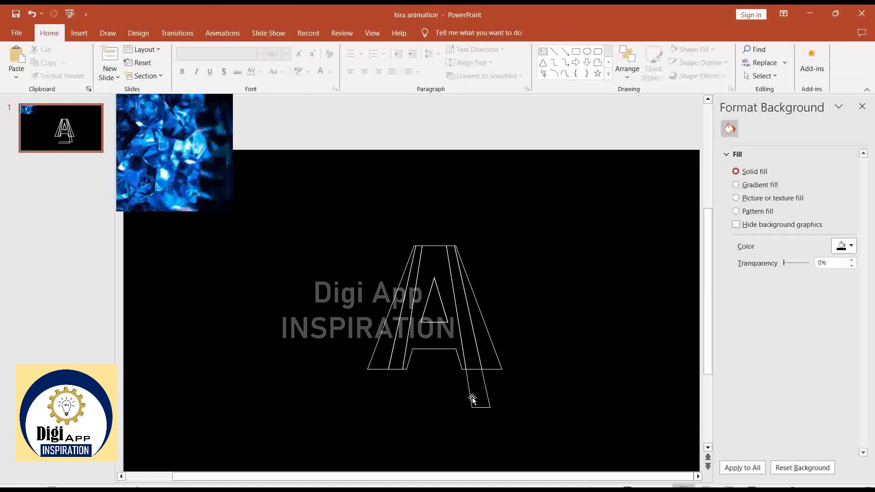
left_click(473, 398)
key("Delete")
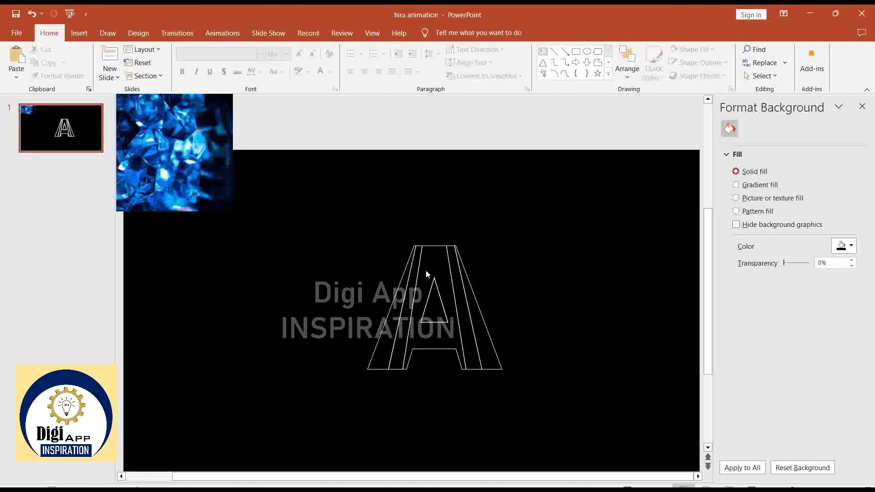
left_click_drag(419, 226, 455, 342)
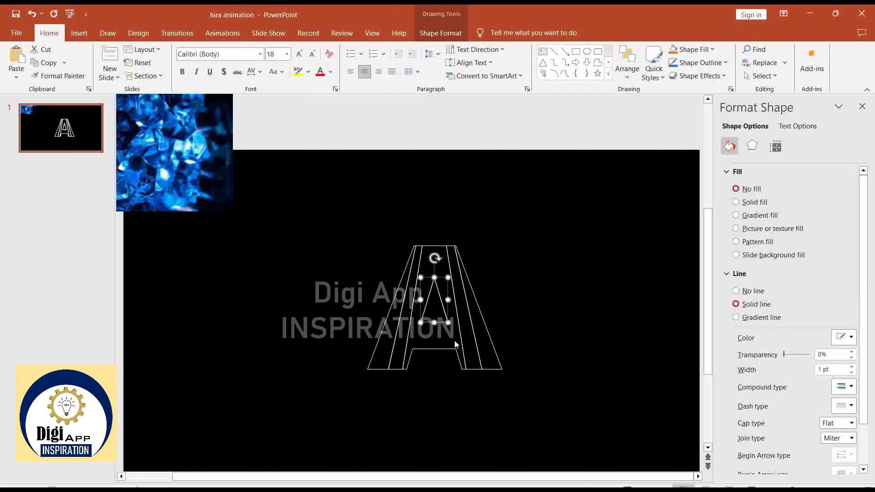
key("Escape")
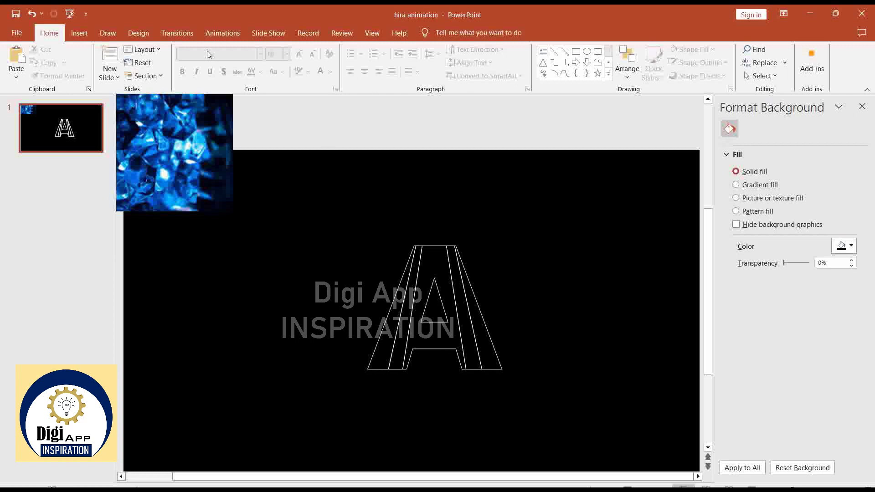
- Draw a small no-fill, white-outlined triangle near the A's top and add a rotated copy
left_click(91, 30)
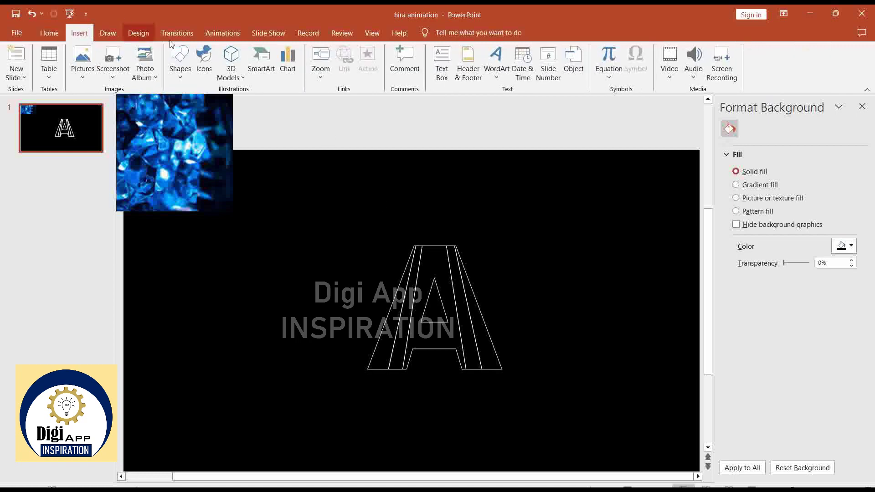
left_click(189, 64)
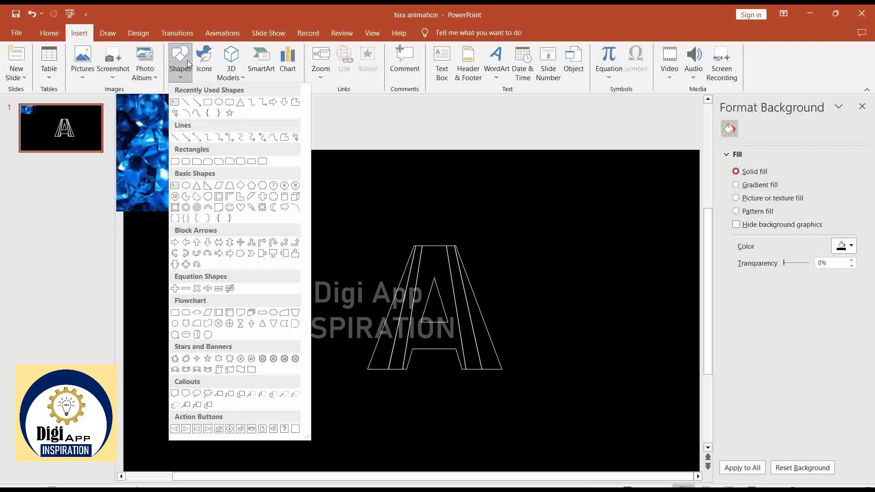
left_click(240, 101)
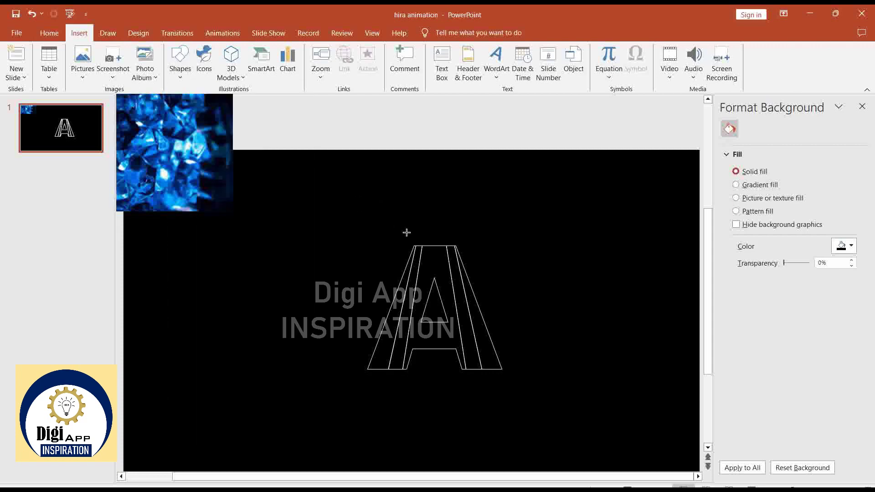
left_click_drag(398, 229, 430, 258)
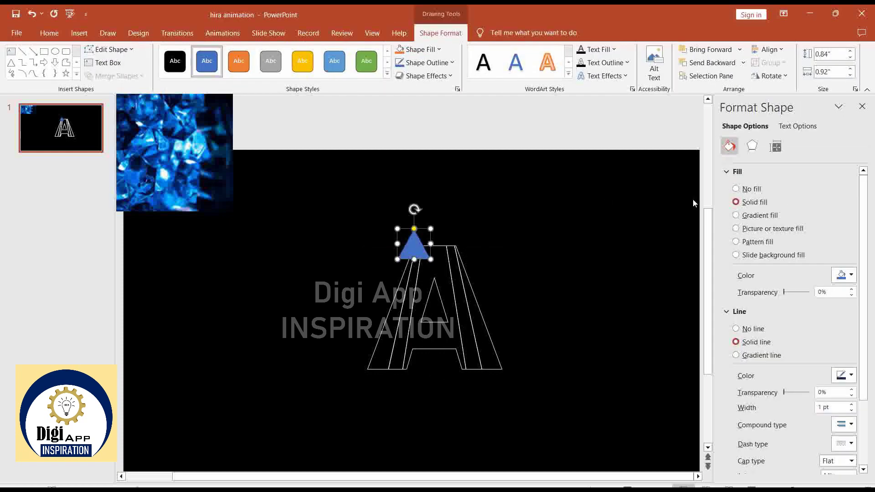
left_click(753, 190)
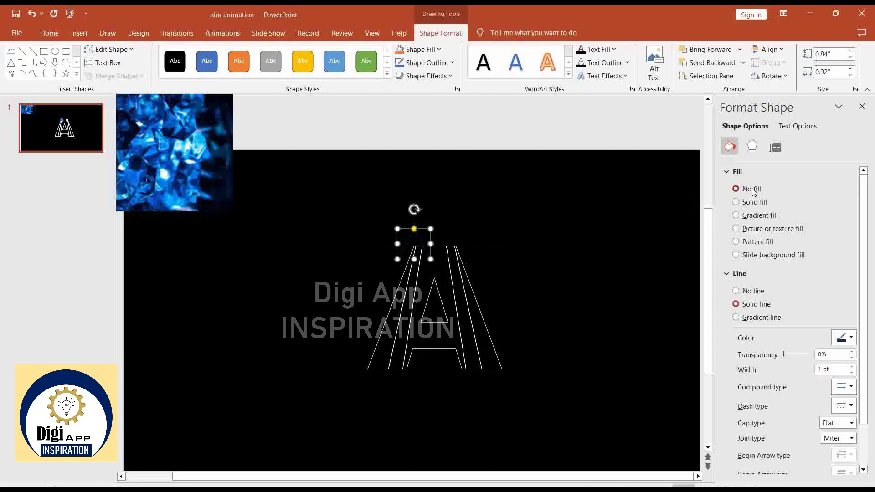
left_click(852, 337)
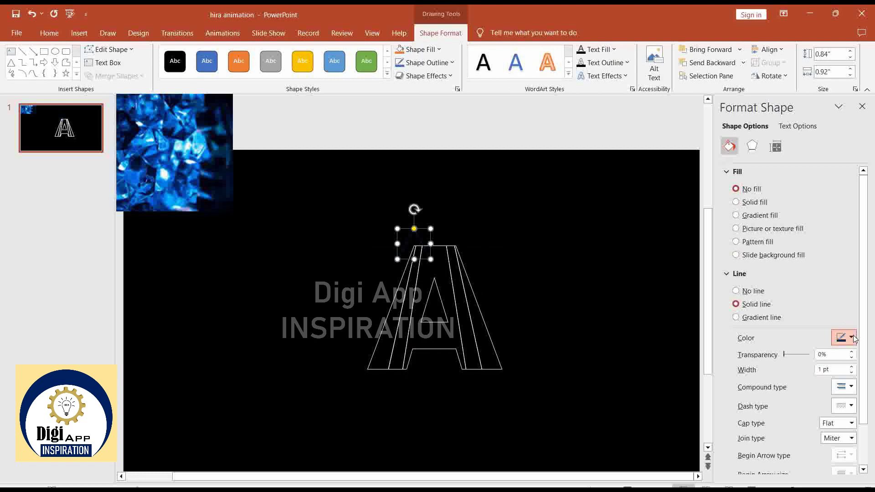
left_click(786, 365)
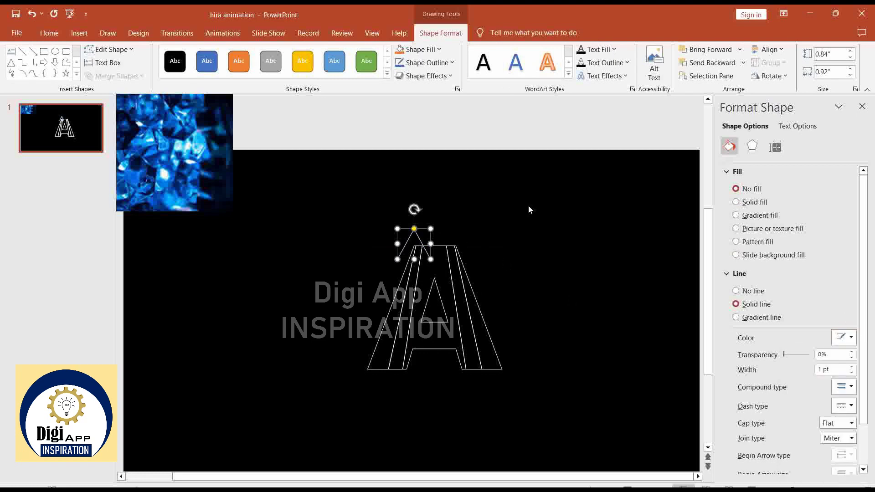
key("ctrl+d")
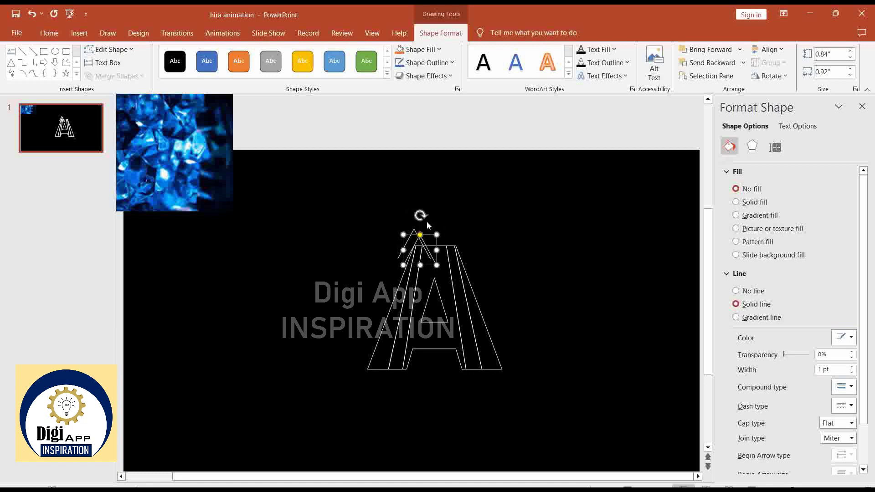
left_click_drag(422, 213, 447, 235)
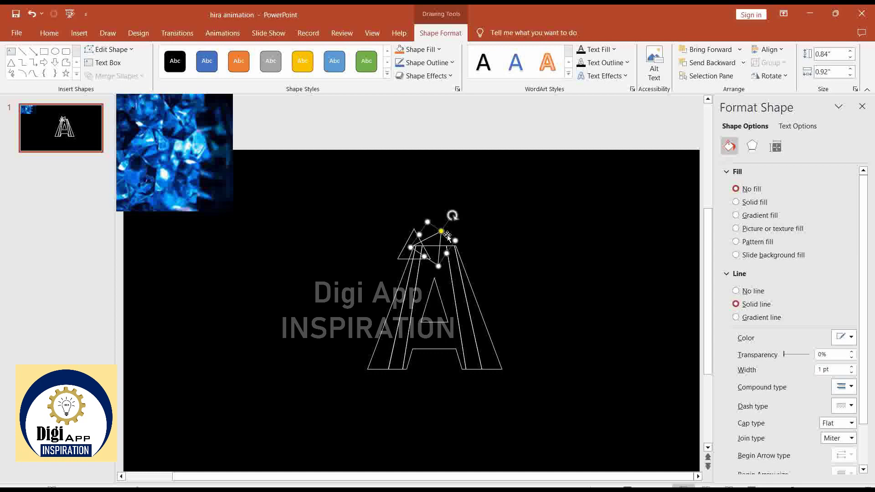
- Spread resized, rotated triangle copies over the A's top, right, lower right and left, then select everything
mouse_move(447, 235)
left_mouse_down()
mouse_move(486, 248)
mouse_move(525, 297)
left_mouse_up()
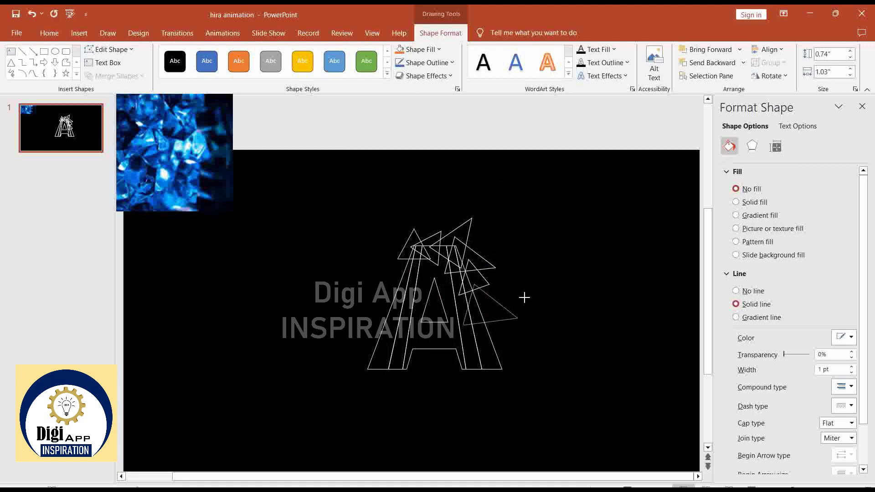
mouse_move(524, 298)
left_mouse_down()
mouse_move(481, 279)
mouse_move(529, 344)
left_mouse_up()
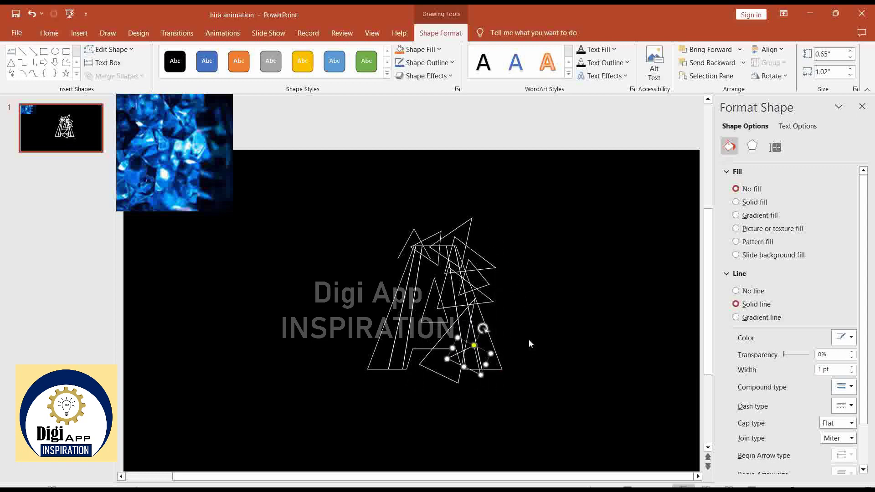
mouse_move(530, 344)
left_mouse_down()
mouse_move(504, 391)
mouse_move(512, 410)
left_mouse_up()
mouse_move(424, 358)
left_mouse_down()
mouse_move(372, 281)
mouse_move(404, 317)
mouse_move(421, 283)
left_mouse_up()
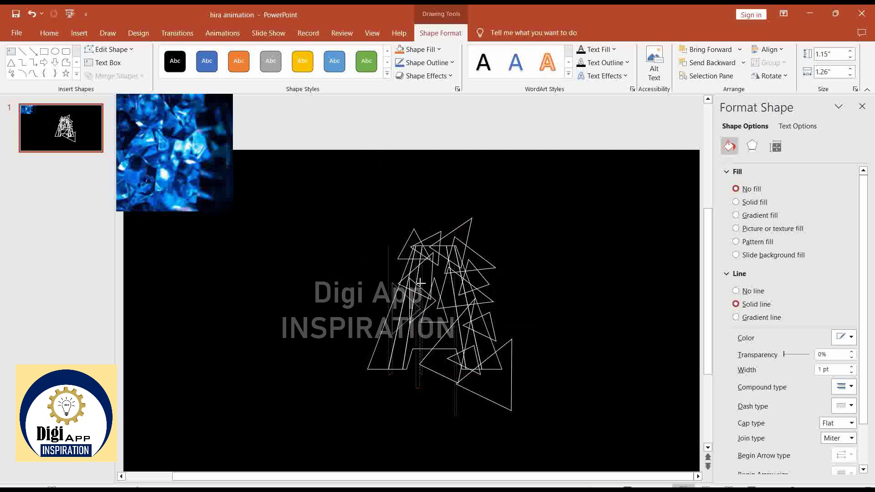
mouse_move(420, 283)
left_mouse_down()
mouse_move(406, 369)
mouse_move(416, 343)
left_mouse_up()
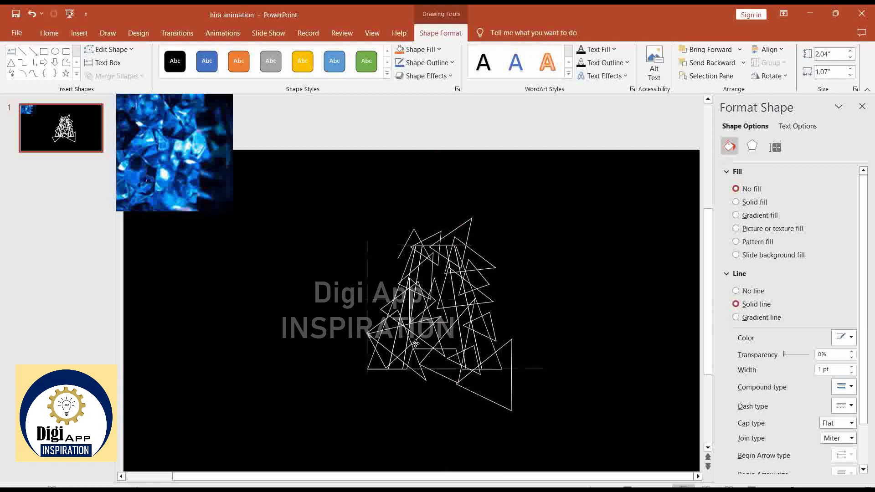
left_click(572, 269)
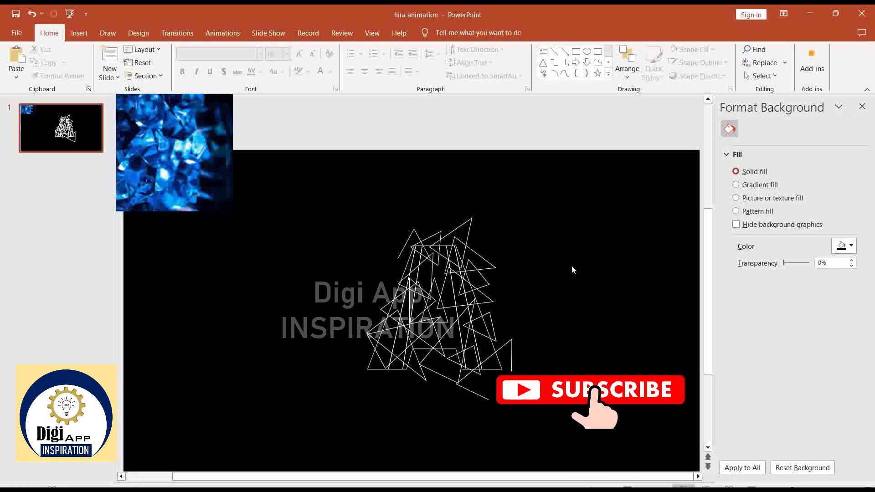
left_click_drag(325, 194, 611, 470)
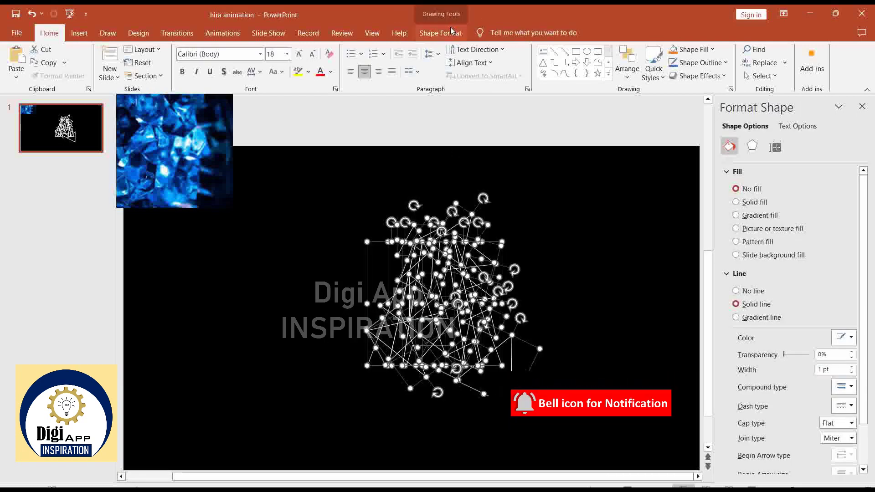
- Apply Merge Shapes > Fragment to the outlined A and all scattered triangles
left_click(451, 32)
left_click(132, 75)
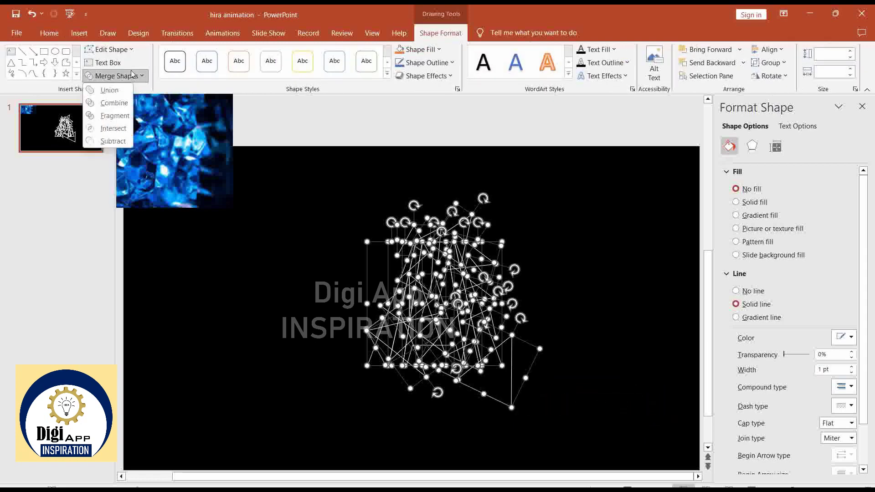
left_click(117, 116)
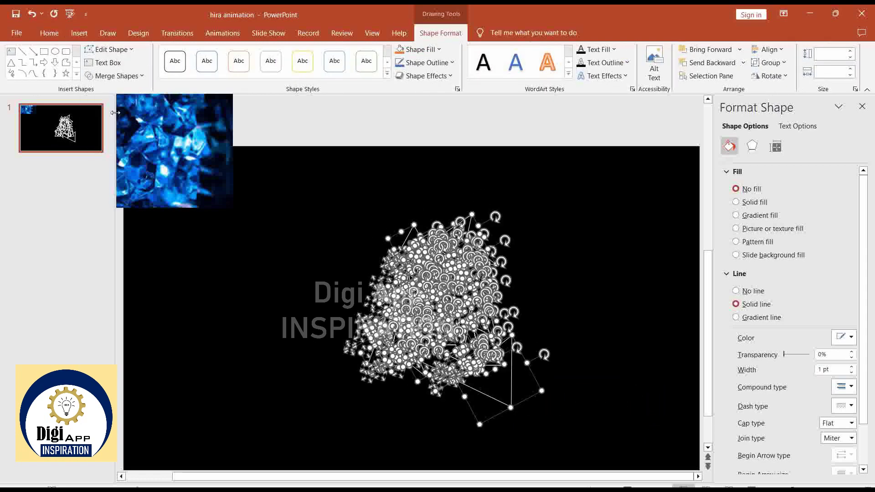
left_click(570, 230)
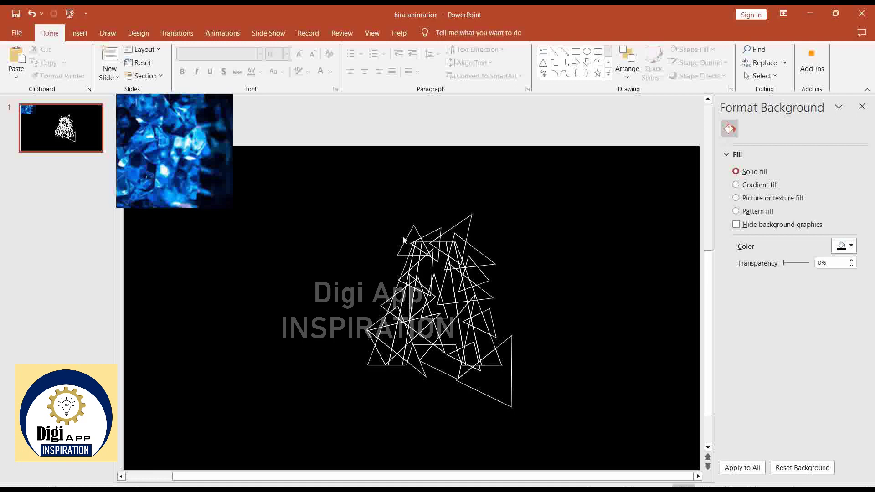
- Delete the stray triangle outlines above and to the right of the A
left_click(409, 239)
left_click(422, 236)
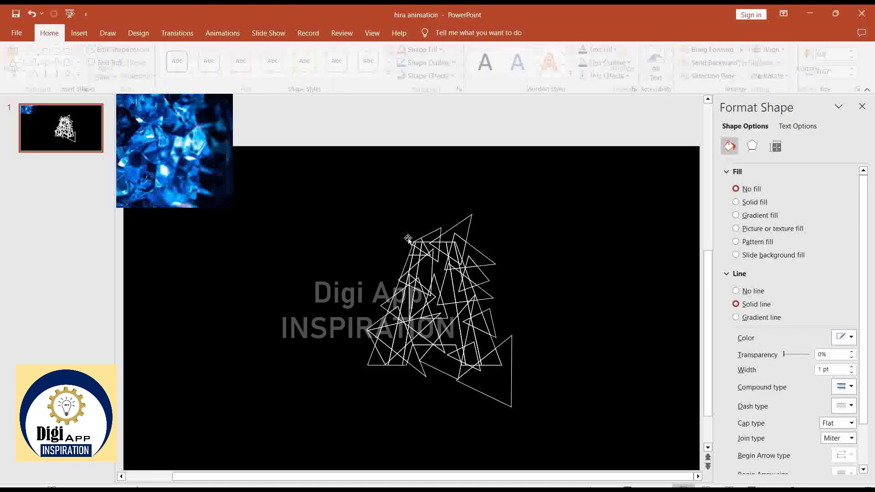
left_click(437, 236)
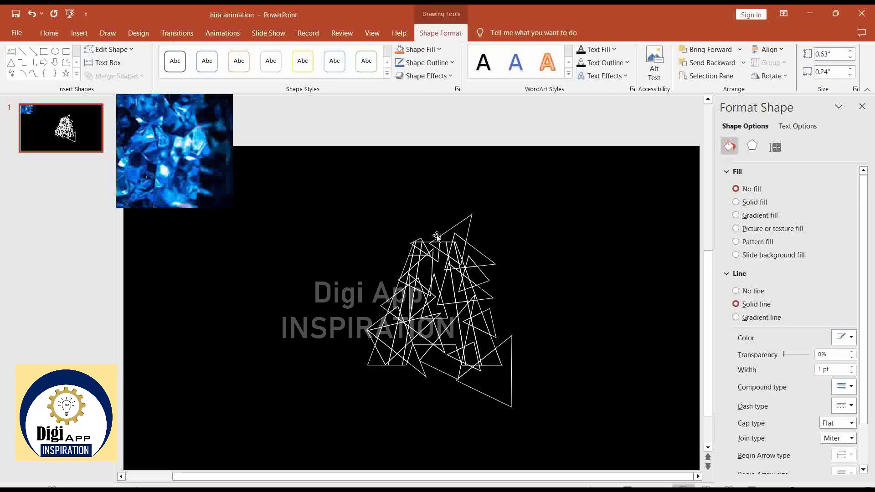
left_click(437, 235)
scroll(593, 342, "up", 3, "ctrl")
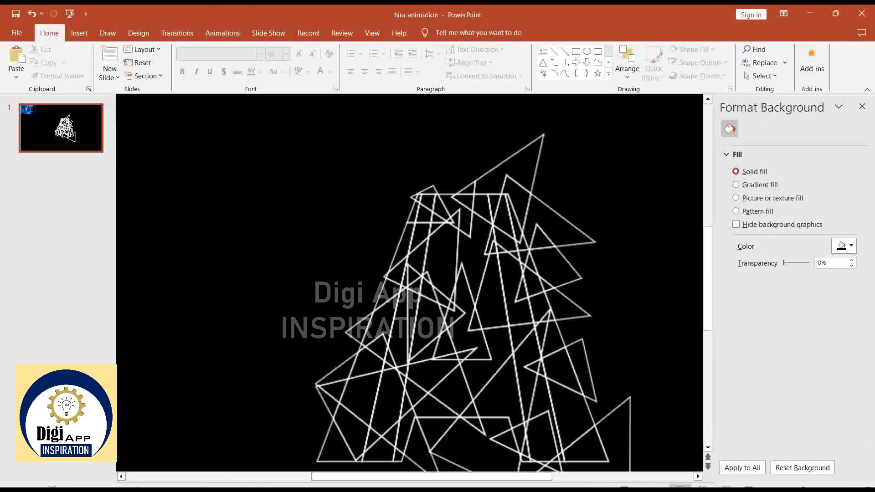
left_click(417, 189)
key("Delete")
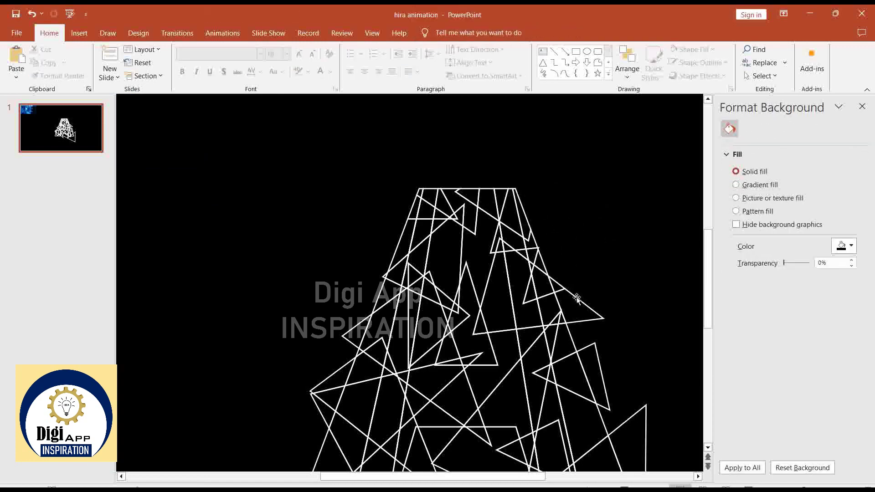
left_click(644, 410)
left_click(607, 370)
left_click(645, 411)
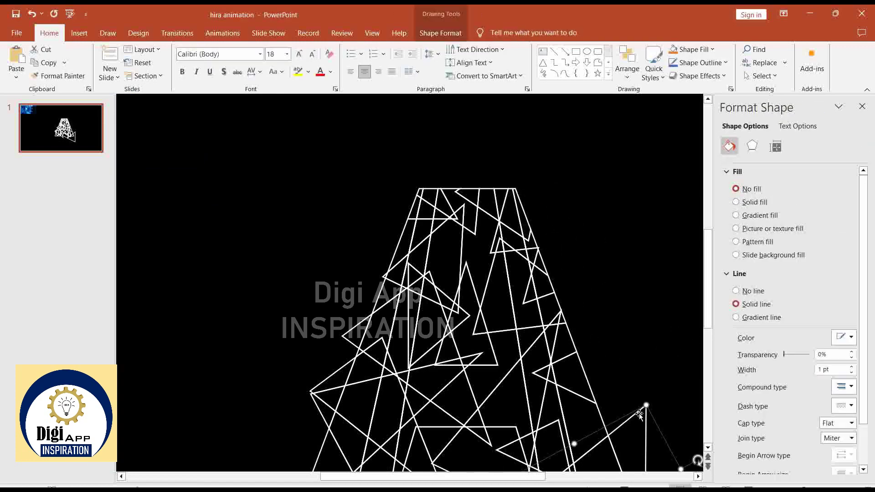
key("Delete")
- Delete the stray shapes protruding at the lower, left and upper edges of the A
scroll(652, 378, "down", 3)
left_click(553, 331)
key("Delete")
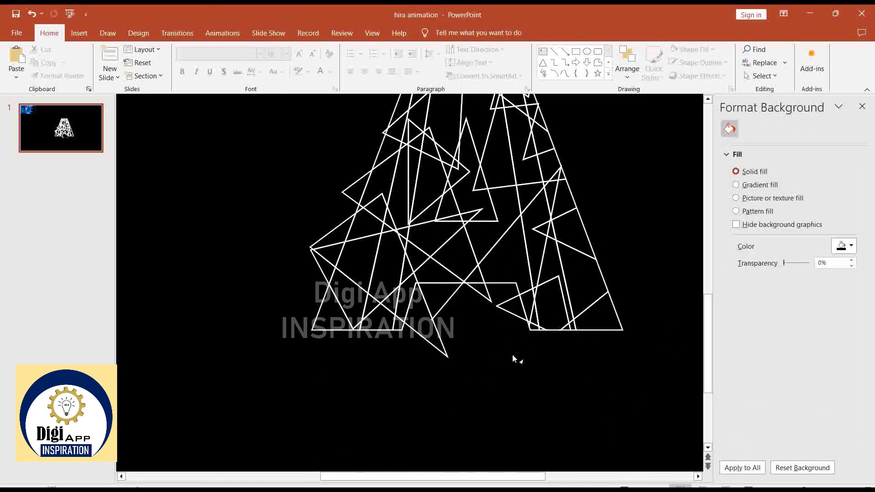
left_click(438, 339)
key("Delete")
left_click(319, 250)
key("Delete")
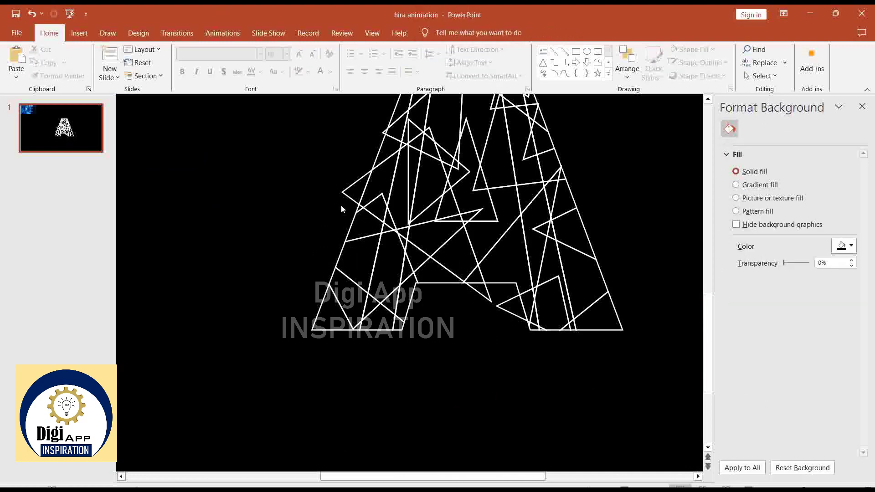
left_click(361, 137)
key("Delete")
- Remove the stray outlines inside the A's opening and select all the letter's fragments
scroll(460, 250, "up", 3)
left_click(460, 251)
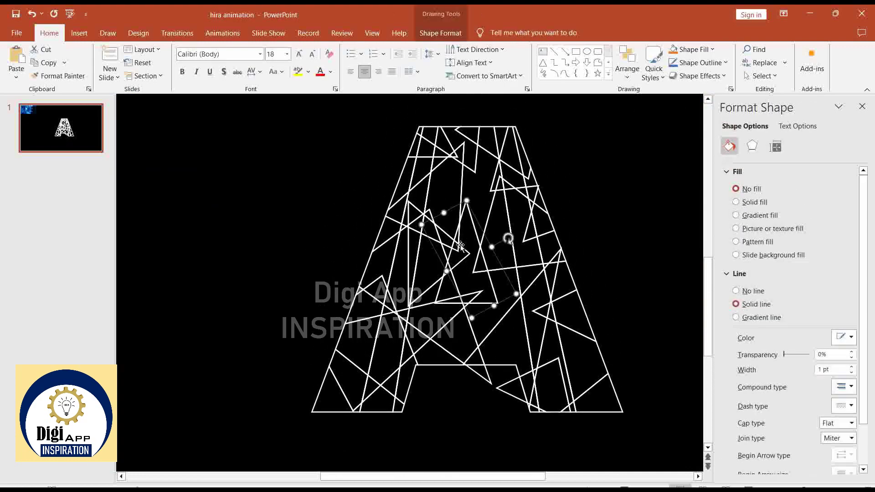
key("Delete")
left_click(461, 280)
key("Delete")
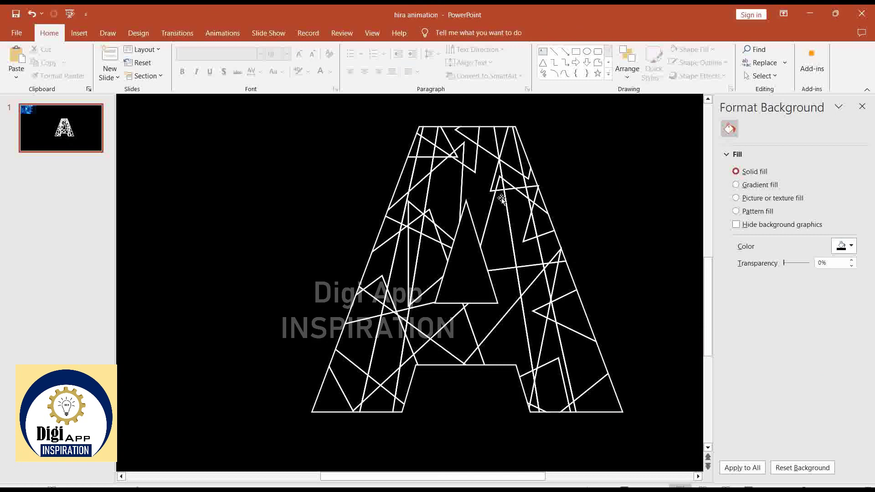
left_click_drag(277, 104, 683, 451)
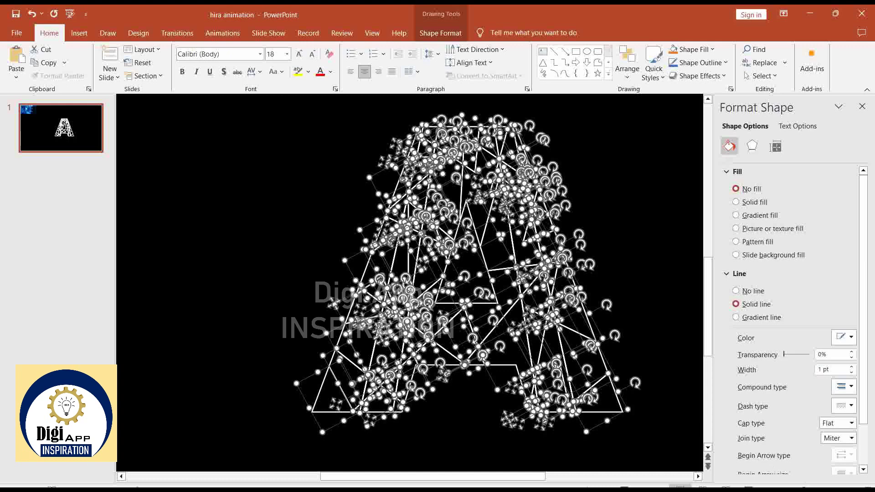
- Enlarge the blue crystal picture at the upper left, then select all pieces of the A
scroll(290, 261, "down", 3, "ctrl")
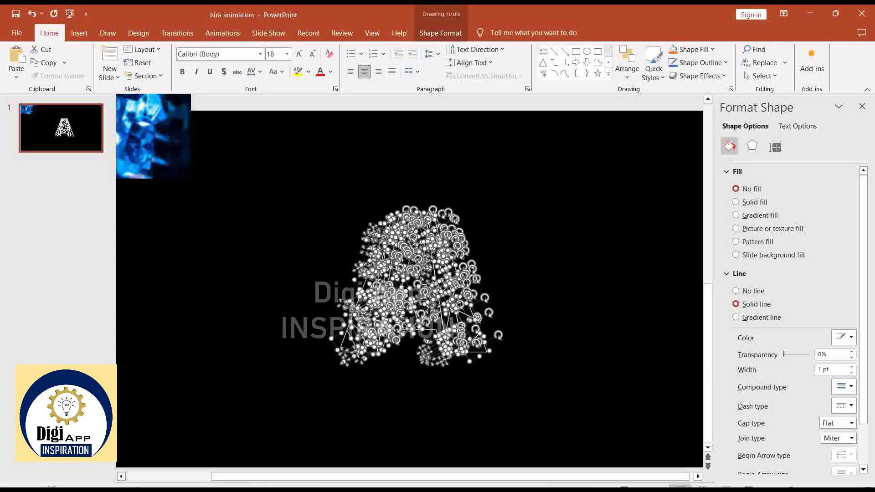
left_click(203, 235)
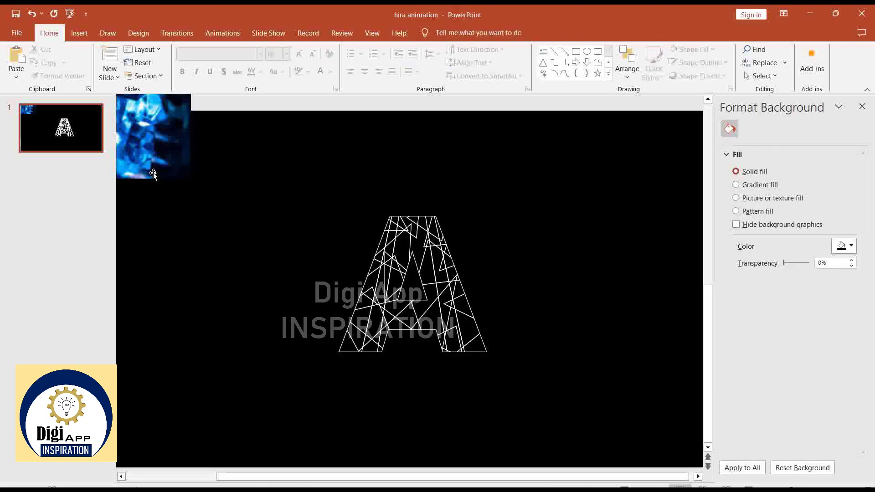
left_click(185, 173)
mouse_move(189, 178)
left_mouse_down()
mouse_move(228, 230)
mouse_move(224, 241)
left_mouse_up()
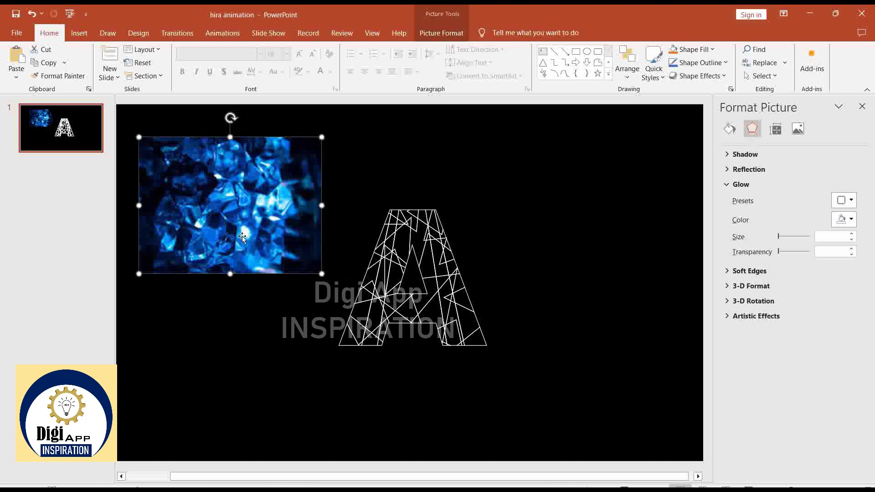
left_click(497, 172)
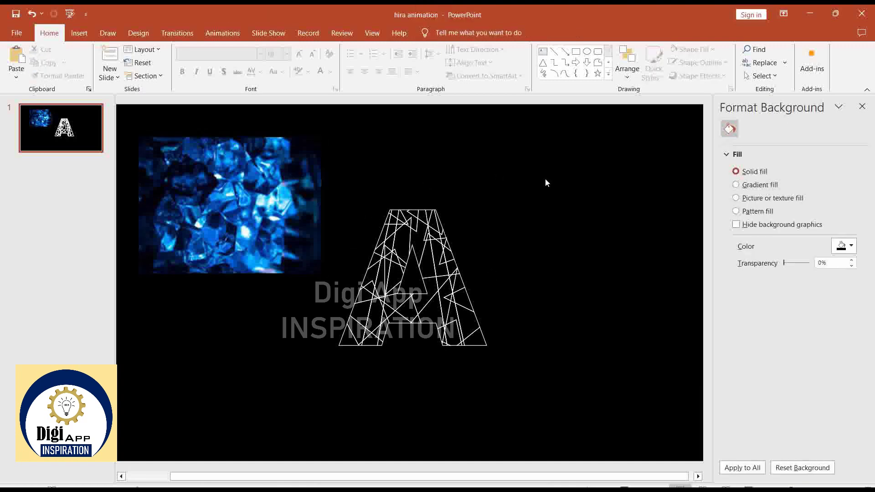
left_click_drag(547, 168, 324, 382)
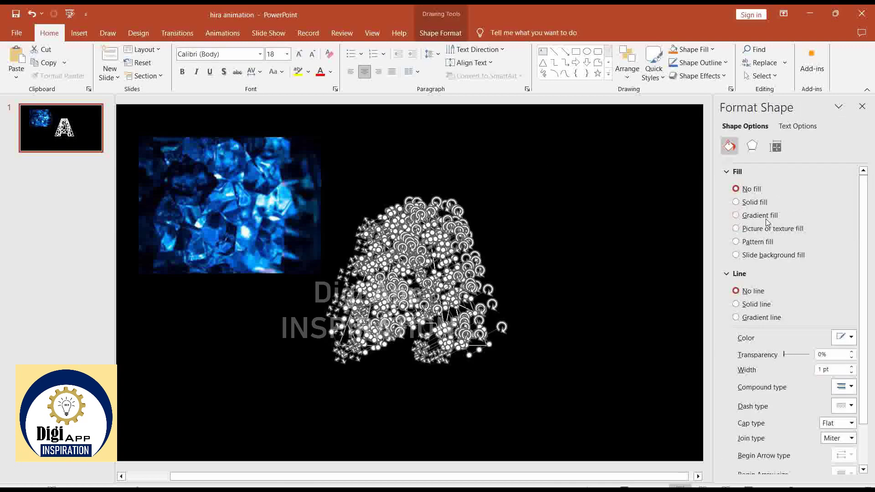
- Give the A's fragments a blue gradient fill with a rectangular direction preset
left_click(767, 221)
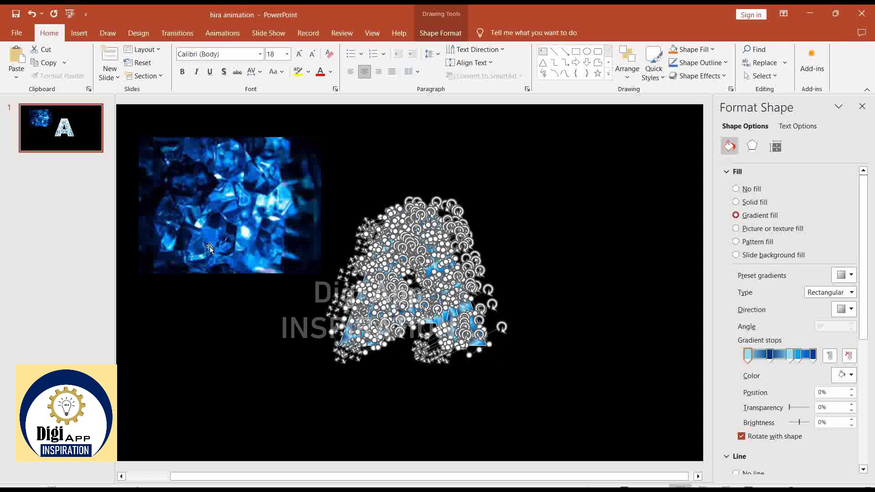
left_click(772, 370)
left_click(855, 311)
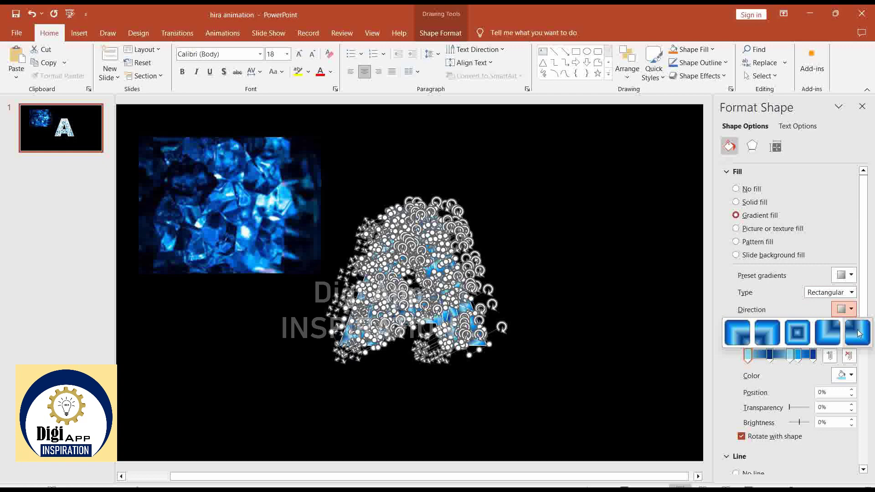
left_click(611, 323)
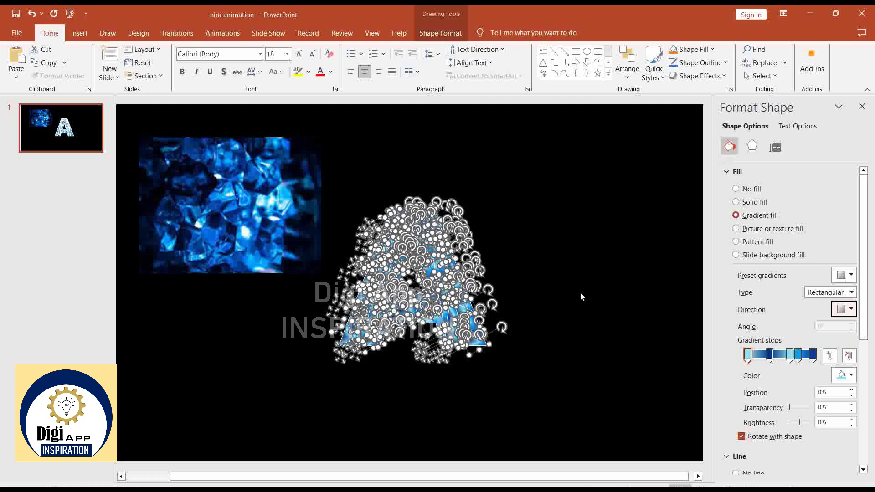
- Apply a 3-D bevel preset to the top edge of the A's fragments
left_click(753, 146)
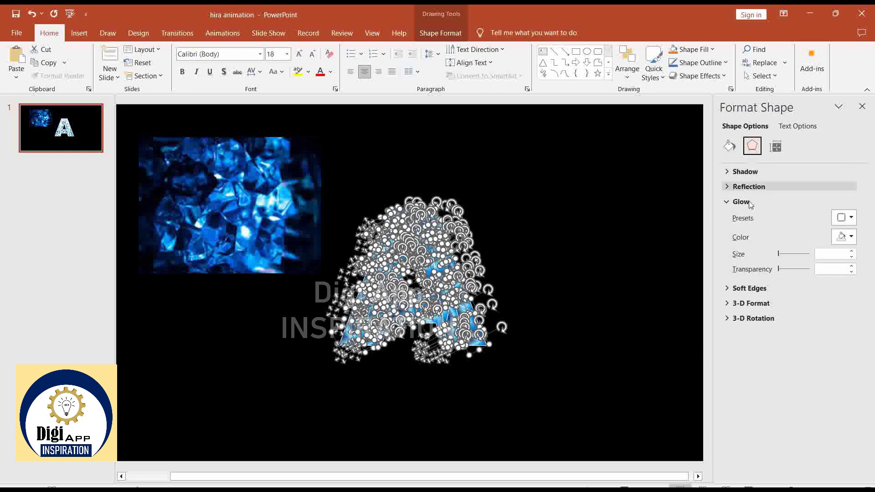
left_click(751, 303)
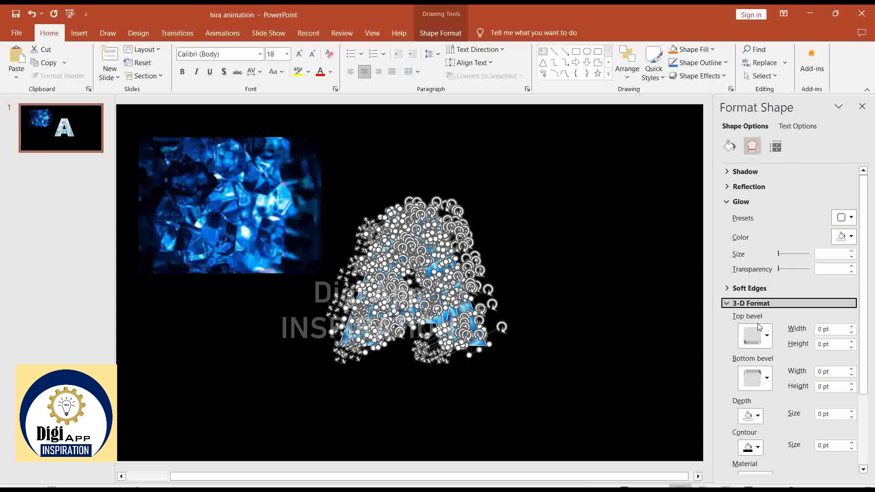
left_click(759, 340)
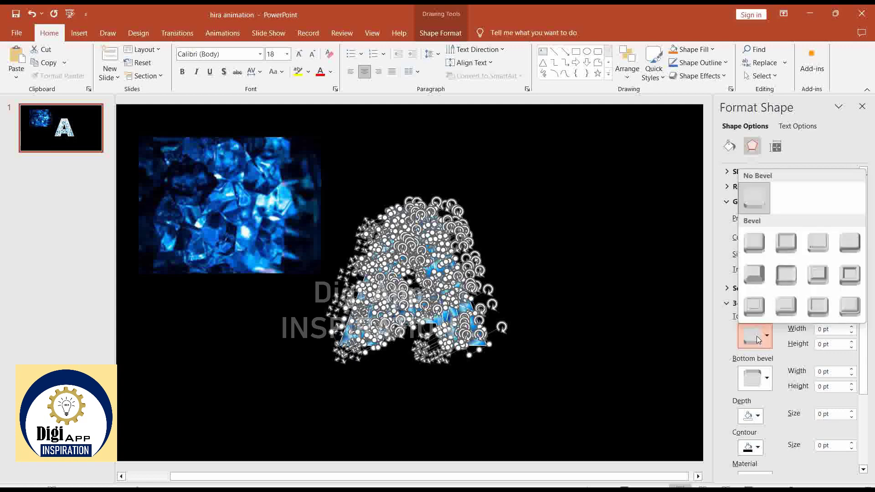
left_click(756, 275)
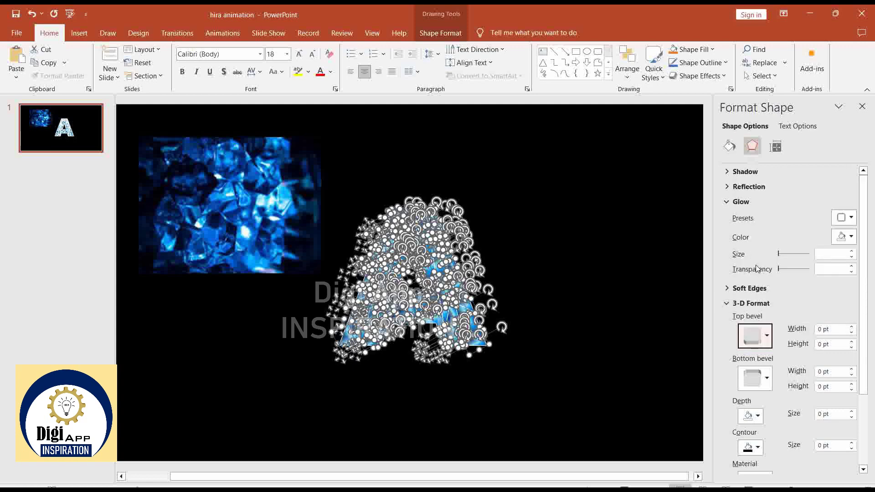
left_click(766, 376)
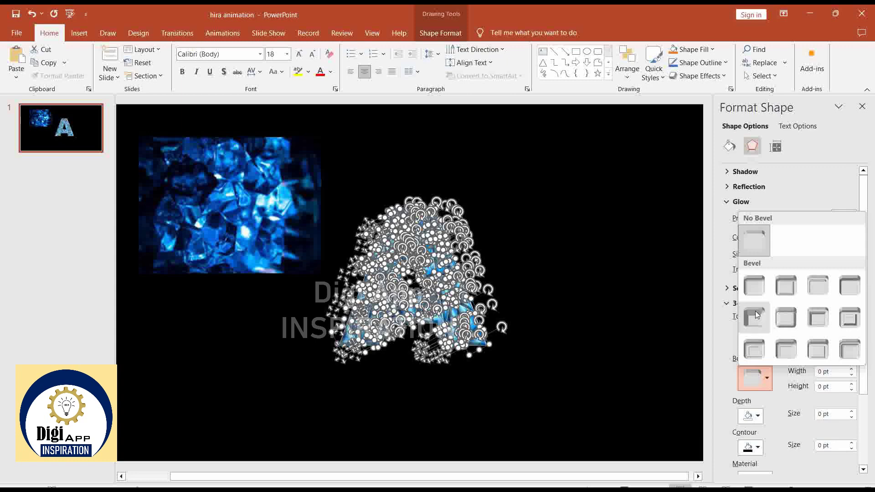
key("Escape")
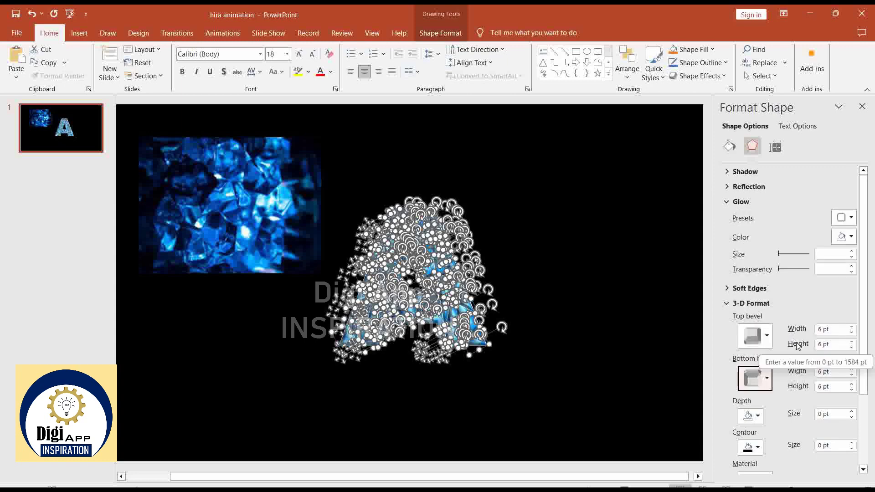
- Set the top bevel to 15 pt wide by 14 pt high and the bottom bevel width to 11 pt
double_click(837, 330)
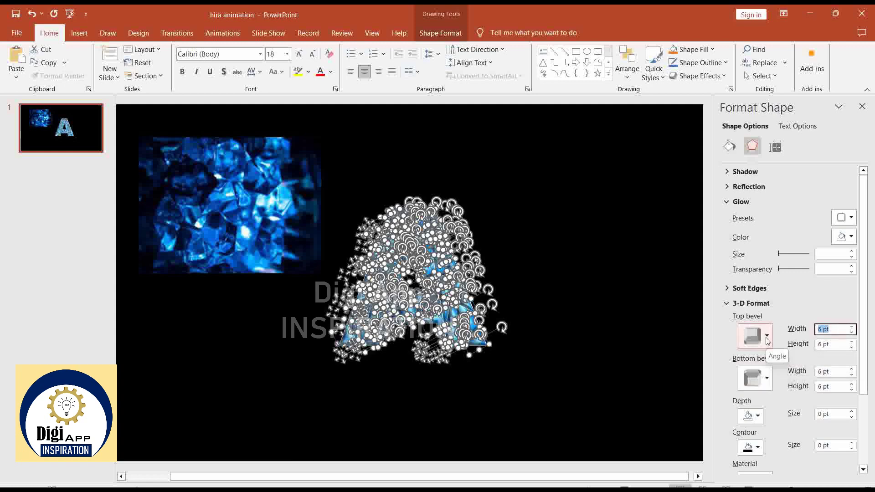
type("15")
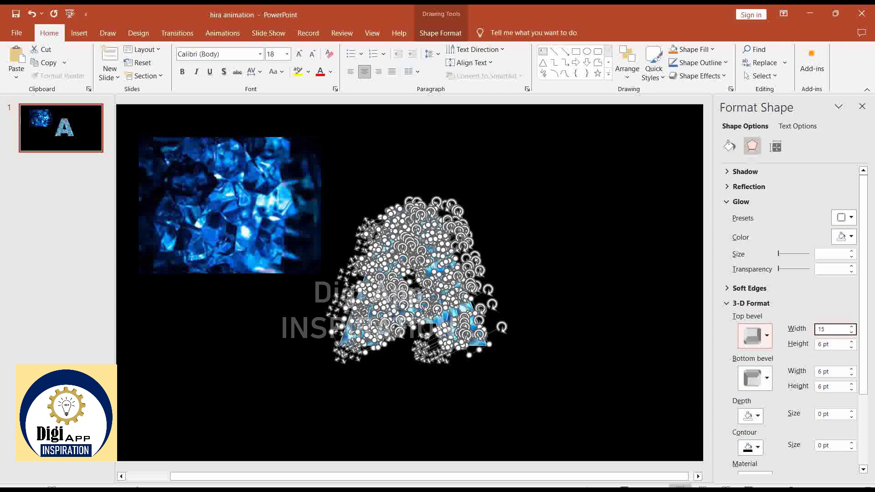
key("Tab")
type("1")
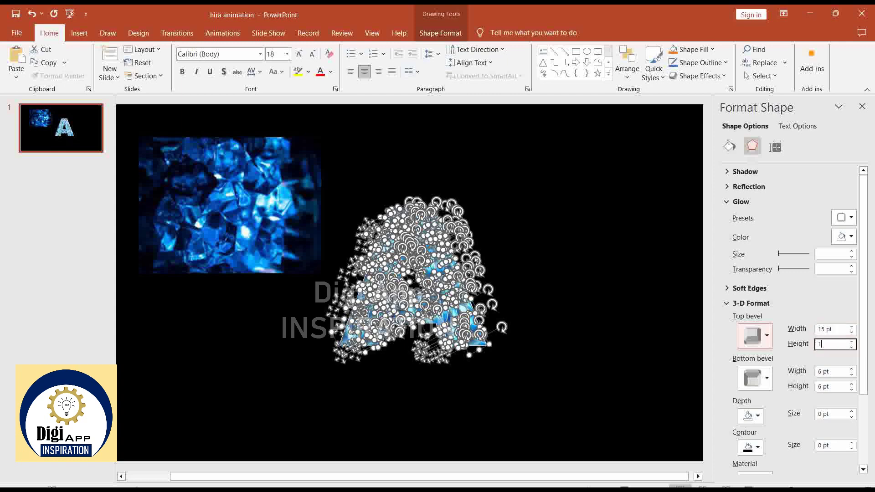
type("4")
key("Return")
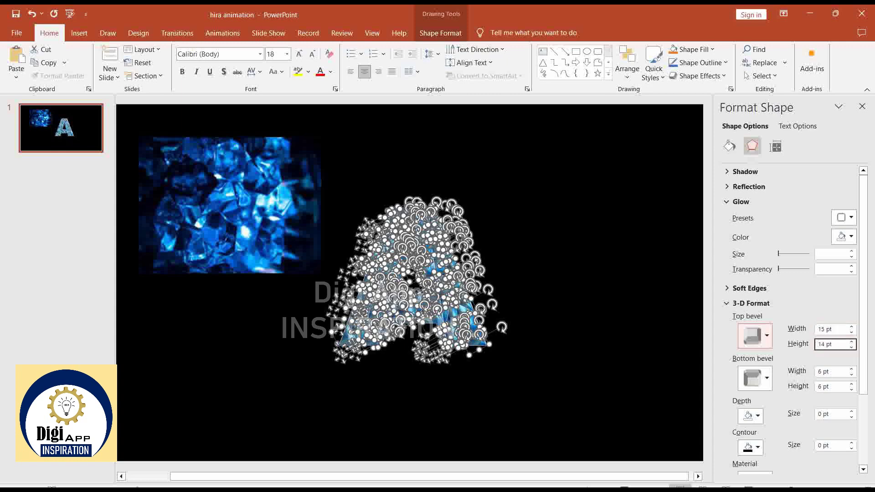
left_click(836, 370)
left_click_drag(836, 370, 797, 373)
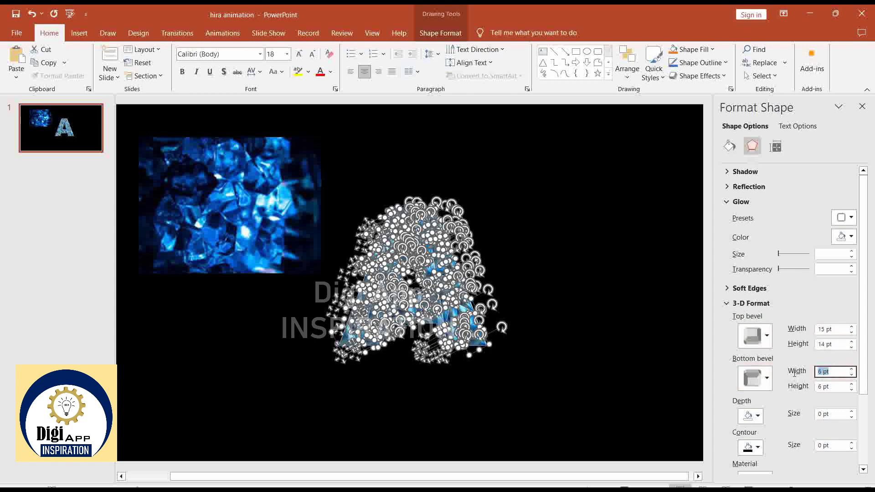
type("11")
key("Return")
- Open the 3-D Material presets and close them without choosing one
left_click_drag(874, 380, 874, 456)
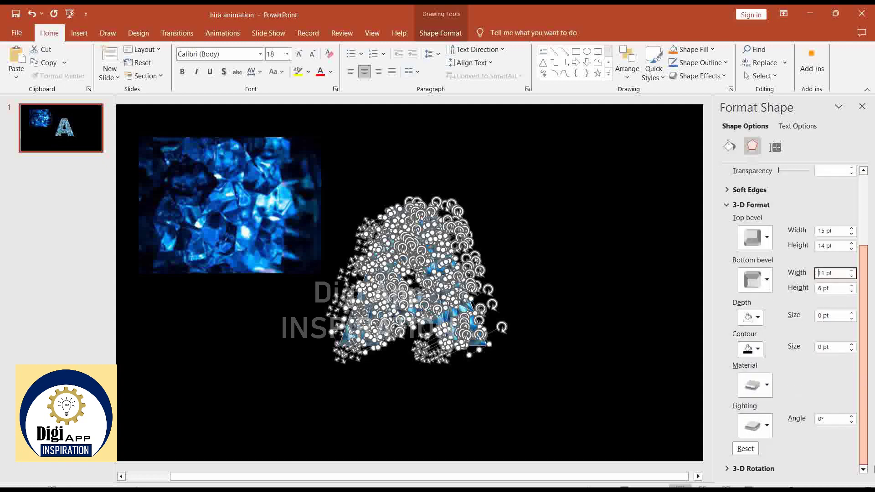
left_click(761, 383)
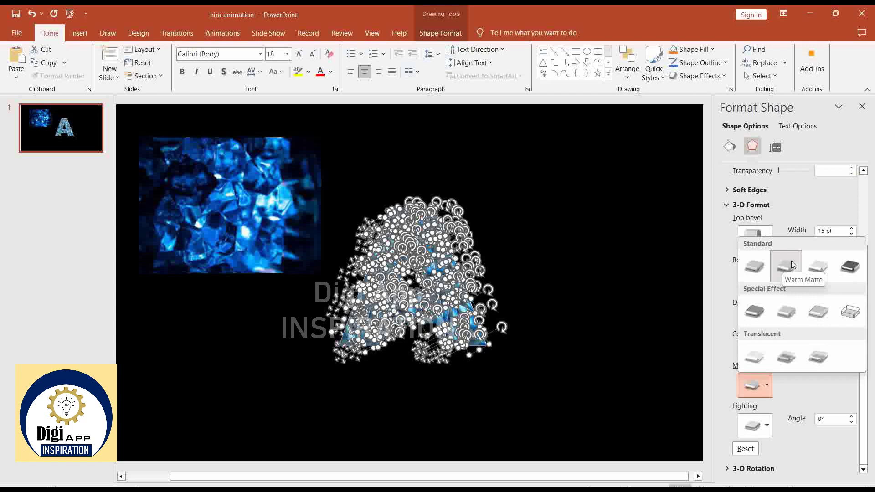
left_click(677, 275)
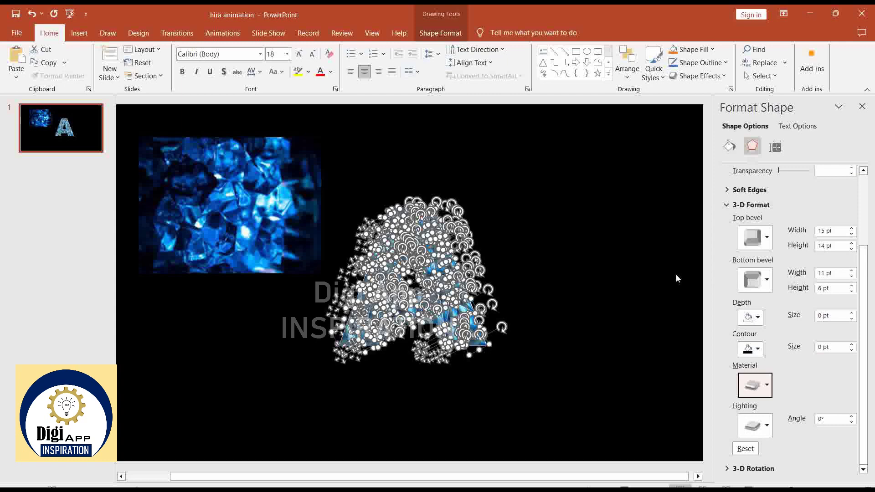
- Set the A pieces' outline to No line
left_click(730, 146)
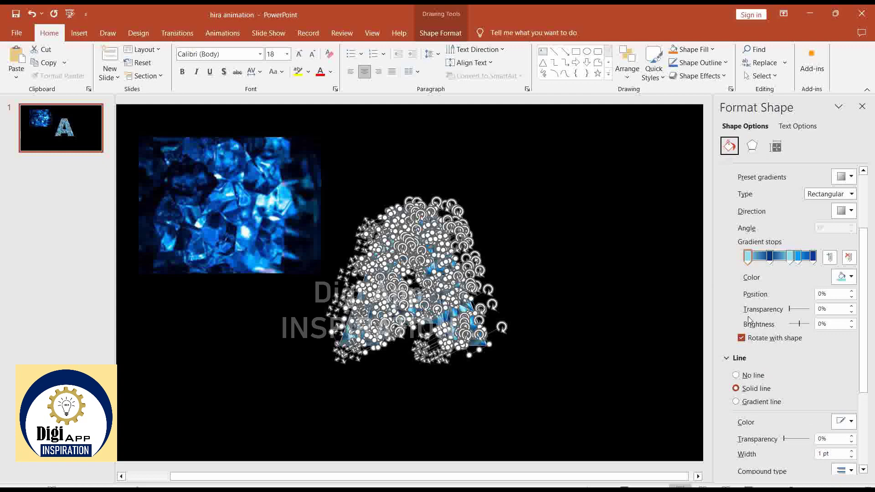
left_click(751, 376)
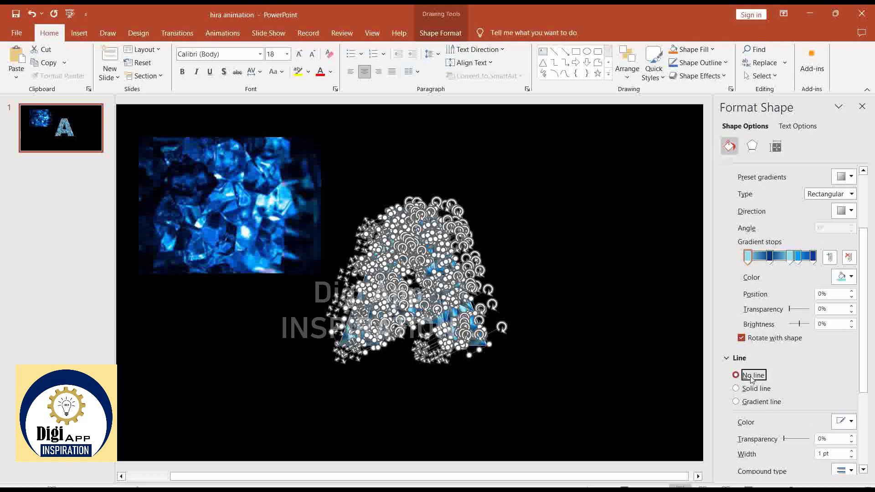
left_click(601, 336)
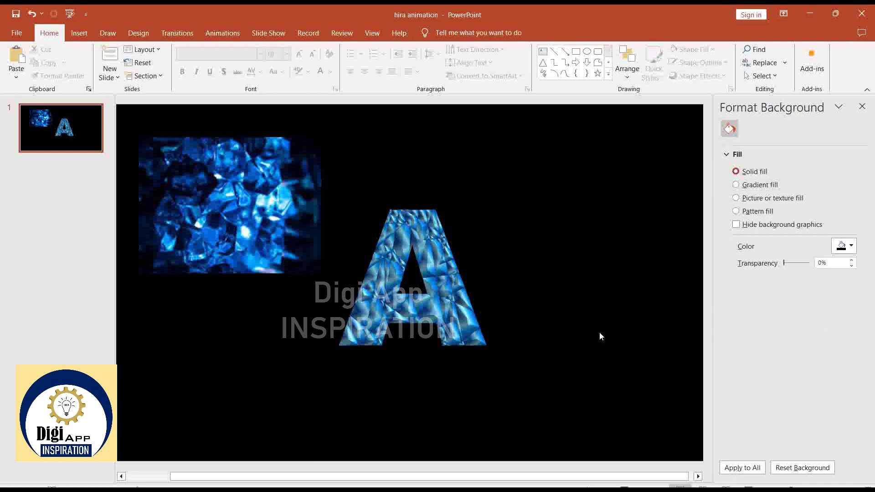
- Delete the blue crystal picture and select all the A's pieces
left_click(237, 212)
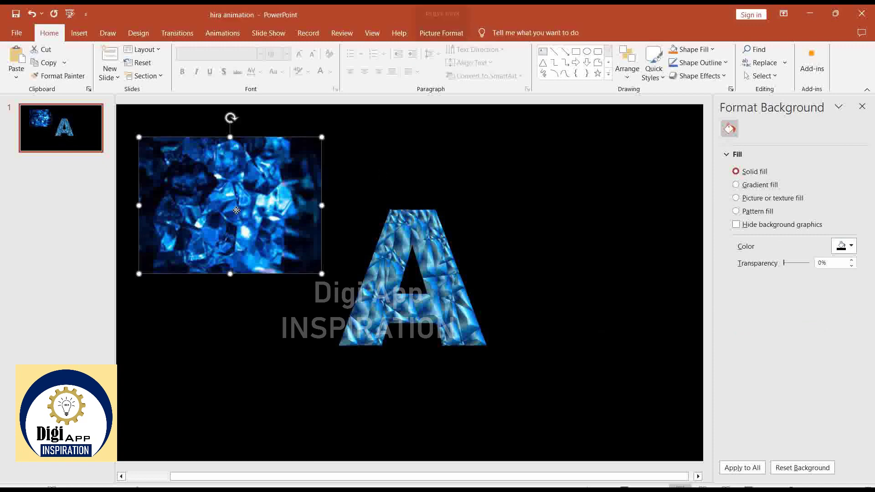
key("Delete")
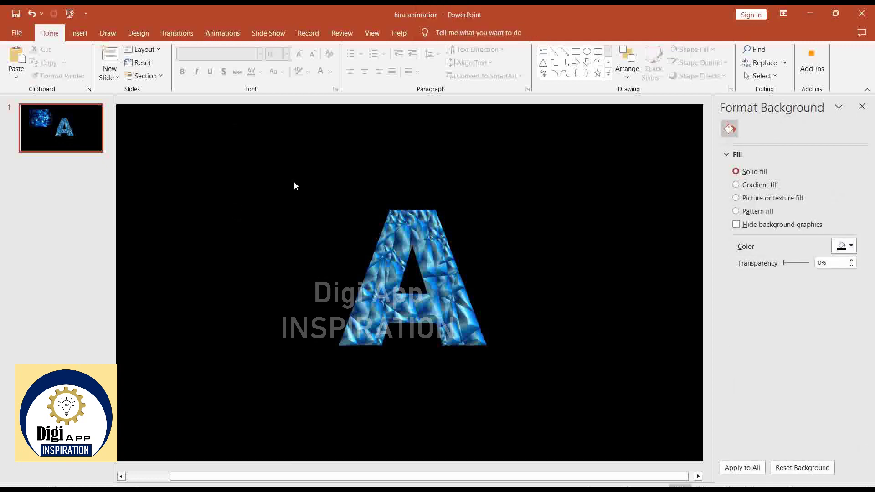
left_click_drag(294, 182, 562, 405)
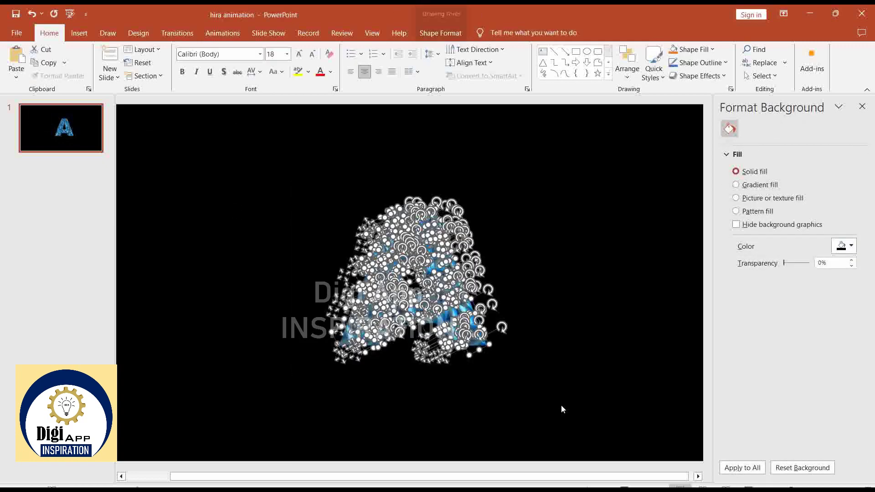
- Duplicate the grouped A to the left, then ungroup the right A into separate pieces
key("ctrl+z")
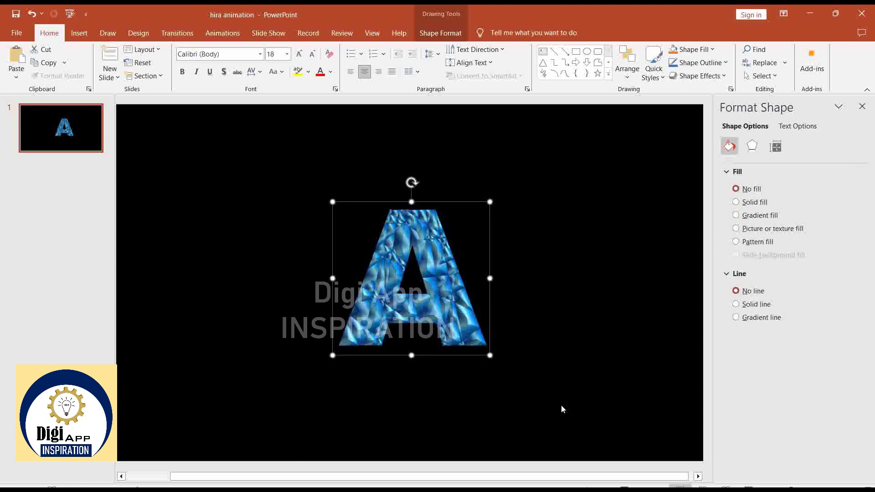
mouse_move(433, 333)
left_mouse_down()
mouse_move(280, 323)
mouse_move(215, 331)
left_mouse_up()
left_click(445, 327)
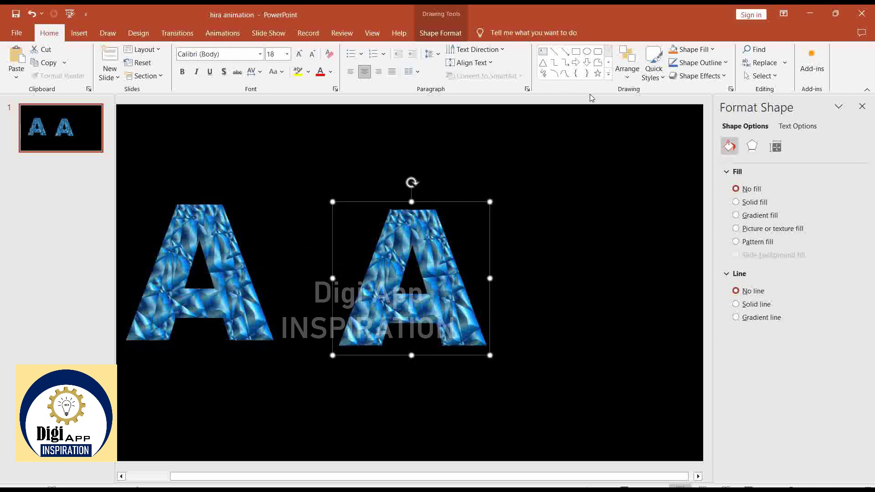
left_click(440, 32)
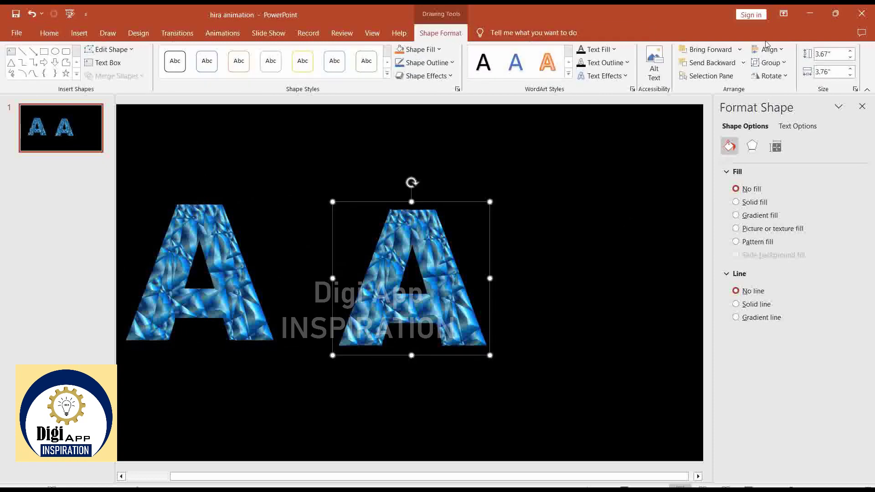
left_click(786, 64)
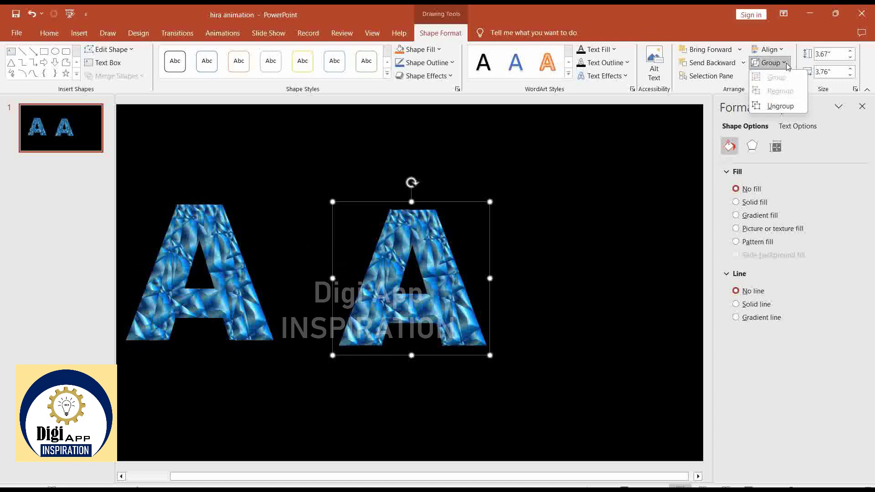
left_click(779, 106)
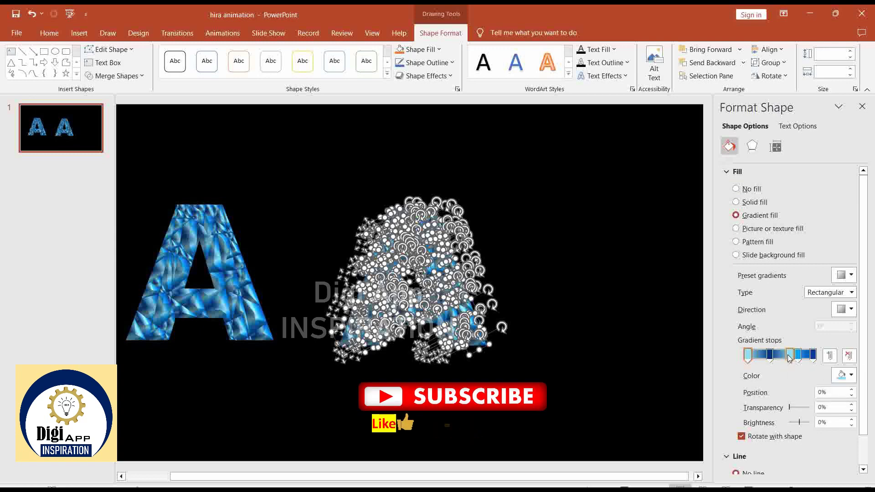
- Drag two light-blue stops off the right A's gradient so it starts dark blue, then reselect it
left_click(791, 356)
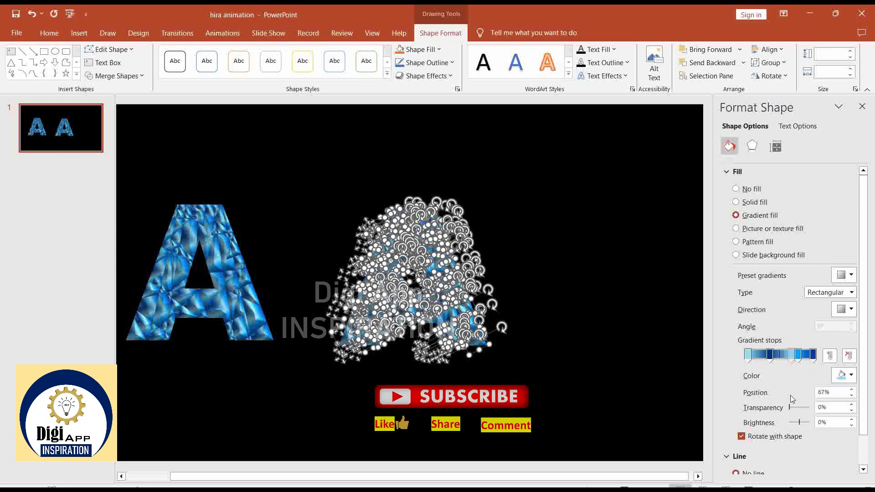
left_click_drag(790, 357, 793, 400)
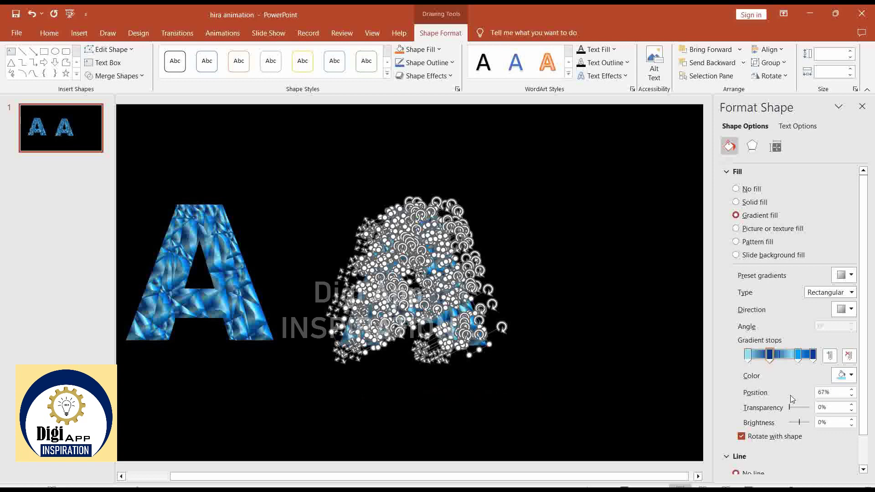
left_click(770, 355)
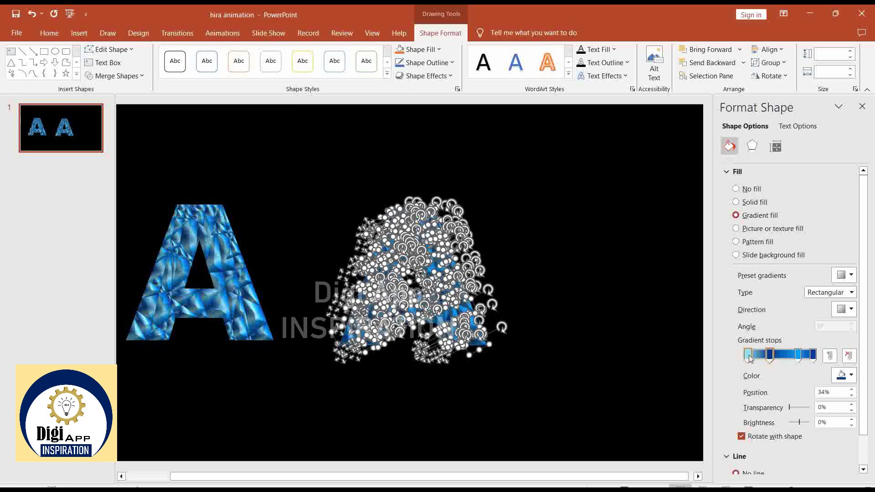
left_click(749, 355)
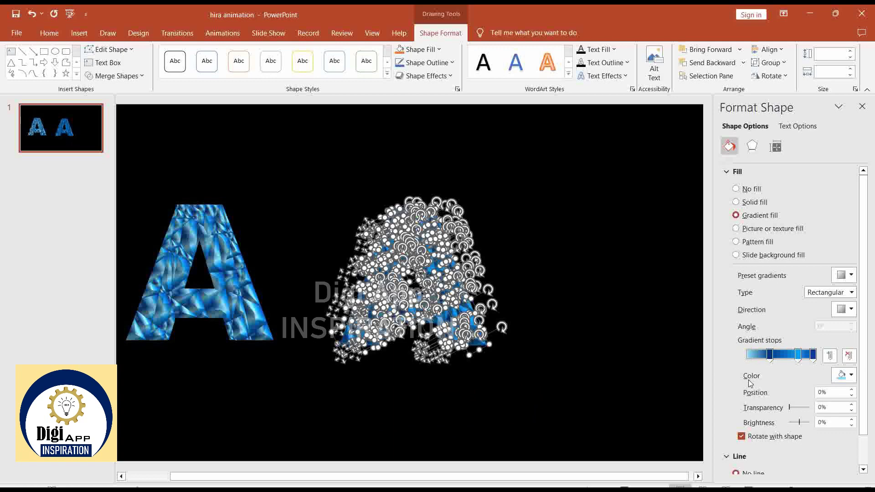
left_click_drag(750, 383, 750, 385)
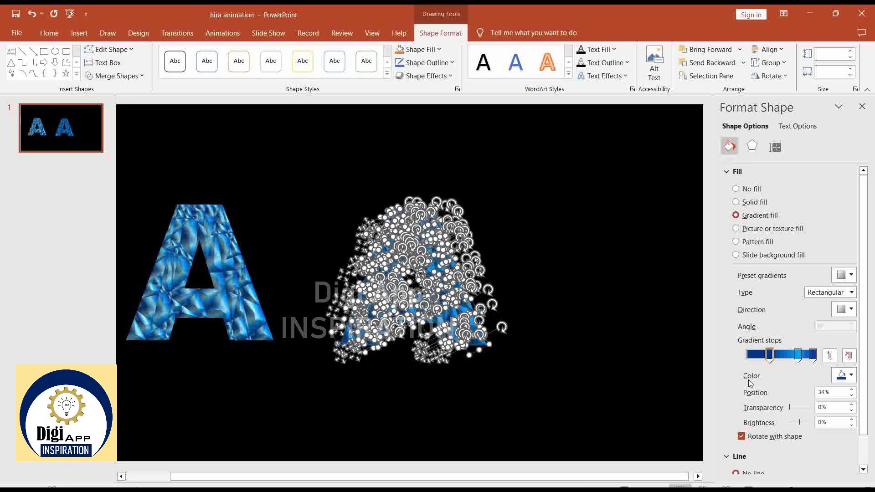
left_click(618, 368)
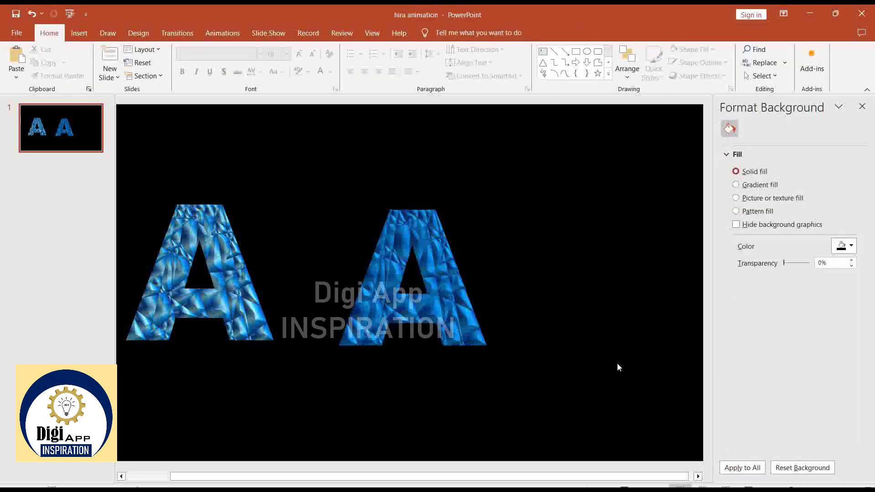
left_click_drag(360, 211, 587, 403)
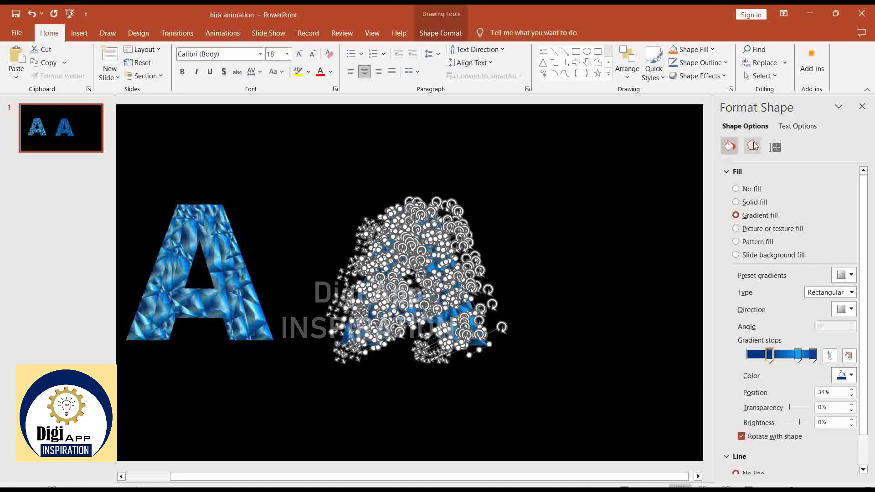
- Set the right A's top bevel to 5 × 10 pt and bottom bevel width to 5 pt
left_click(753, 146)
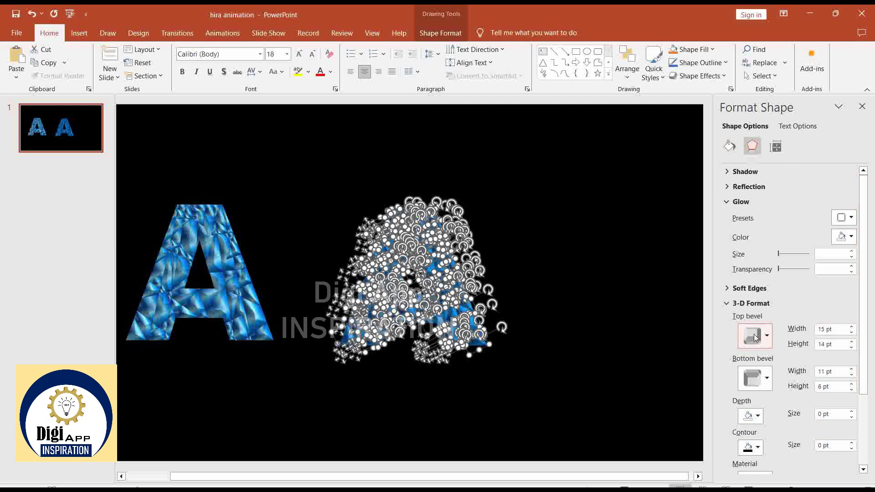
left_click_drag(839, 327, 811, 330)
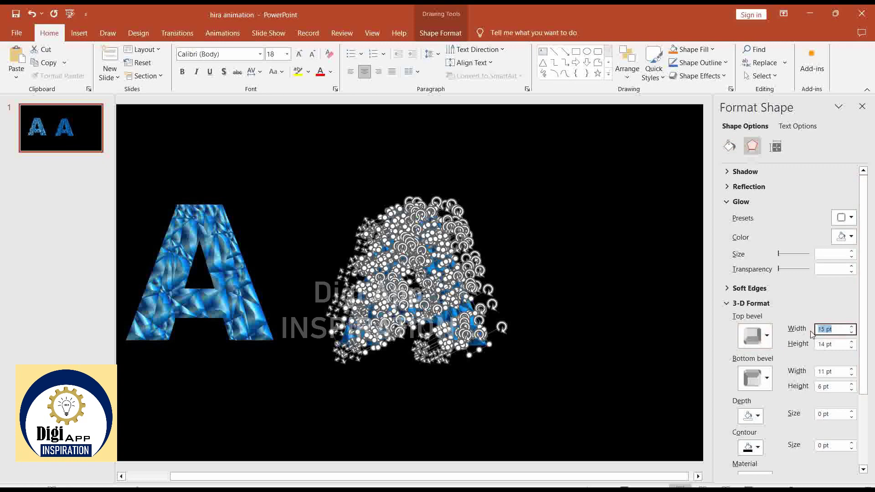
type("5")
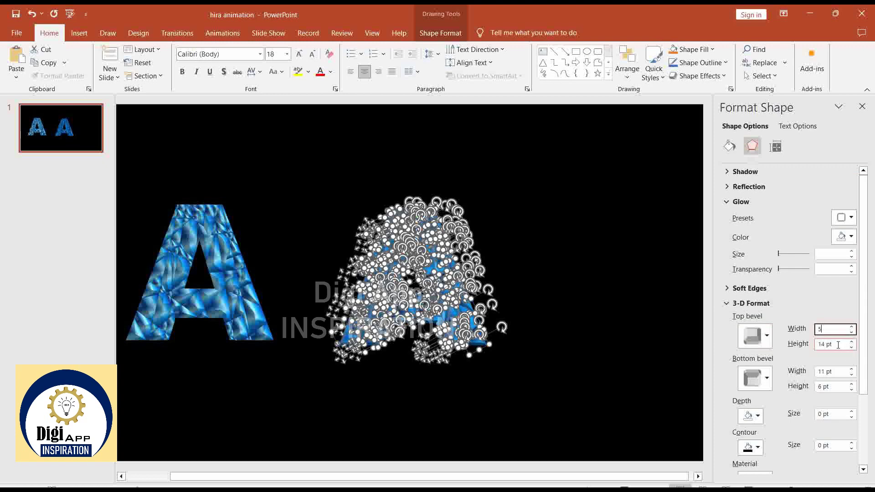
key("Tab")
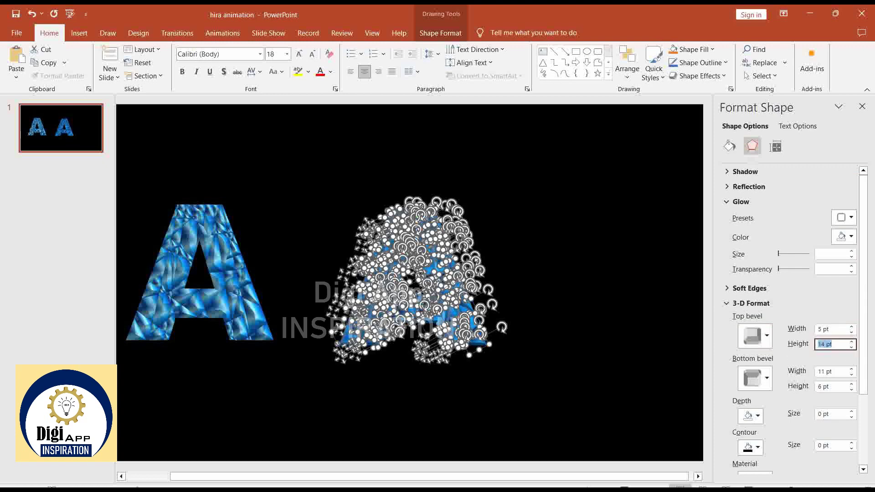
type("10")
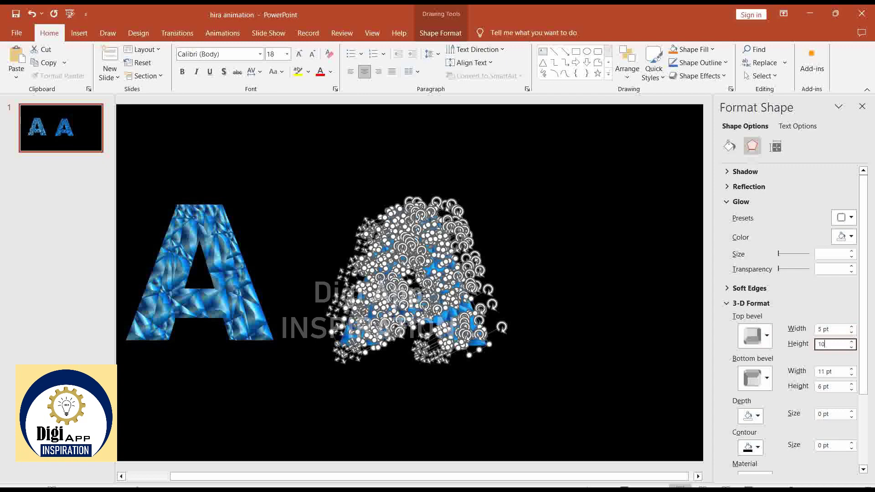
key("Return")
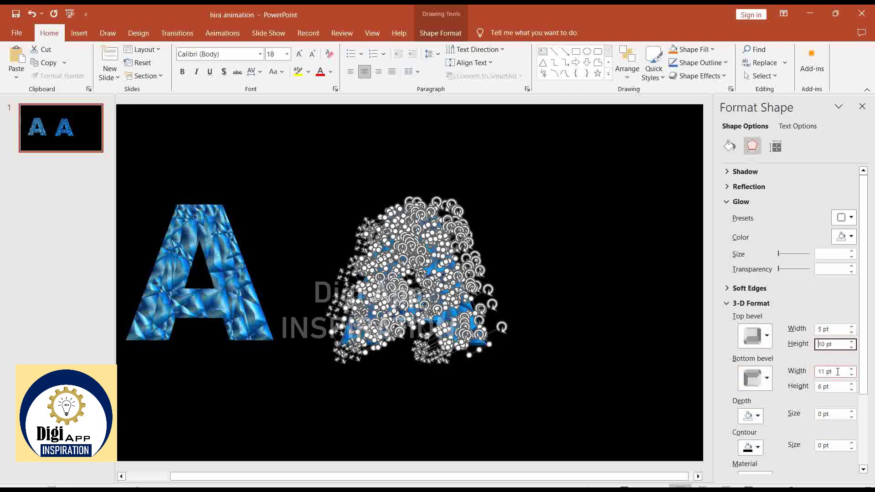
left_click(838, 372)
double_click(838, 372)
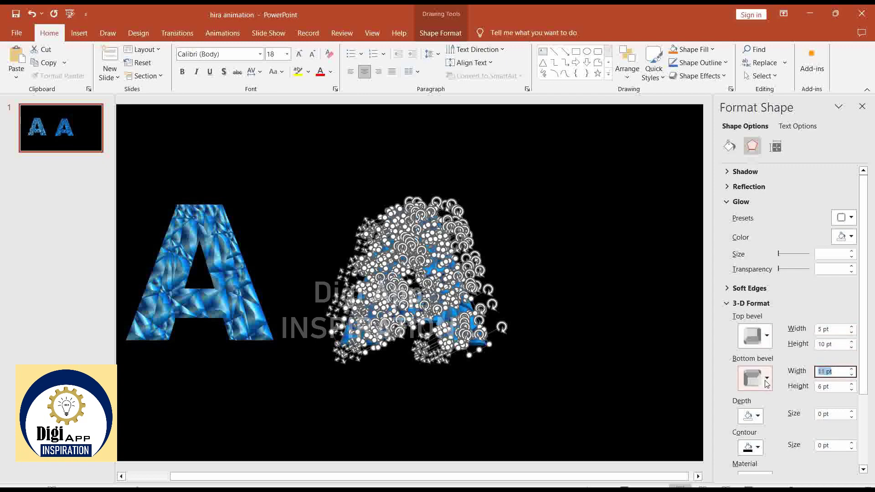
type("5")
key("Return")
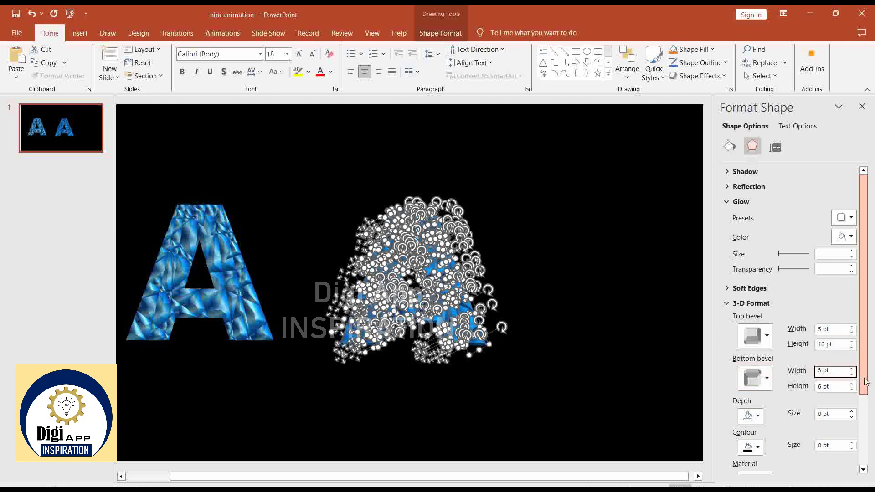
- Apply the Flood lighting preset to the right A
left_click_drag(873, 373, 874, 433)
left_click(755, 445)
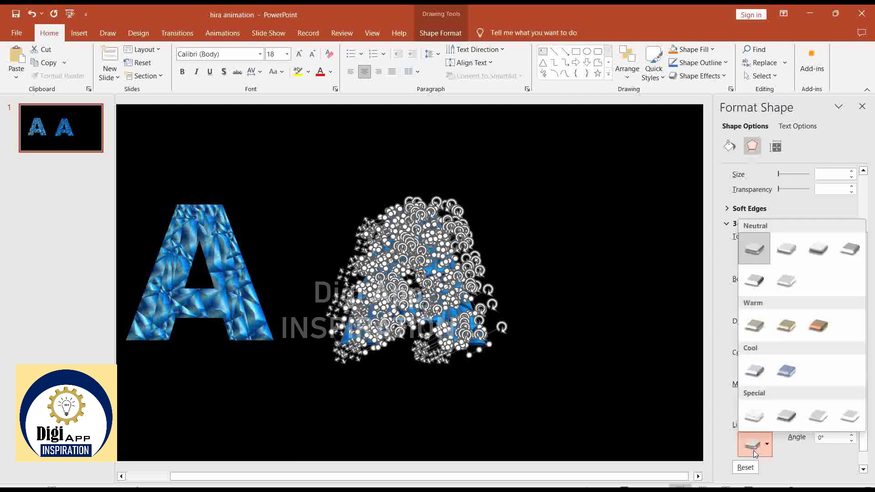
left_click(755, 281)
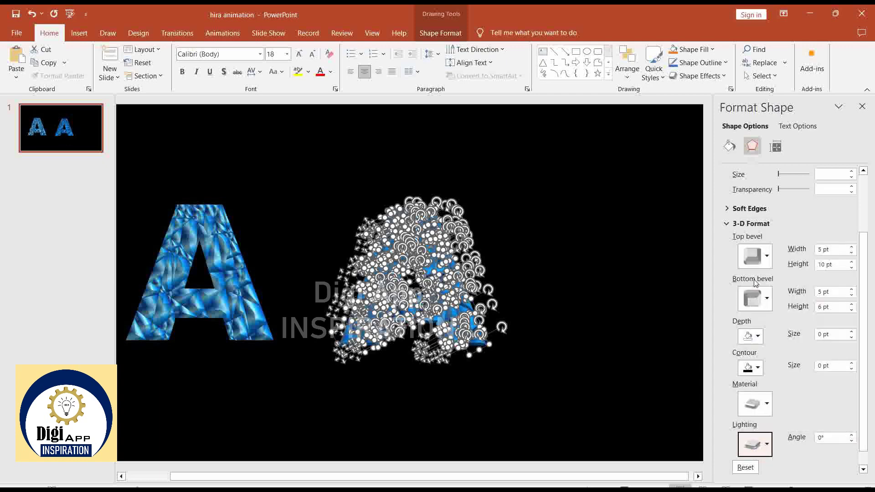
left_click(603, 296)
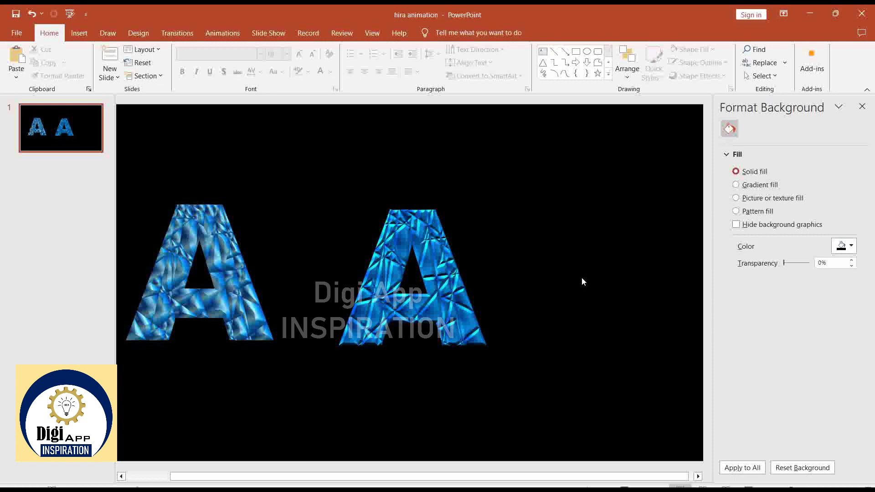
- Apply the Fade exit effect from More Exit Effects to all the right A's fragments
left_click_drag(326, 175, 544, 387)
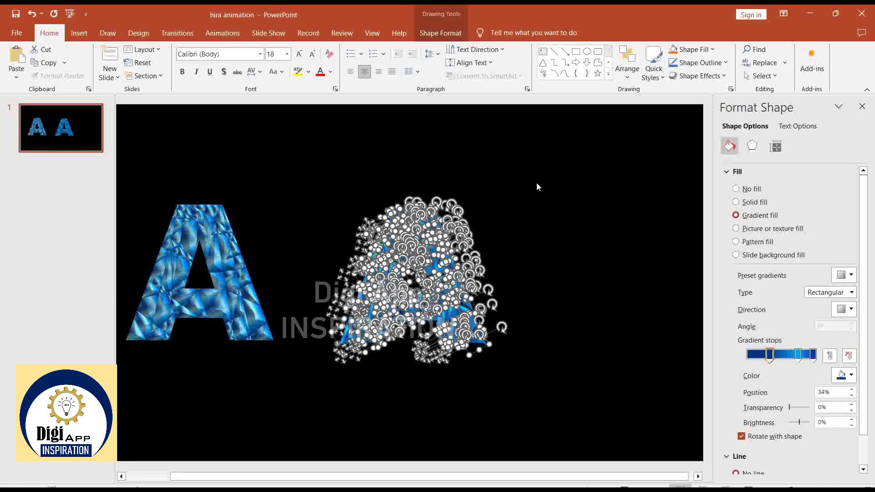
left_click(233, 32)
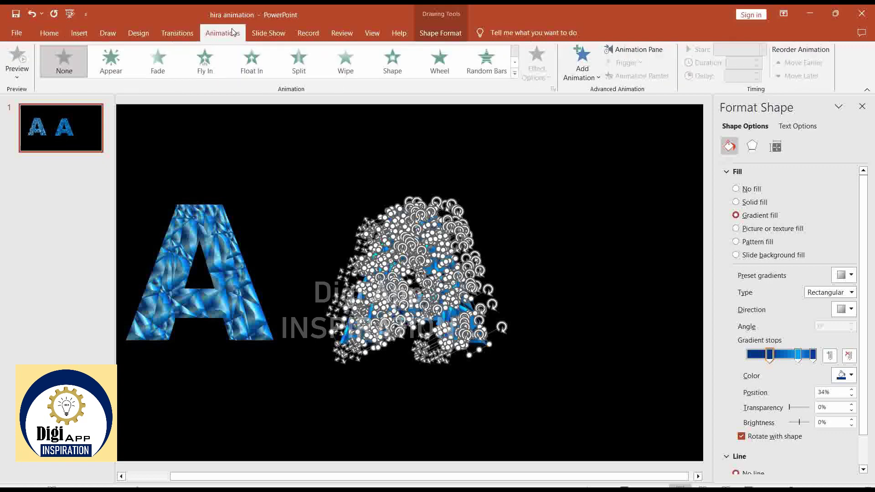
left_click(583, 73)
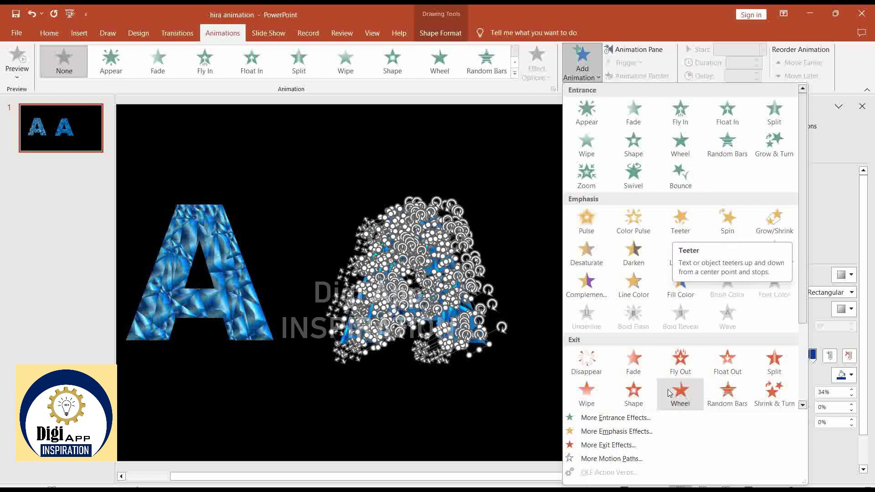
left_click(594, 446)
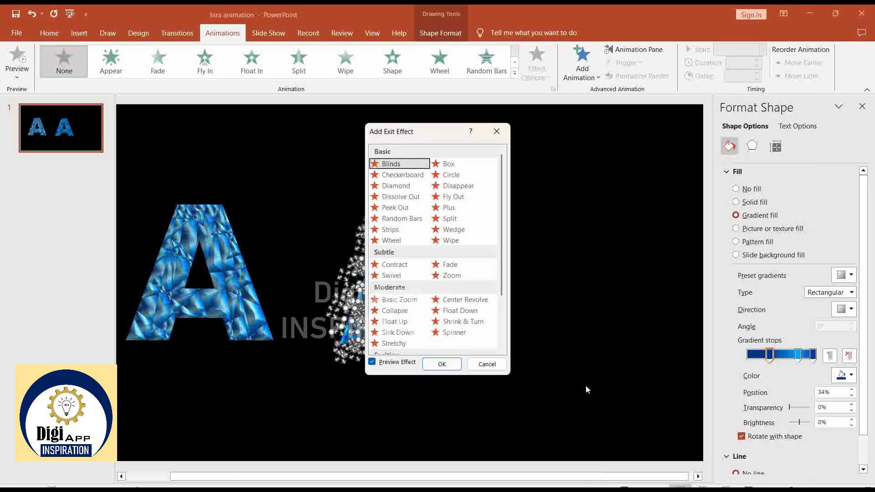
left_click(454, 265)
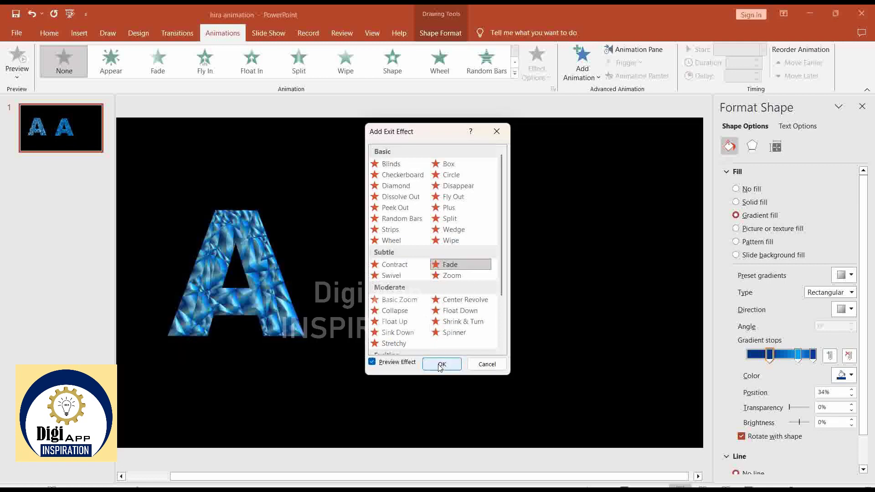
left_click(444, 366)
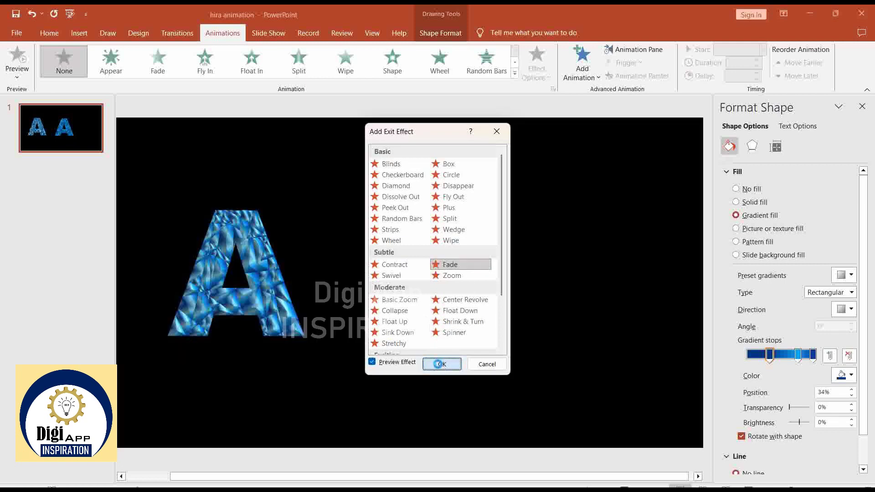
left_click(680, 192)
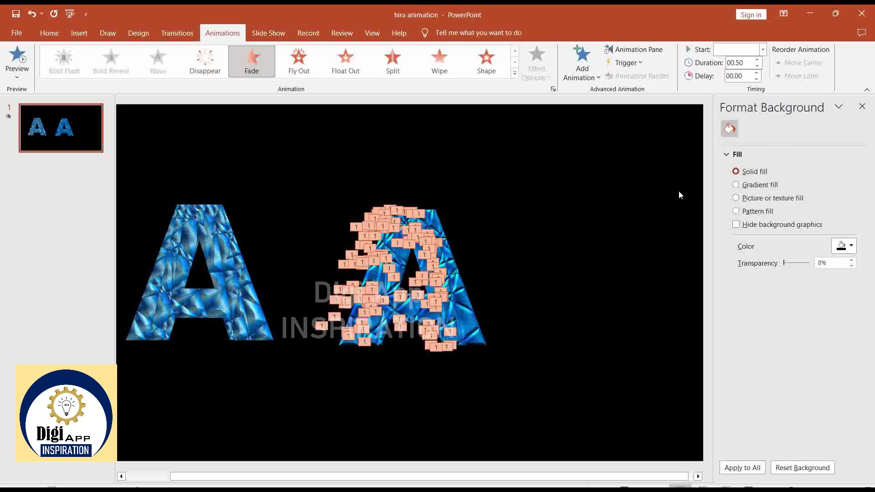
- Close the Format Background pane and open the Animation Pane listing the Freeform Fade entries
left_click(862, 107)
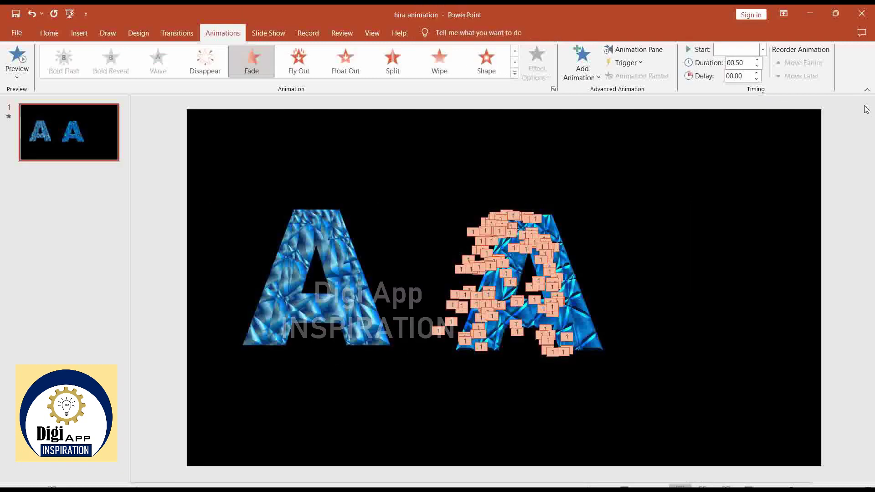
left_click(657, 51)
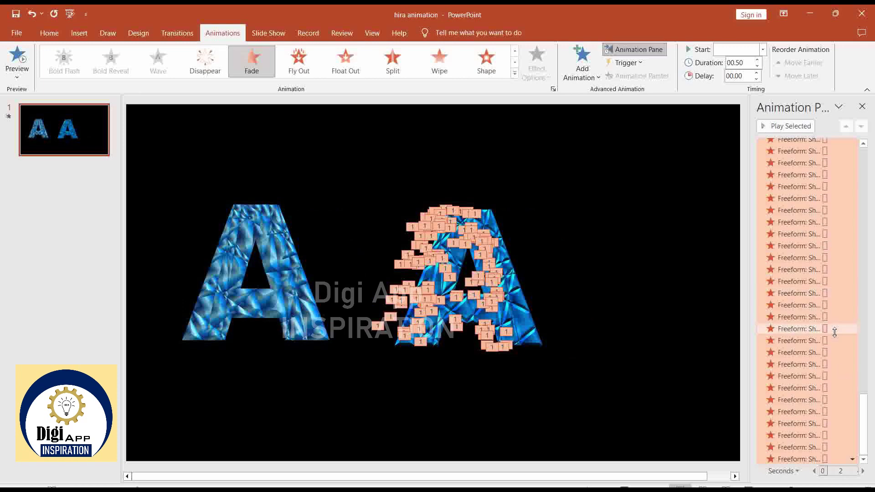
mouse_move(807, 459)
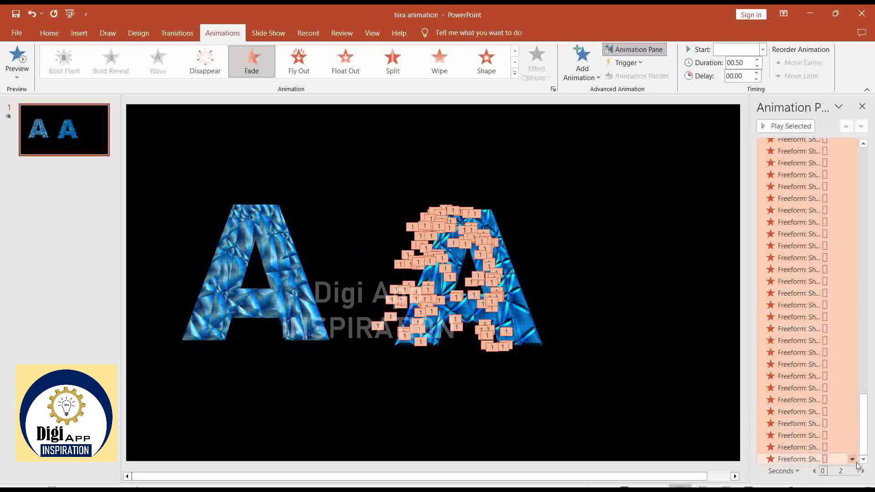
- In the fade's Timing dialog, set Start to With Previous and Repeat to Until End of Slide
left_click(853, 460)
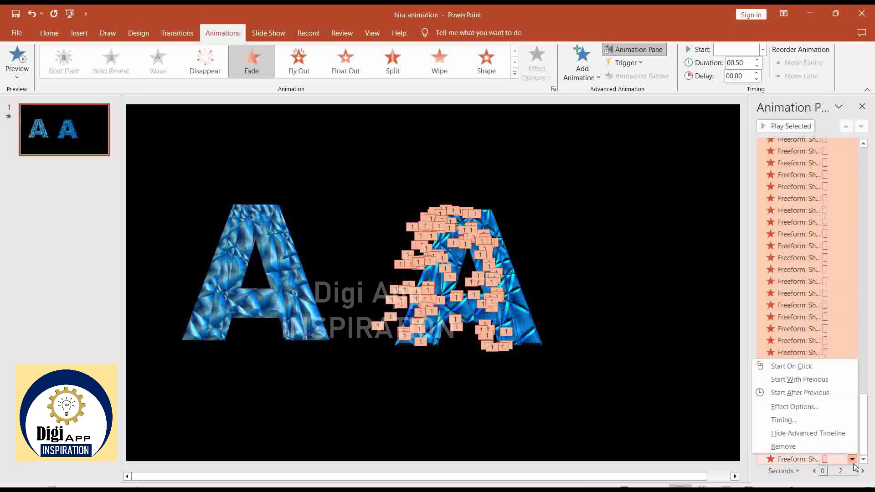
left_click(792, 421)
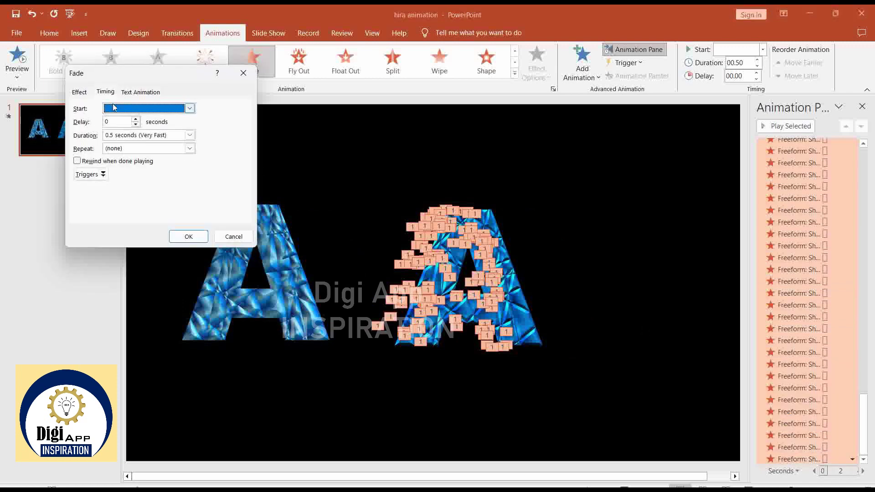
left_click(117, 109)
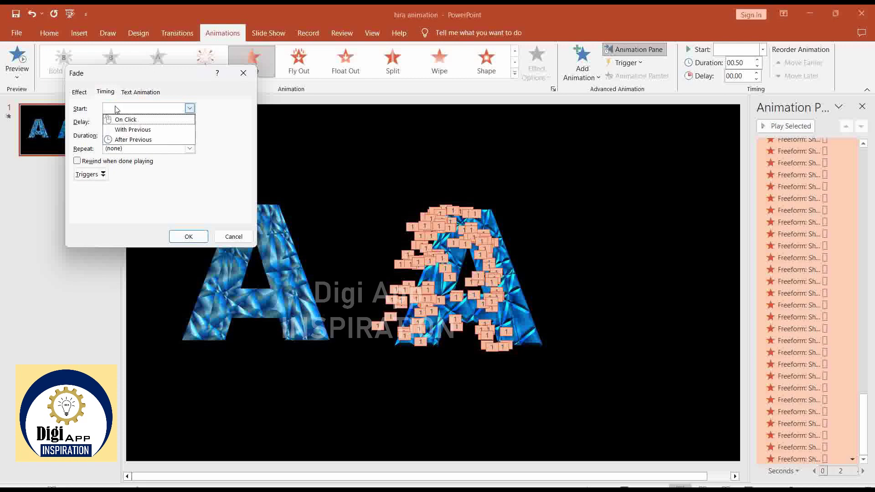
left_click(132, 130)
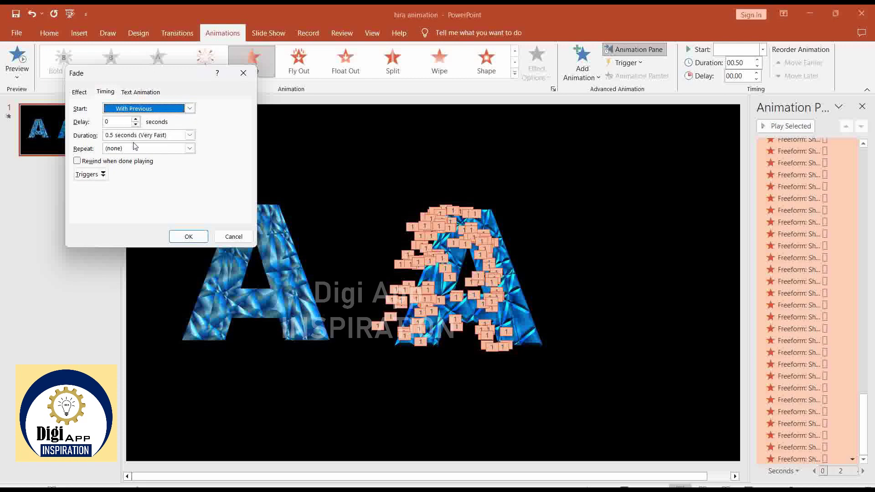
left_click(190, 148)
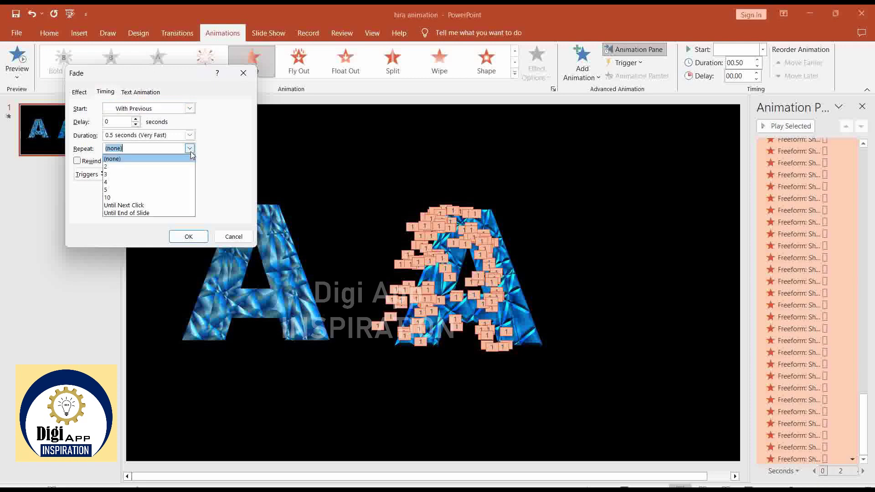
left_click(150, 215)
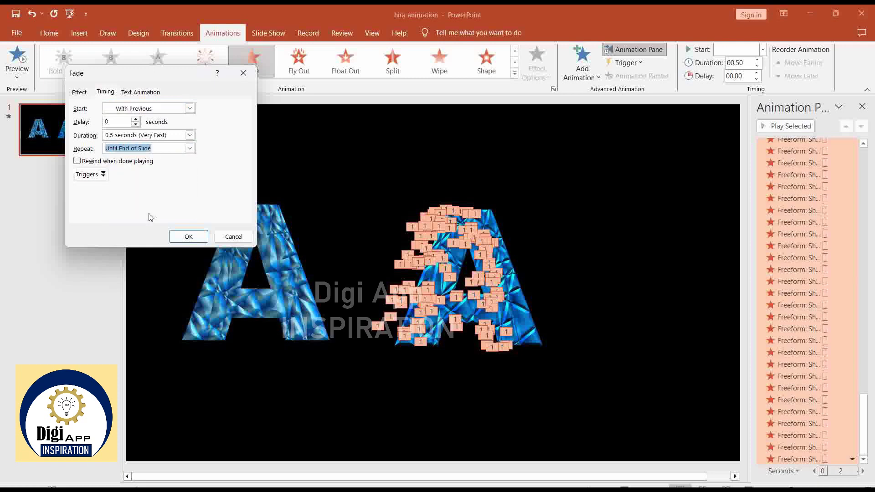
left_click(188, 236)
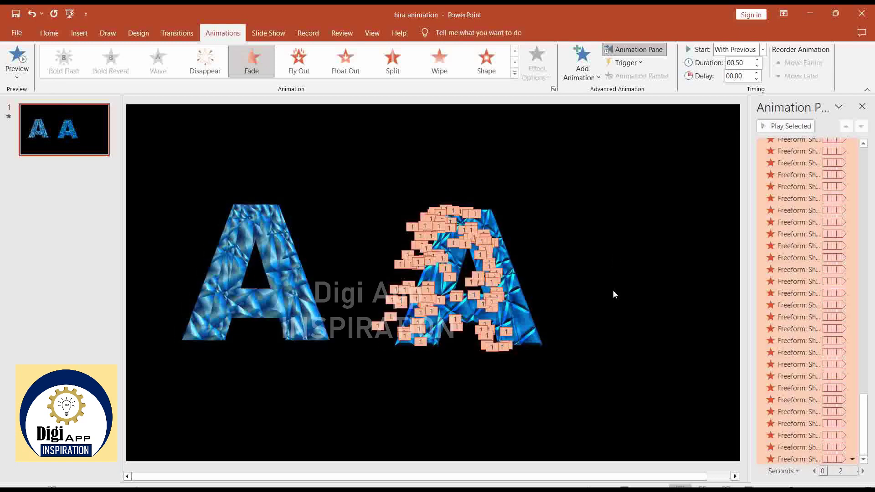
- Select the last fragment fade animation at the bottom of the Animation Pane
left_click(768, 436)
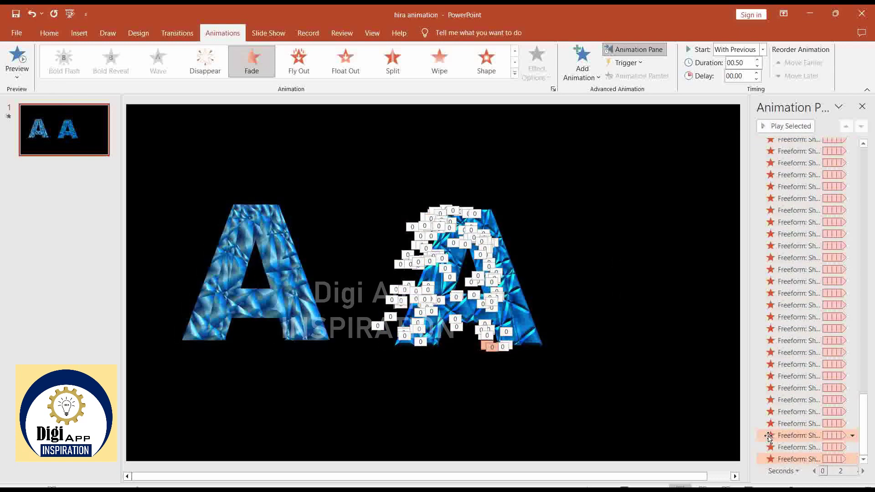
left_click(804, 460)
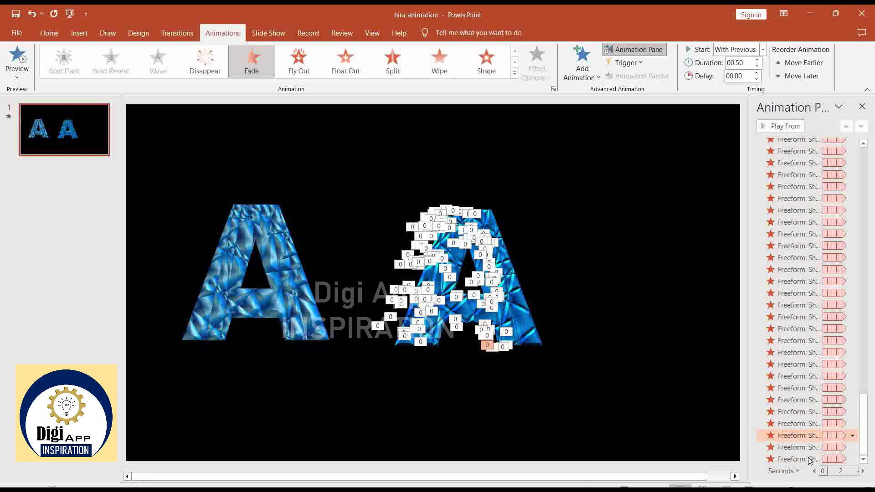
left_click(812, 460)
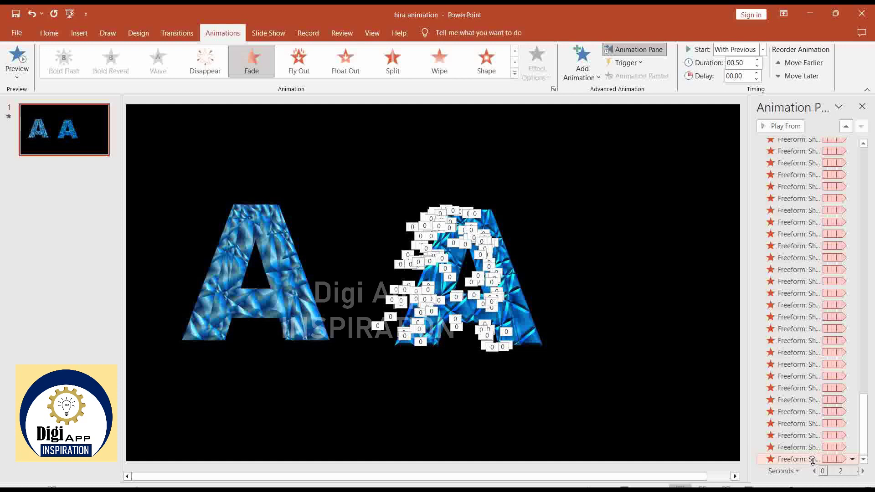
left_click(813, 460)
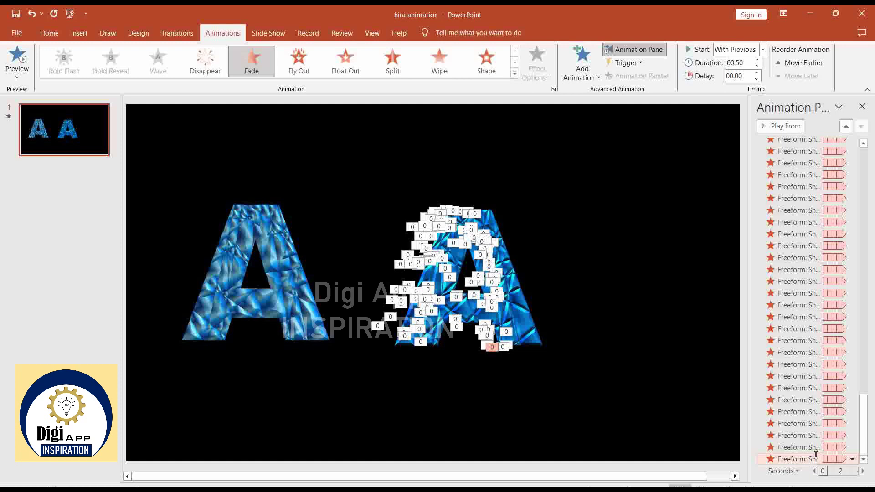
- Ctrl-add every other Freeform fade animation up the list, scrolling to reach them all
left_click(810, 424, "ctrl")
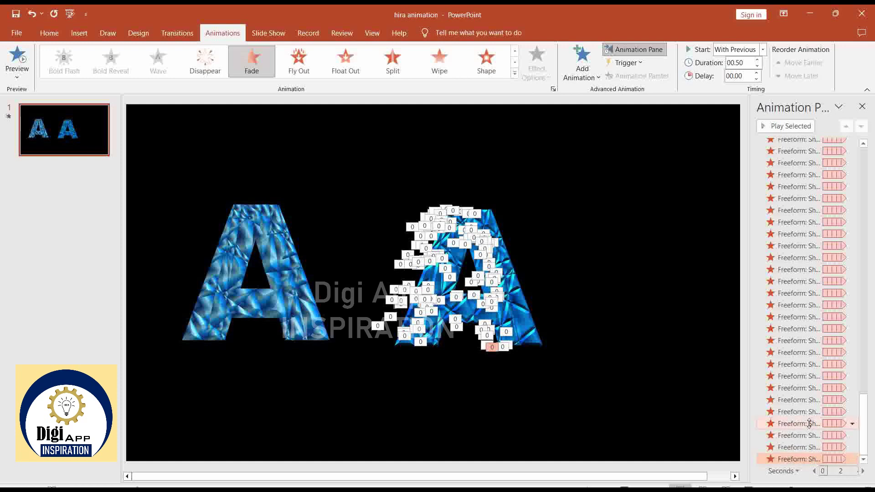
left_click(802, 388, "ctrl")
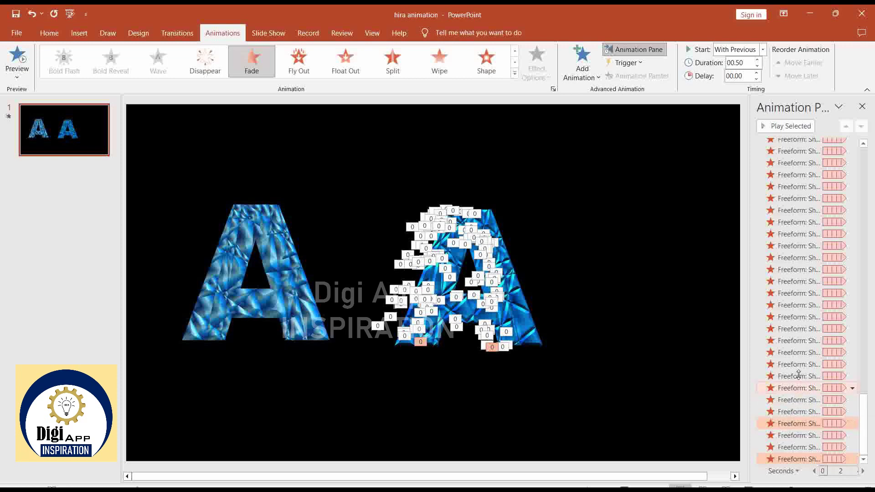
mouse_move(798, 352)
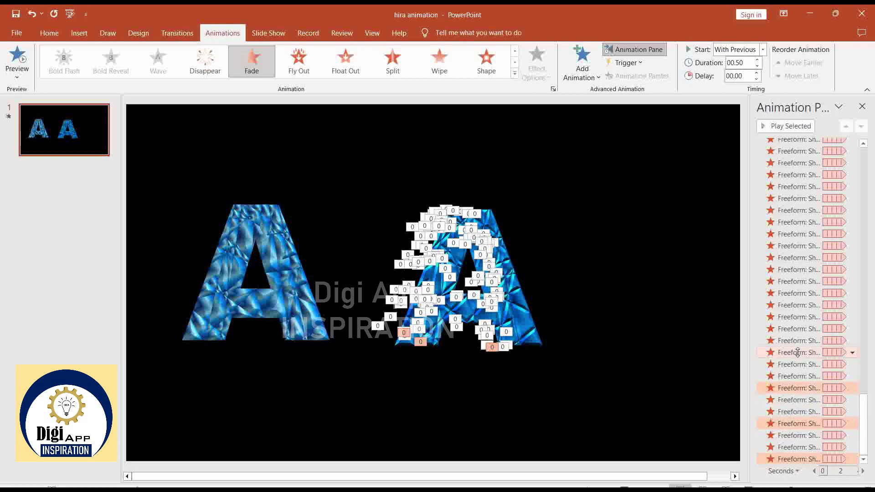
left_click(798, 352, "ctrl")
left_click(796, 317, "ctrl")
left_click(789, 247, "ctrl")
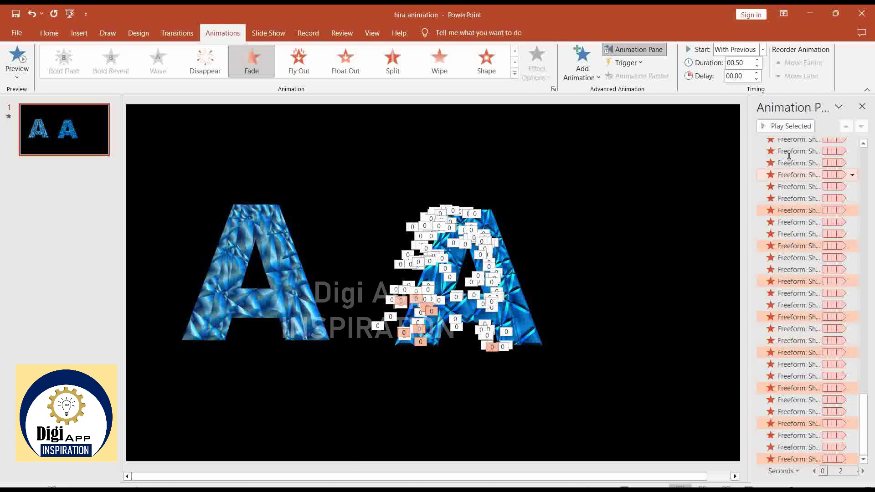
scroll(796, 356, "up", 4)
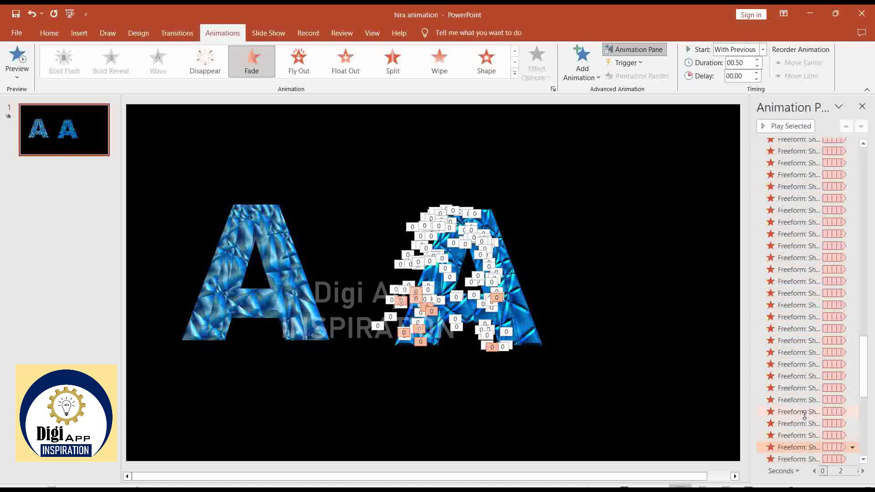
left_click(794, 342, "ctrl")
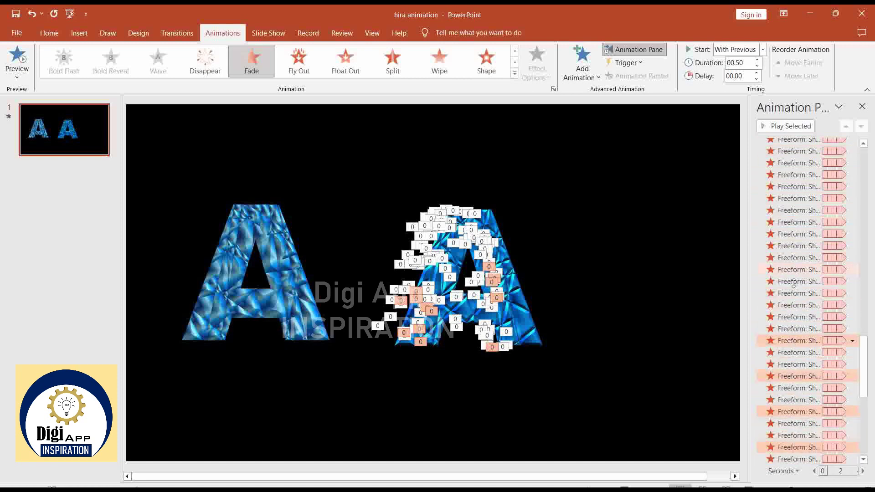
left_click(797, 306, "ctrl")
left_click(798, 271, "ctrl")
left_click(798, 234, "ctrl")
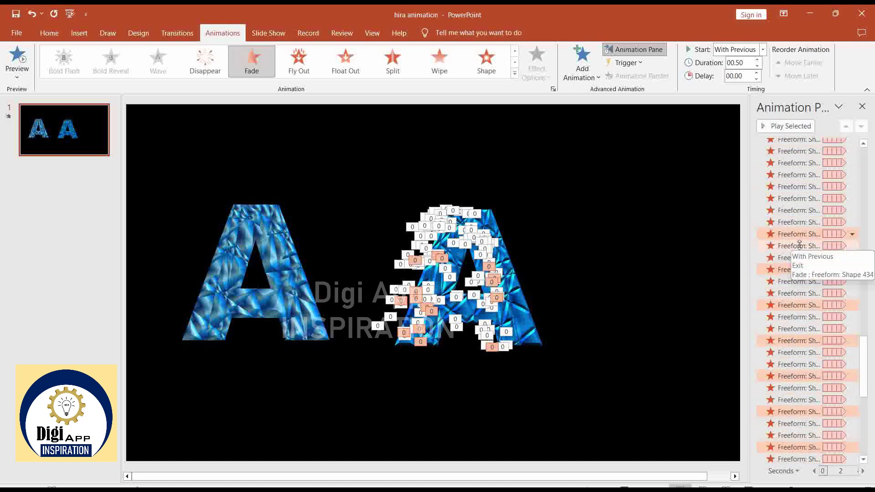
left_click(800, 199, "ctrl")
left_click(798, 163, "ctrl")
scroll(802, 273, "up", 8)
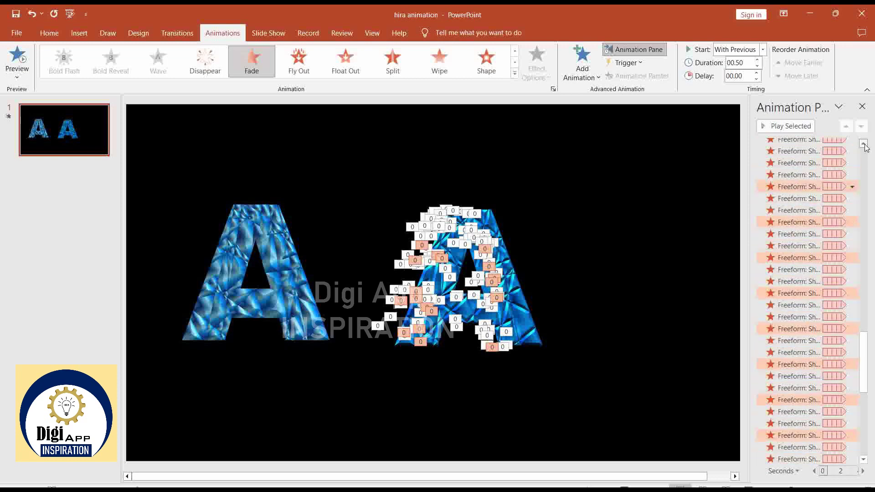
left_click(797, 448, "ctrl")
left_click(799, 412, "ctrl")
left_click(800, 377, "ctrl")
left_click(798, 341, "ctrl")
left_click(797, 306, "ctrl")
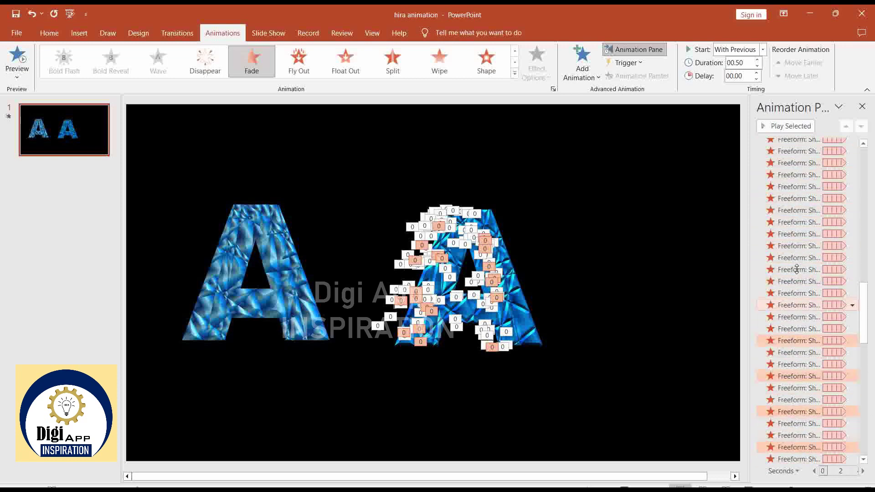
left_click(799, 270, "ctrl")
left_click(799, 235, "ctrl")
left_click(799, 199, "ctrl")
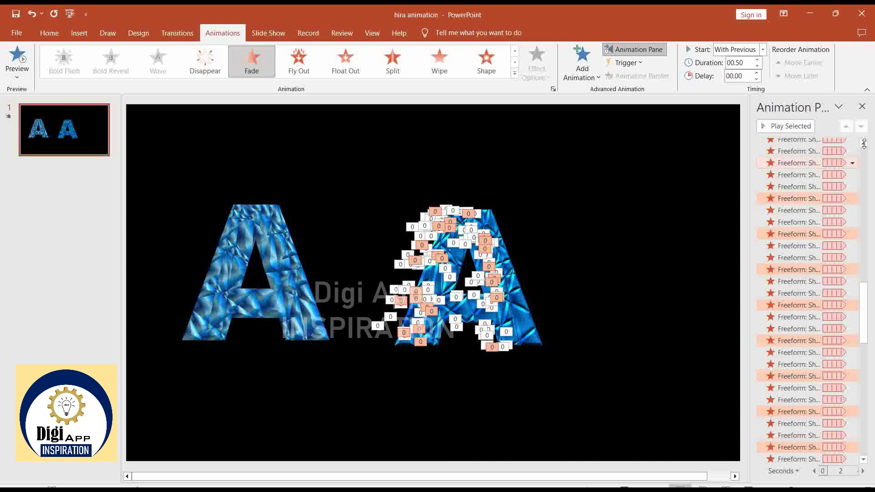
scroll(864, 143, "up", 8)
left_click(783, 448, "ctrl")
left_click(798, 412, "ctrl")
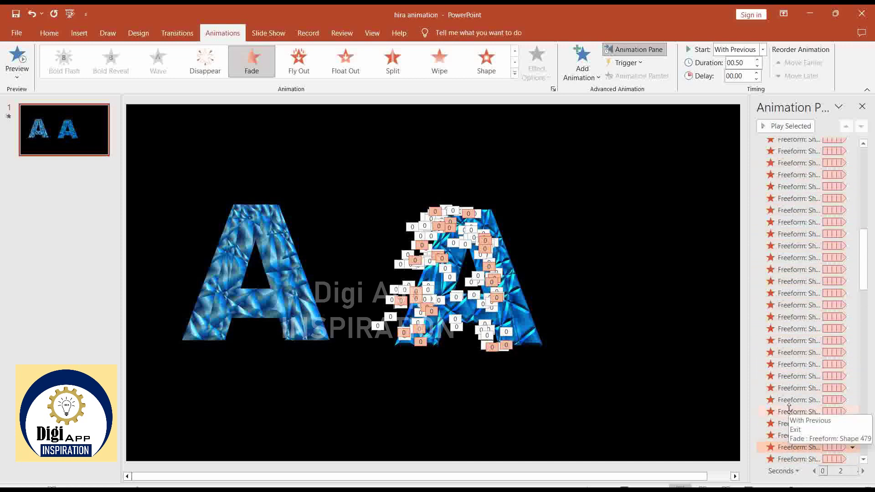
left_click(796, 377, "ctrl")
left_click(798, 341, "ctrl")
left_click(798, 306, "ctrl")
left_click(799, 270, "ctrl")
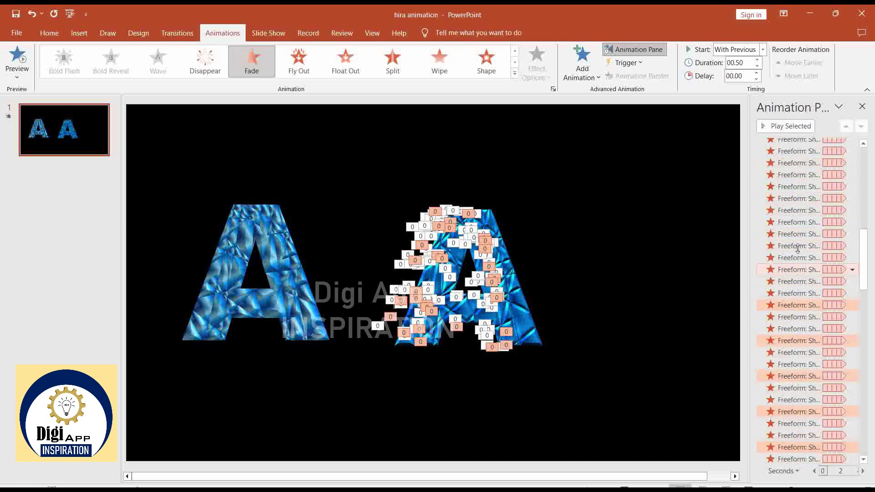
left_click(799, 234, "ctrl")
left_click(799, 200, "ctrl")
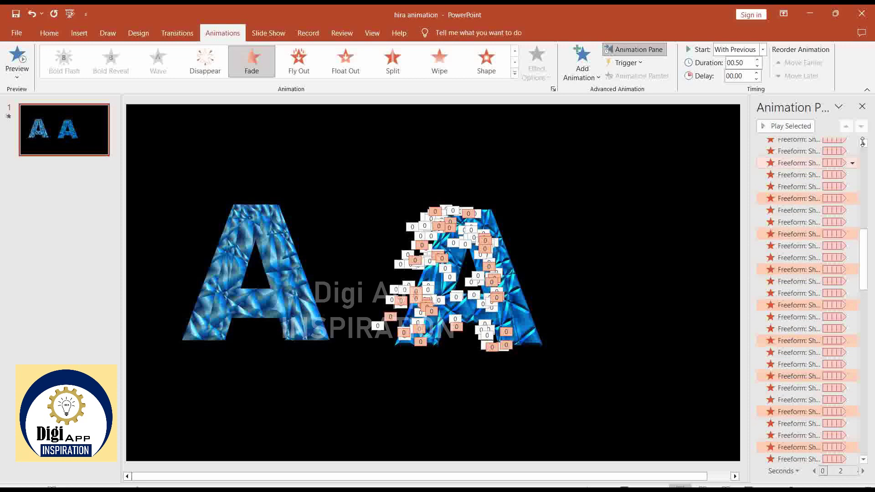
scroll(864, 143, "up", 2)
scroll(864, 143, "up", 3)
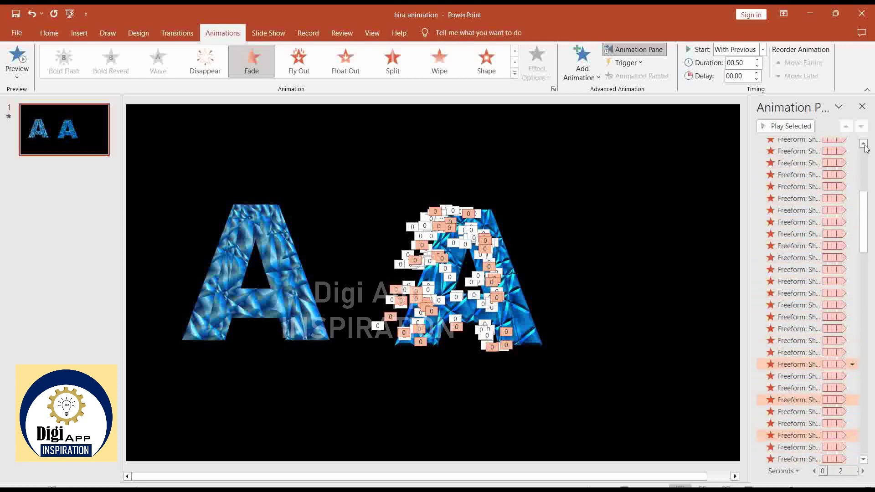
left_click(799, 329, "ctrl")
left_click(799, 293, "ctrl")
left_click(799, 257, "ctrl")
left_click(800, 222, "ctrl")
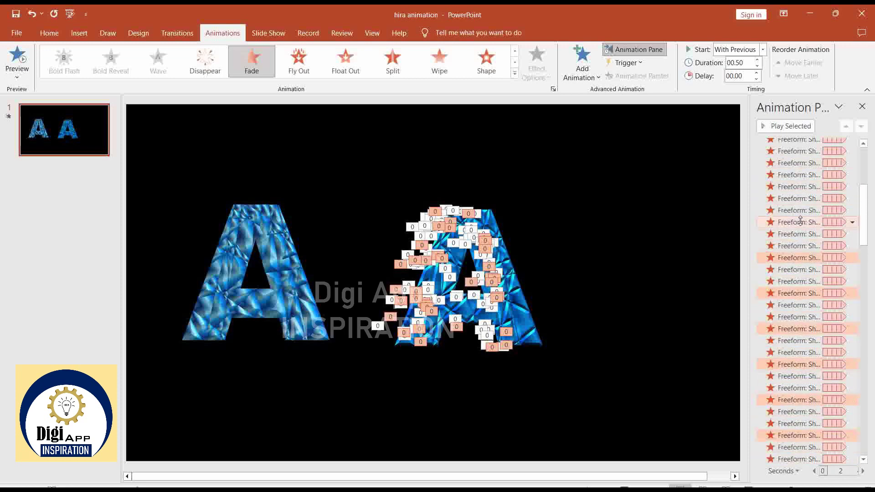
left_click(801, 186, "ctrl")
scroll(864, 143, "up", 1)
scroll(863, 143, "up", 3)
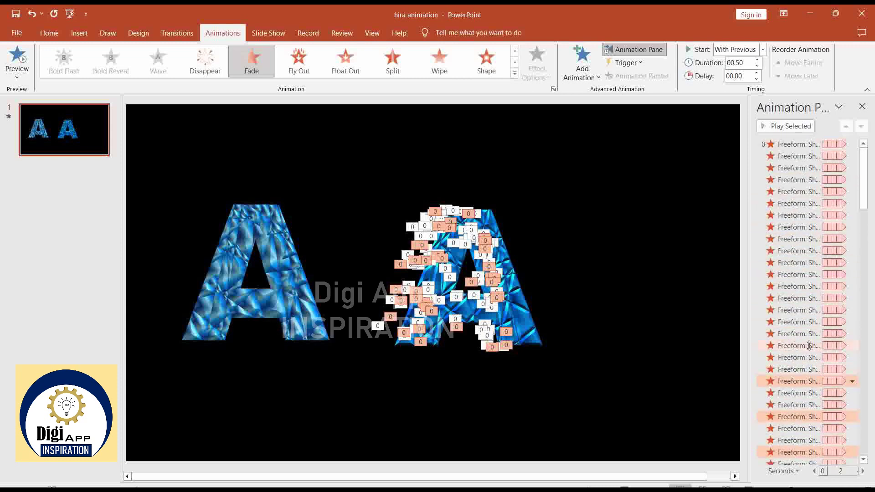
left_click(807, 274, "ctrl")
left_click(806, 239, "ctrl")
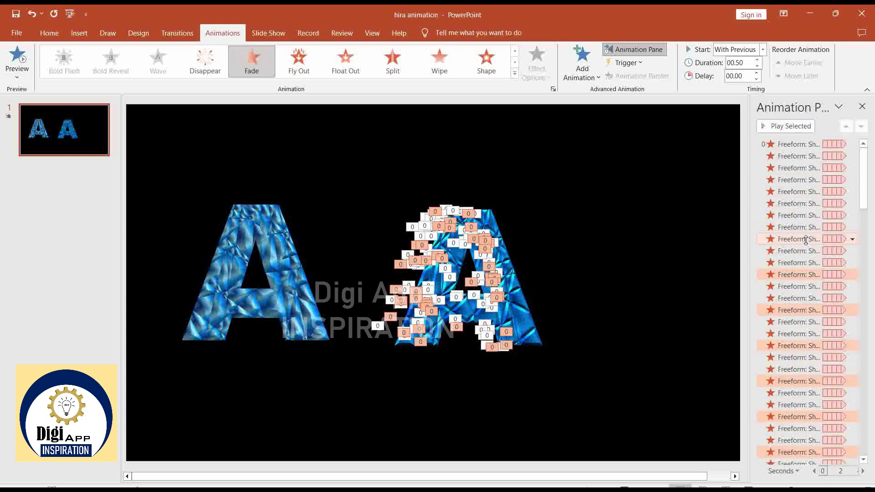
left_click(806, 203, "ctrl")
left_click(805, 169, "ctrl")
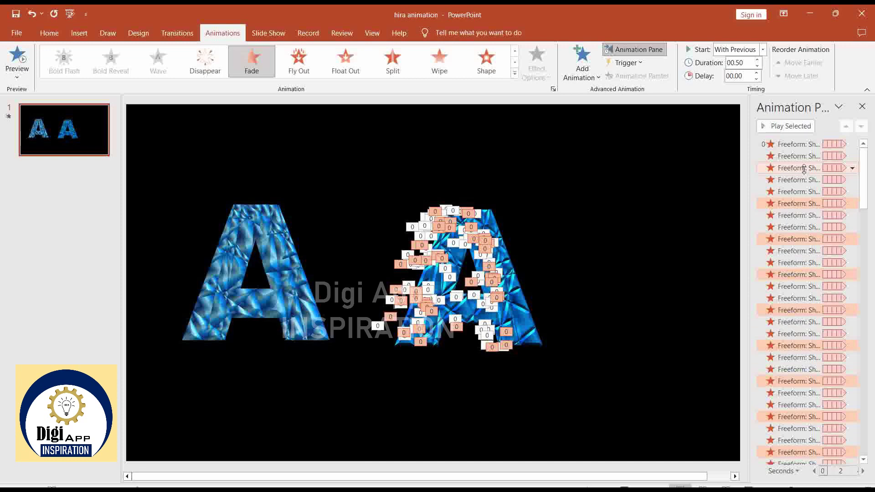
- Raise the selected fade exits' duration from 00.50 to 01.00 seconds
left_click(804, 169, "ctrl")
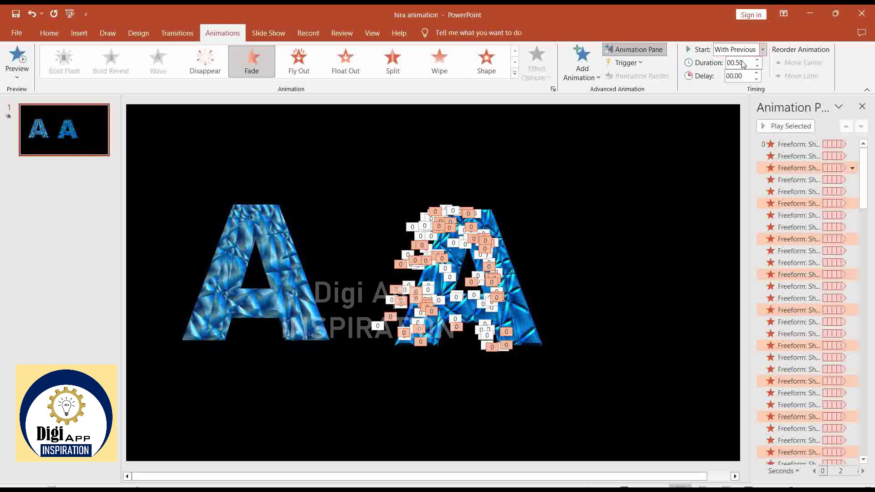
left_click(757, 60)
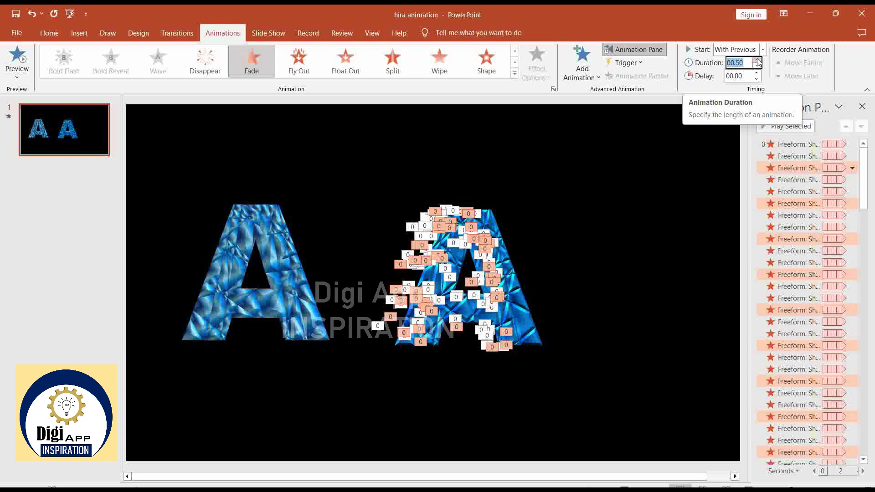
left_click(758, 61)
type("1")
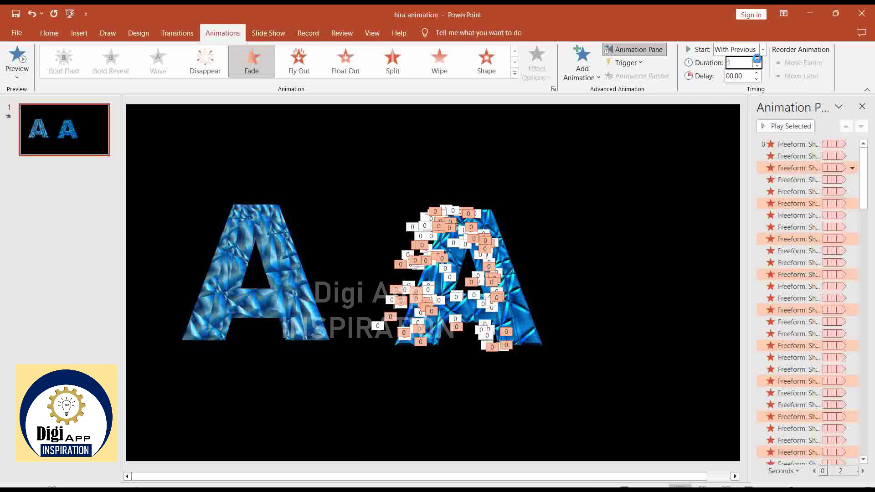
left_click(758, 60)
left_click(799, 167)
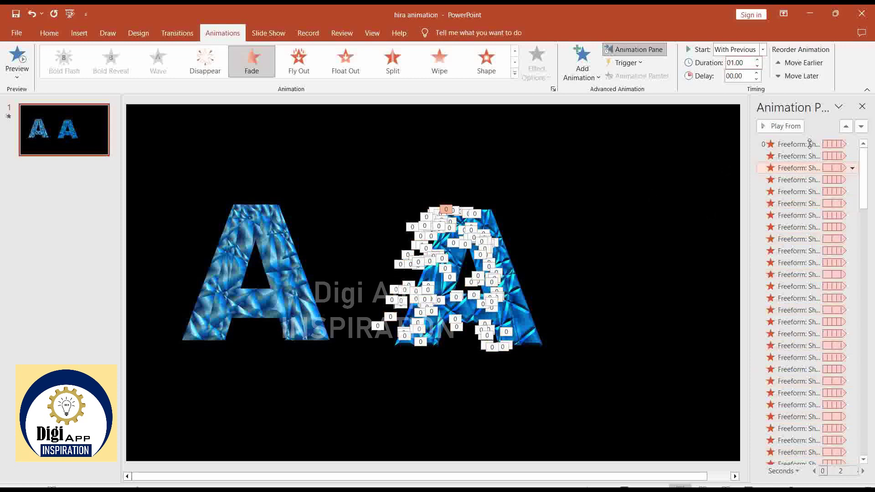
- Select the first, fourth, seventh and tenth fragment animations in the Animation Pane
left_click(809, 144)
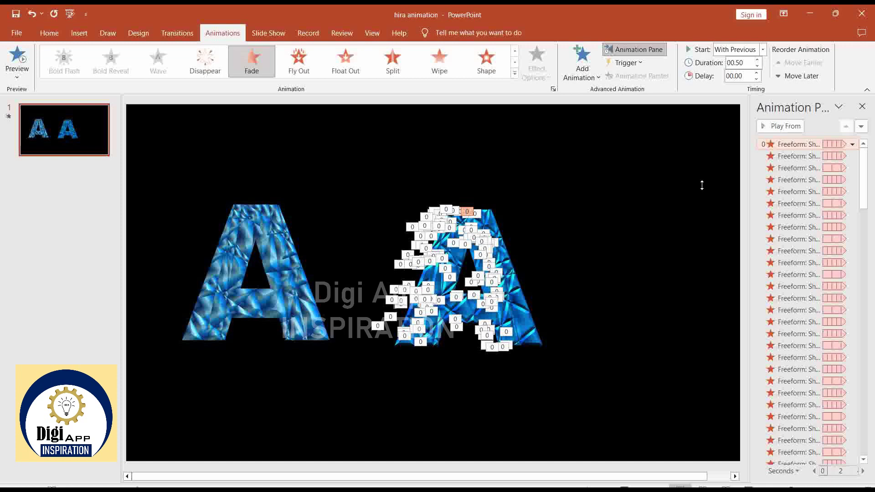
left_click(800, 144)
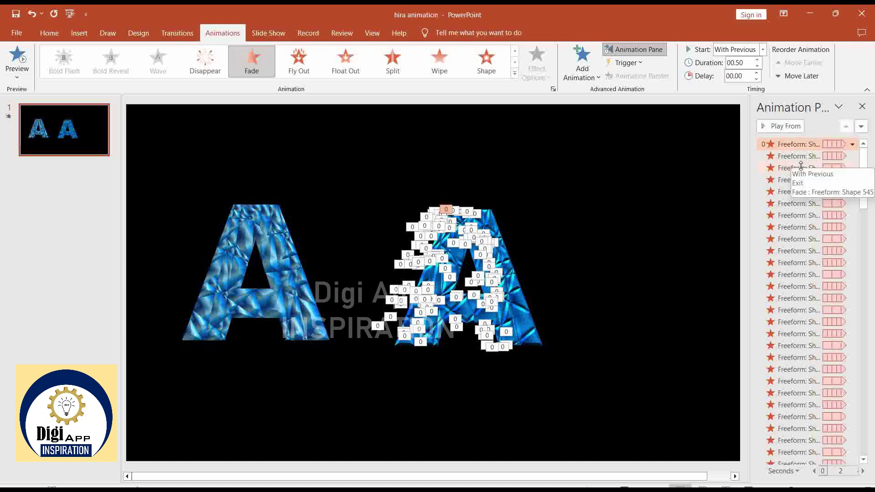
left_click(789, 181, "ctrl")
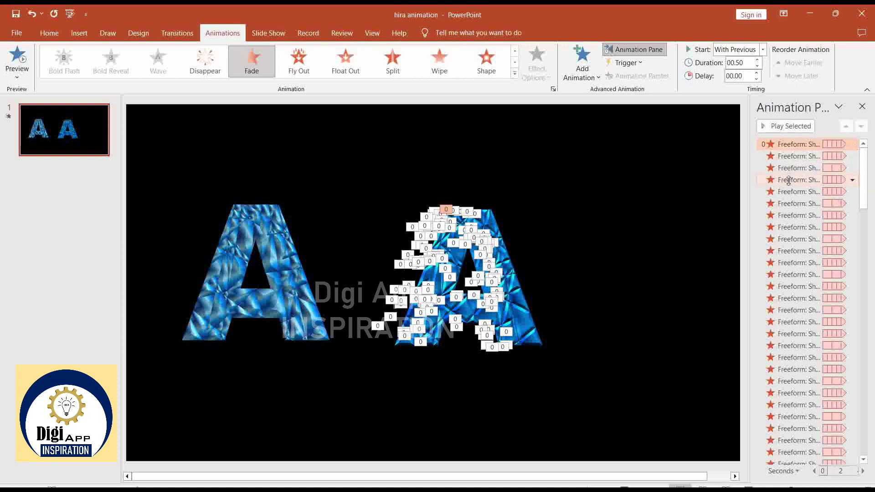
left_click(791, 216, "ctrl")
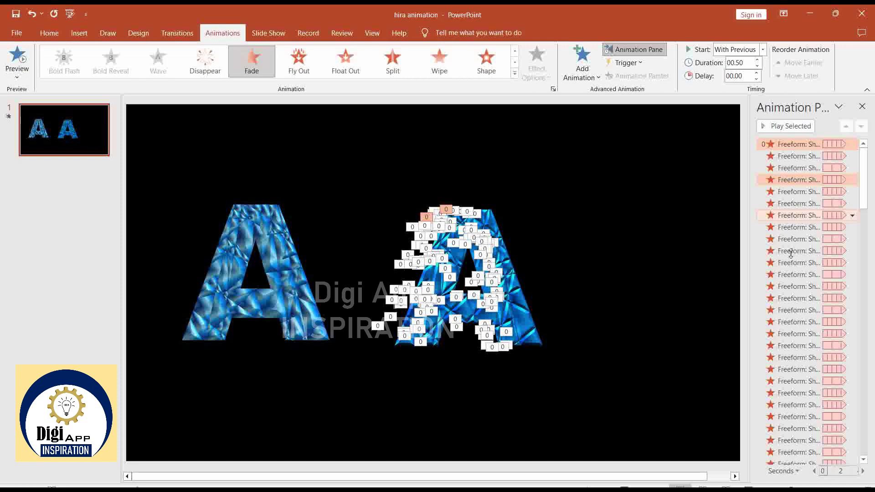
left_click(791, 251, "ctrl")
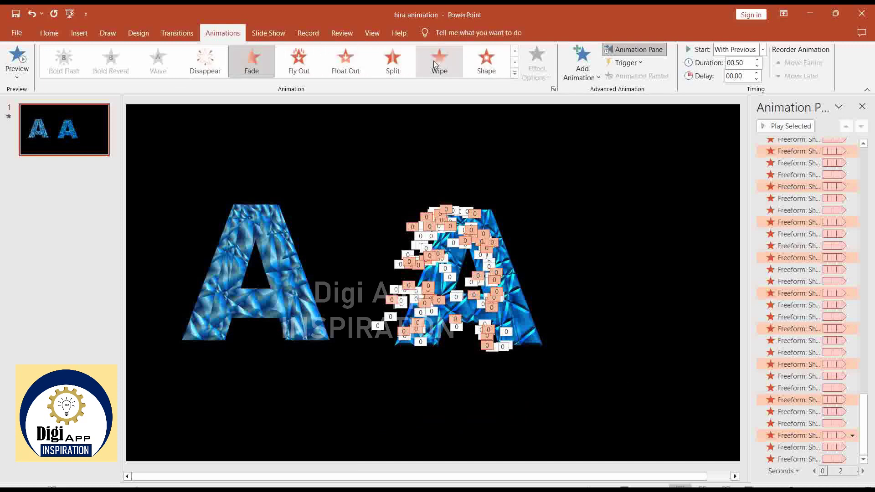
- Change the selected animations to an Entrance Fade, then select the left crystal A
left_click(515, 74)
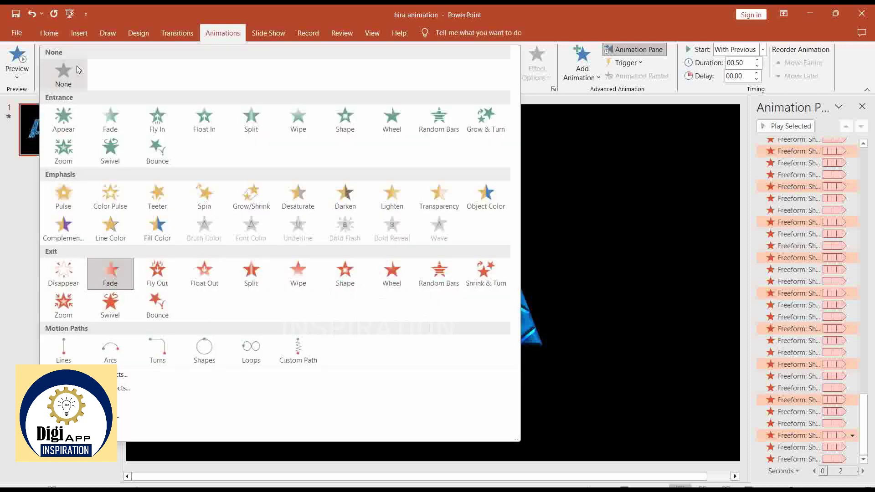
left_click(108, 117)
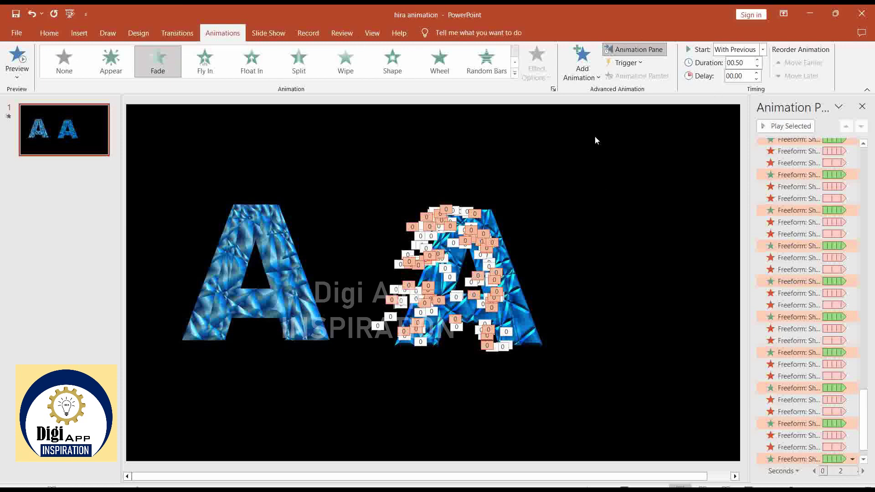
left_click(598, 186)
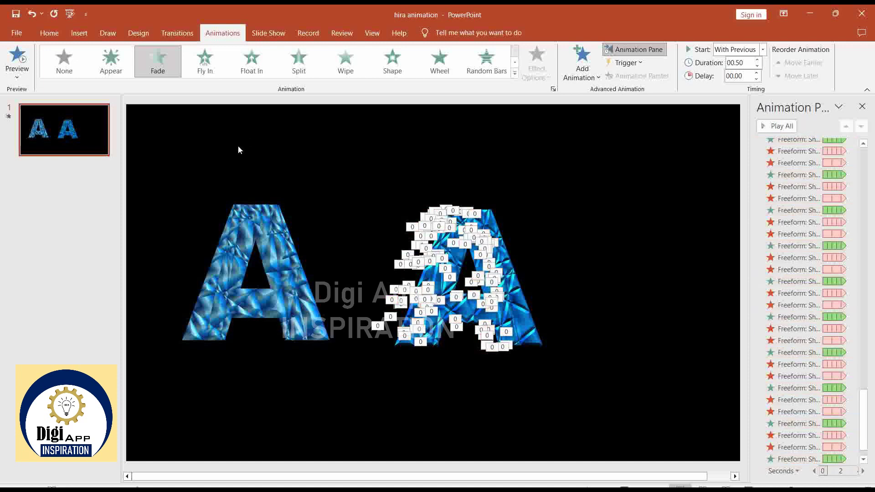
left_click(255, 217)
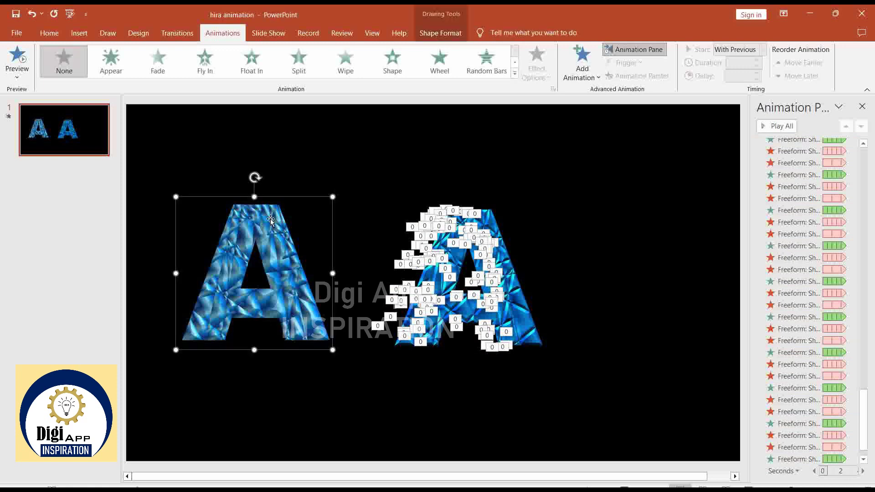
- Open Format Shape for the left crystal A and ungroup it into its shard pieces
right_click(271, 221)
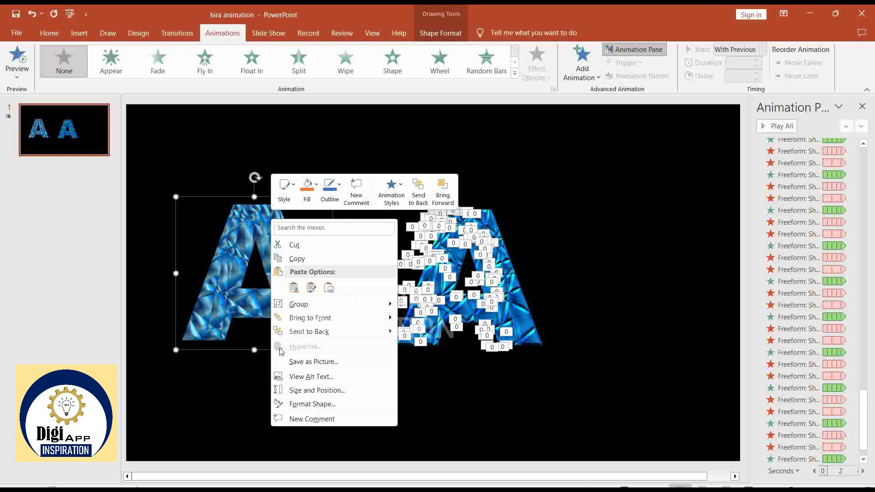
left_click(314, 405)
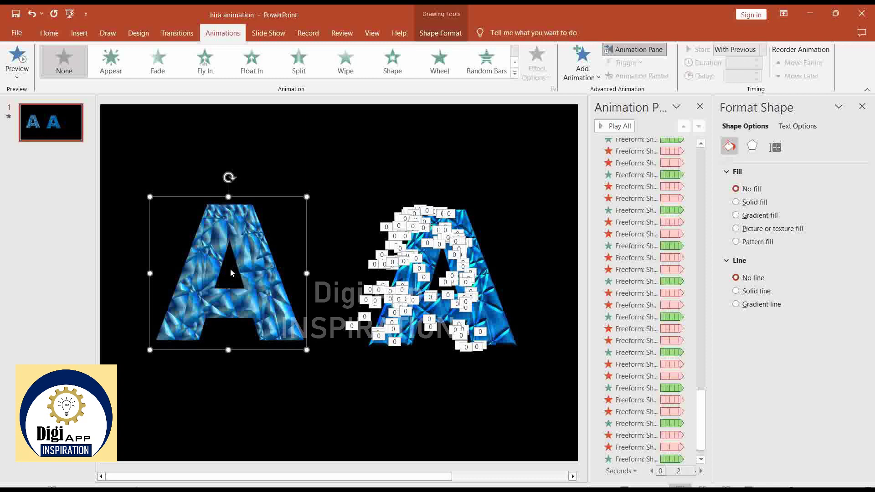
left_click(438, 33)
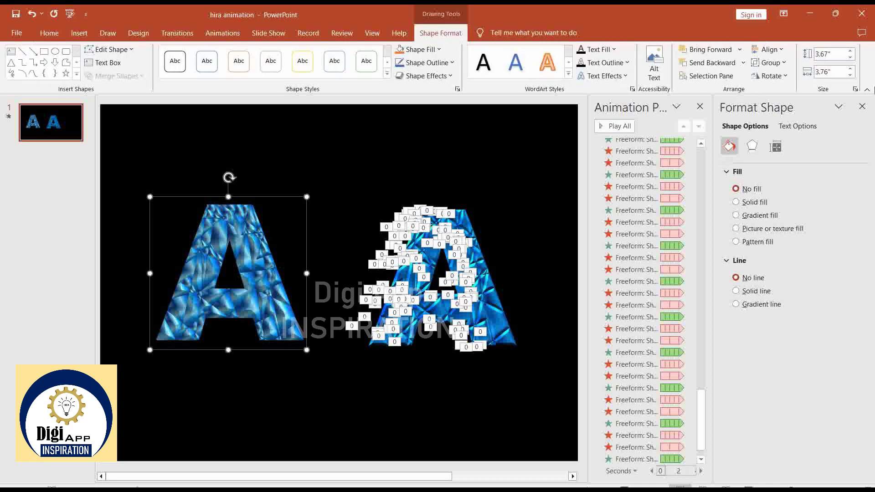
left_click(770, 63)
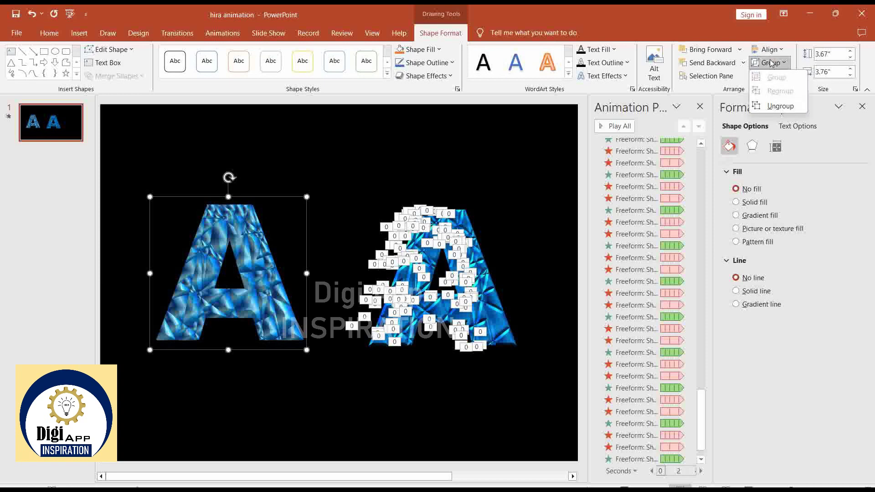
left_click(780, 106)
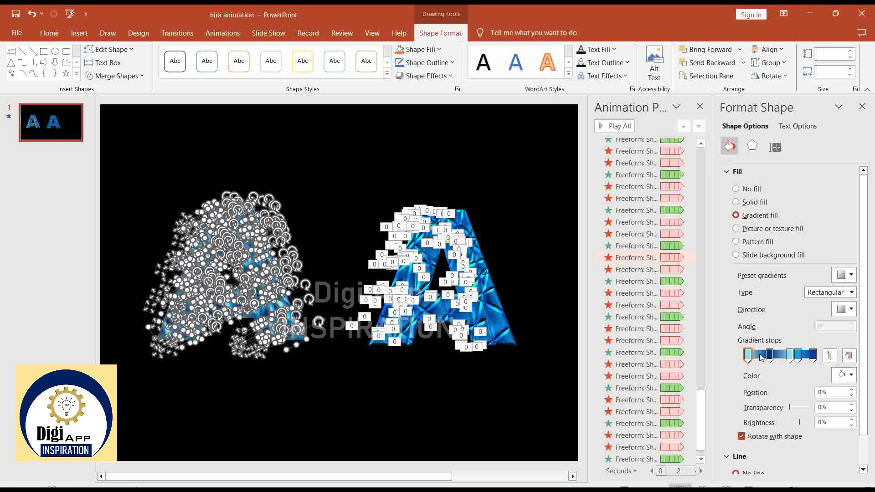
- Add a gradient stop at 17% and make the 17% and 50% stops white
left_click(760, 357)
left_click(758, 356)
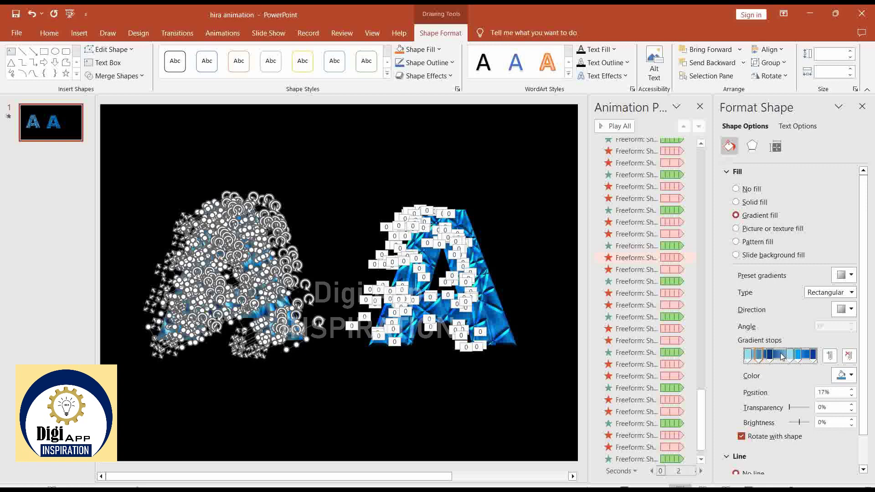
left_click(782, 356)
left_click(847, 377)
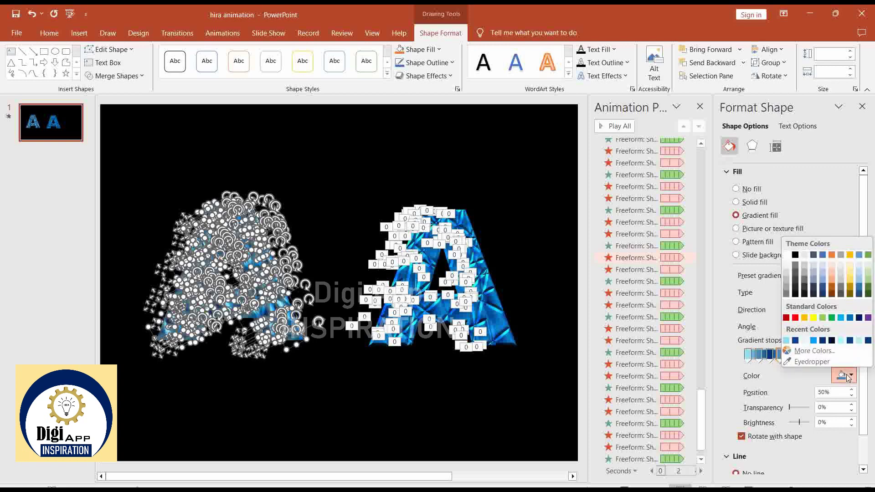
left_click(806, 342)
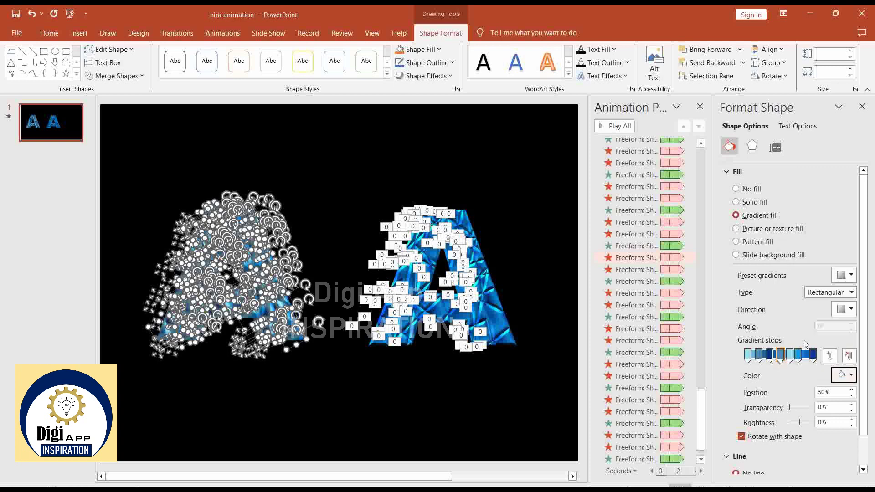
left_click(762, 357)
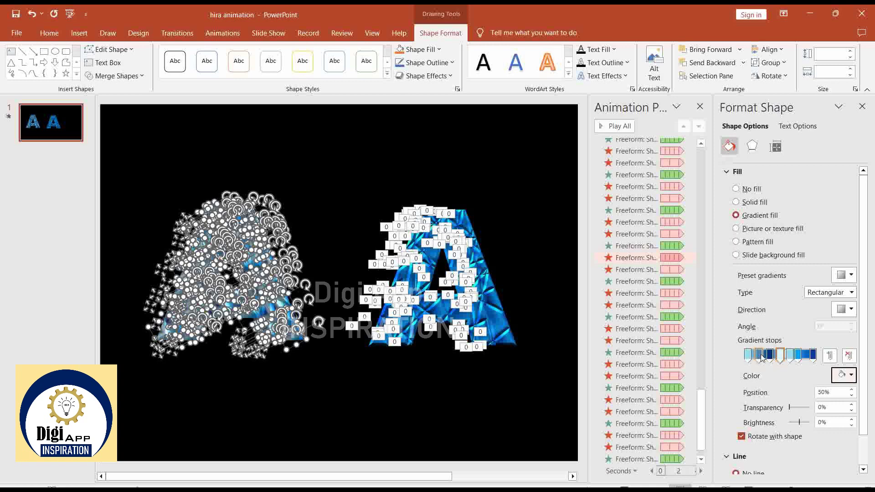
left_click(760, 355)
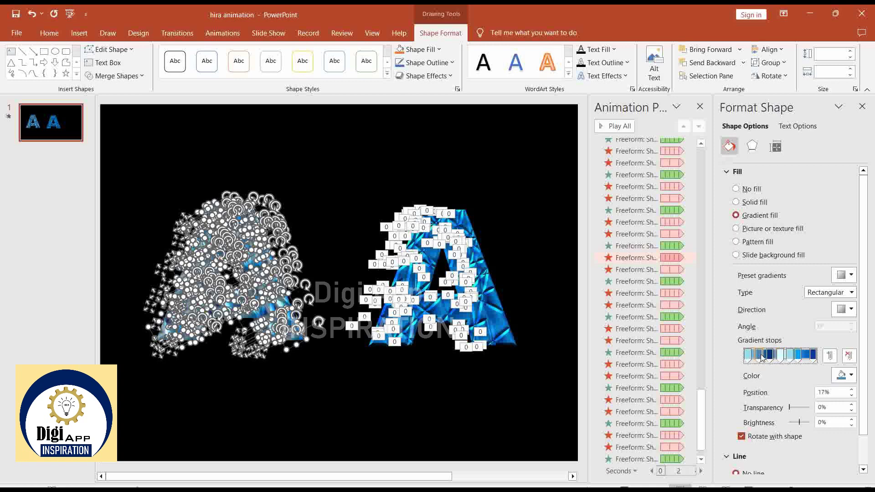
left_click(844, 375)
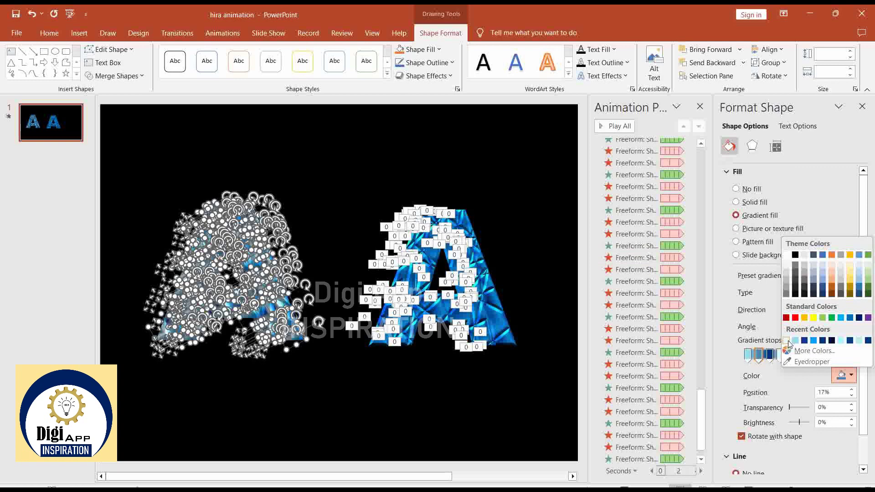
left_click(786, 341)
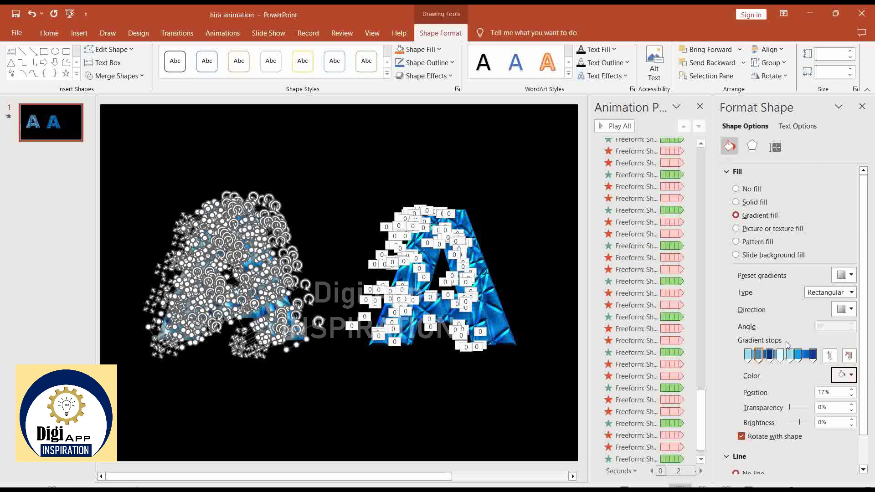
- Fine-tune the later gradient stop positions (87%, 65%, 55%), then group the left A with Ctrl+G
left_click(749, 358)
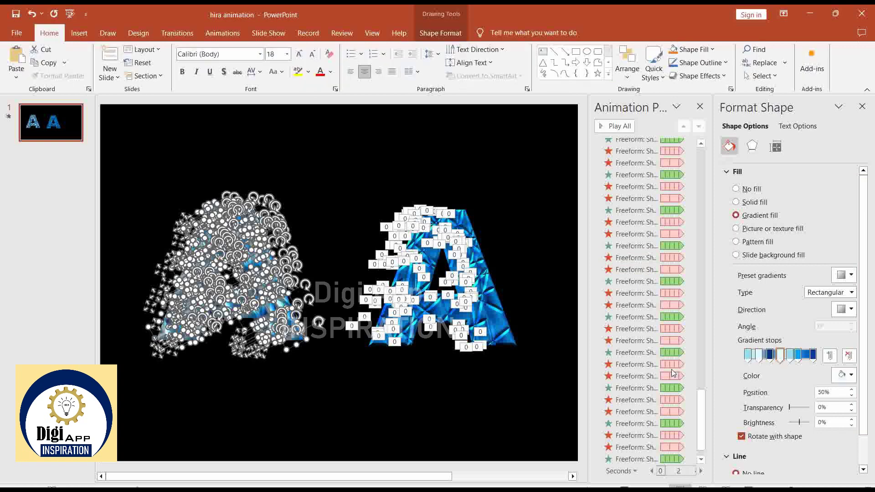
left_click(781, 355)
left_click(799, 358)
left_click(791, 359)
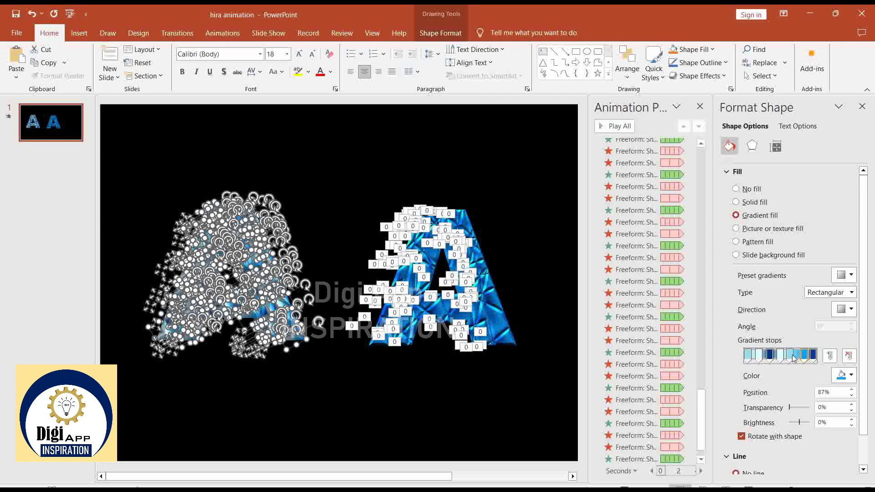
left_click(792, 358)
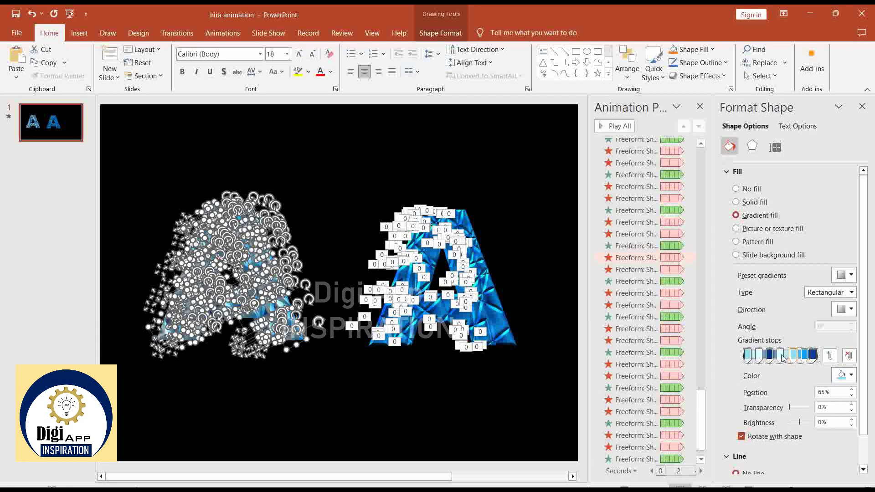
left_click(783, 358)
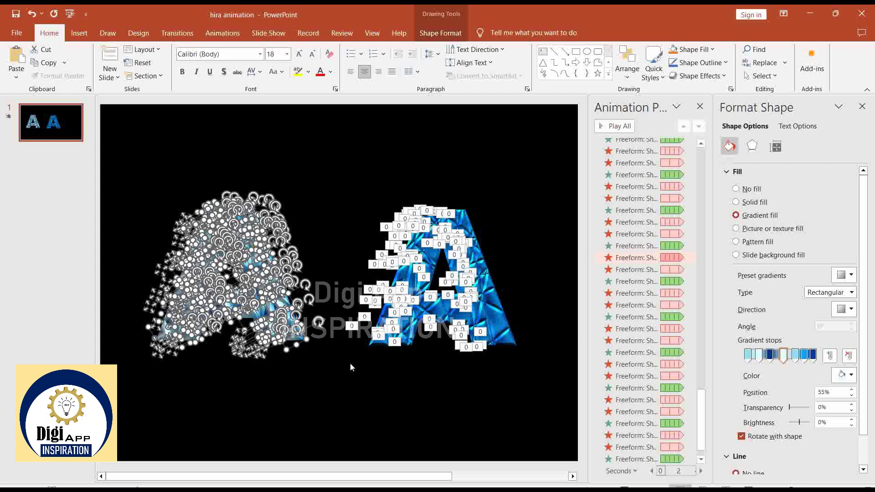
key("ctrl+g")
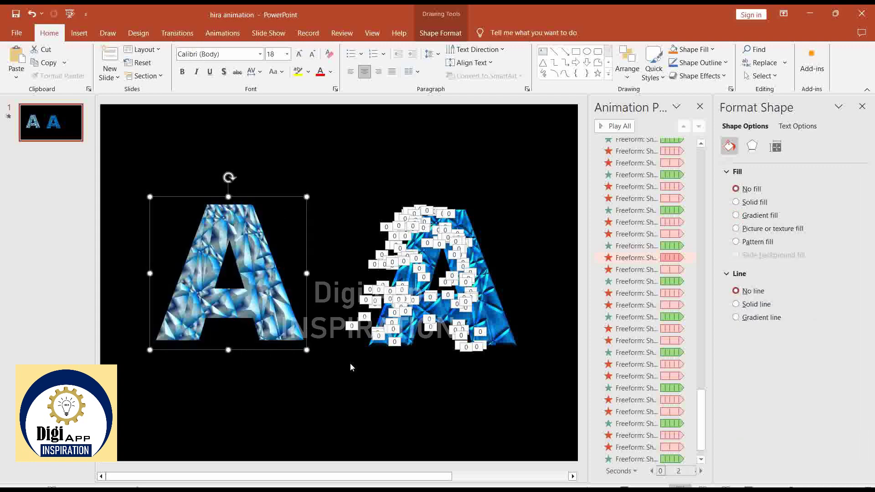
- Box-select all the right A's shard pieces and show their shape Effects settings
left_click(416, 184)
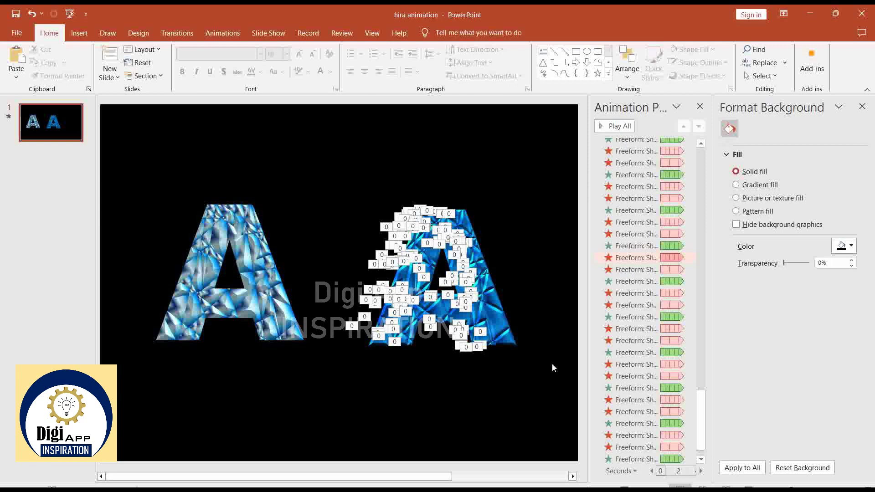
left_click_drag(322, 174, 552, 363)
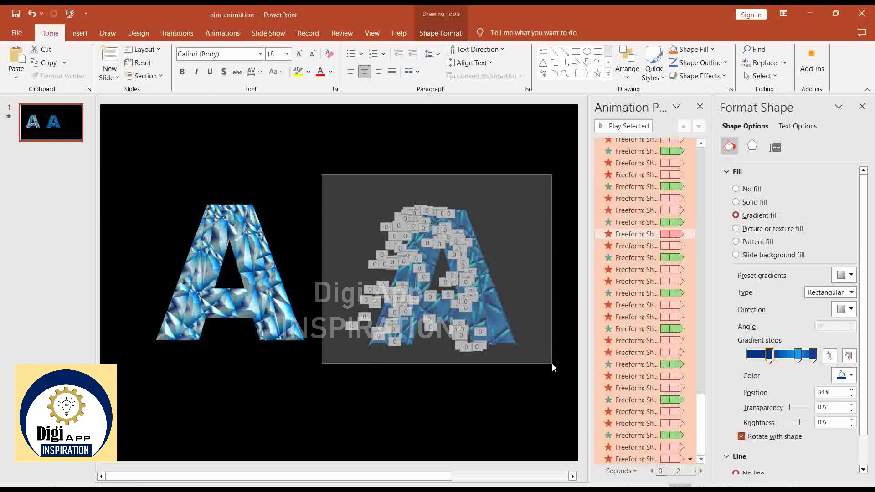
left_click_drag(552, 363, 552, 363)
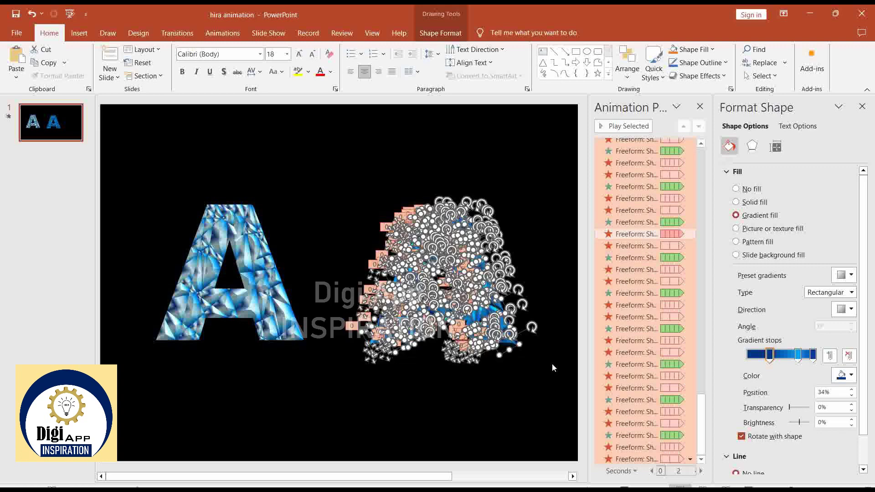
left_click(752, 147)
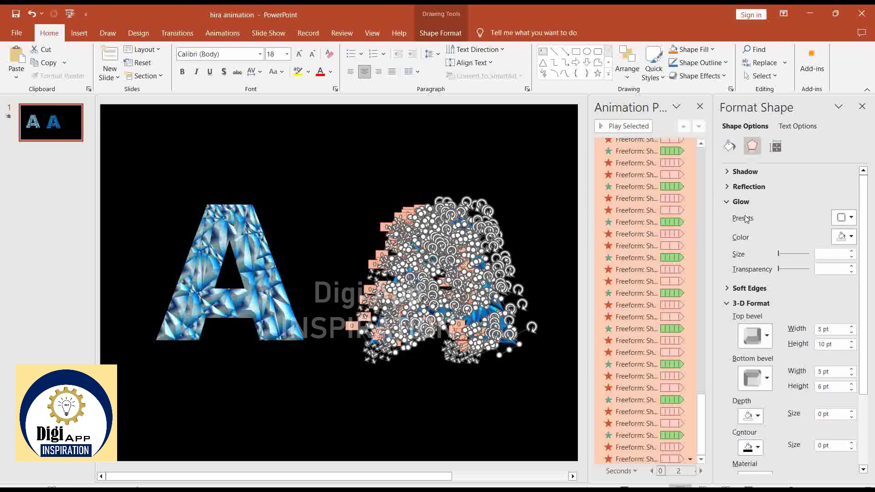
- Give the right A's shards a light-blue 5 pt glow at 60% transparency, then close Format Shape
left_click(849, 236)
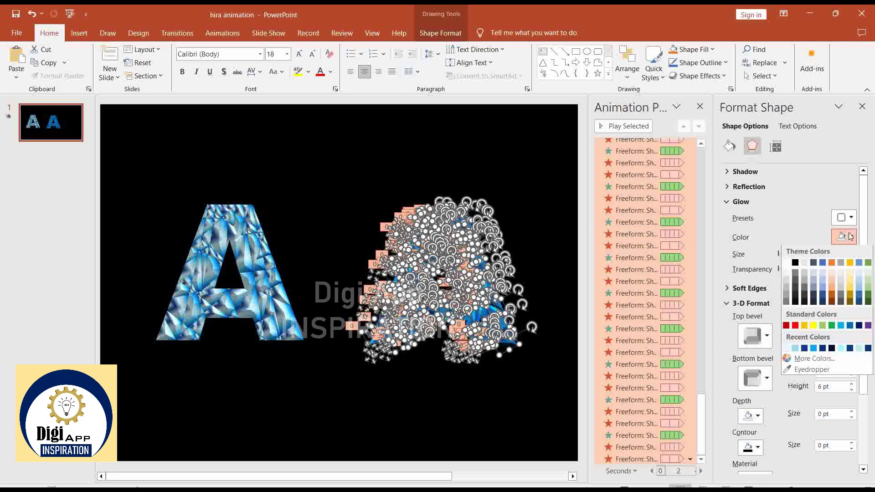
left_click(861, 276)
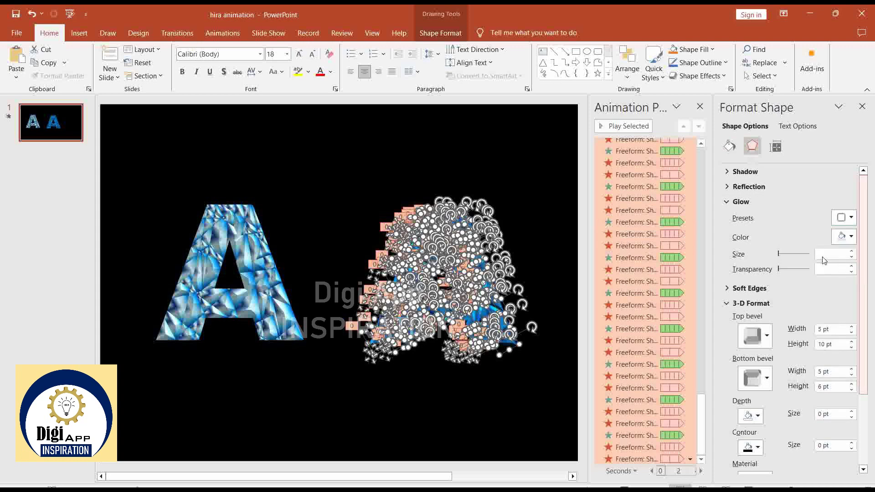
left_click(819, 258)
type("10")
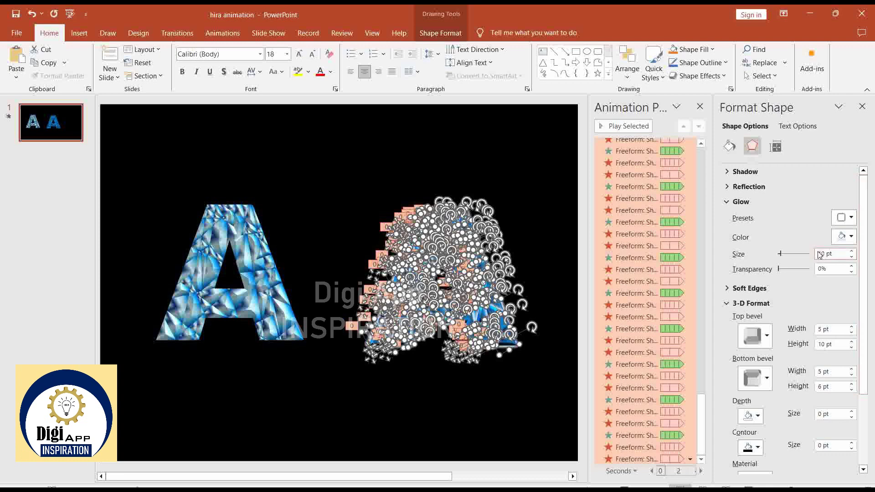
key("Return")
left_click_drag(836, 253, 799, 259)
type("5")
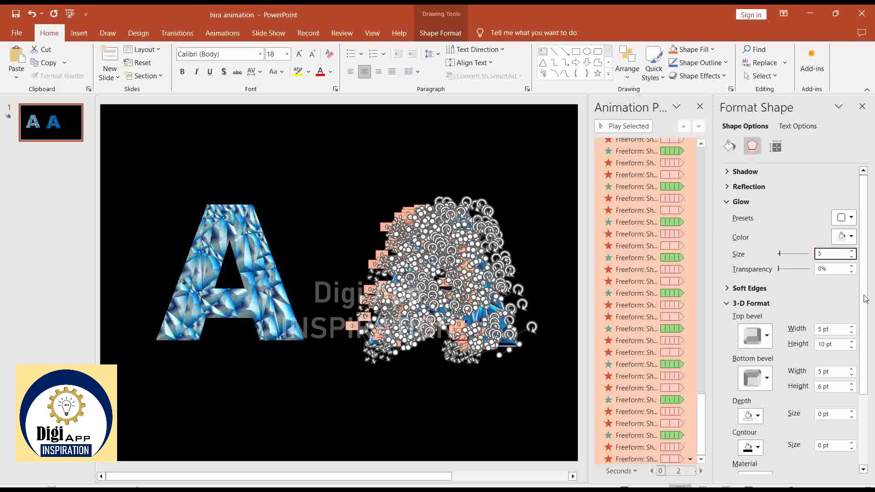
double_click(822, 269)
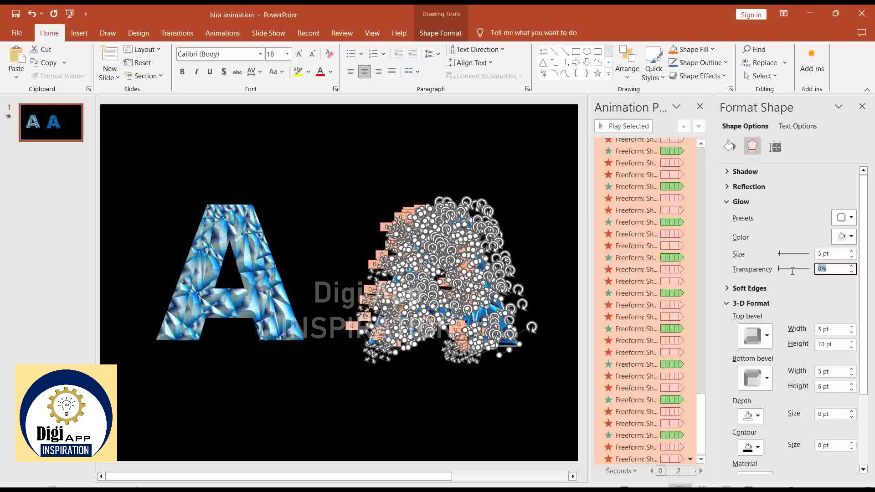
type("6")
type("0")
key("Return")
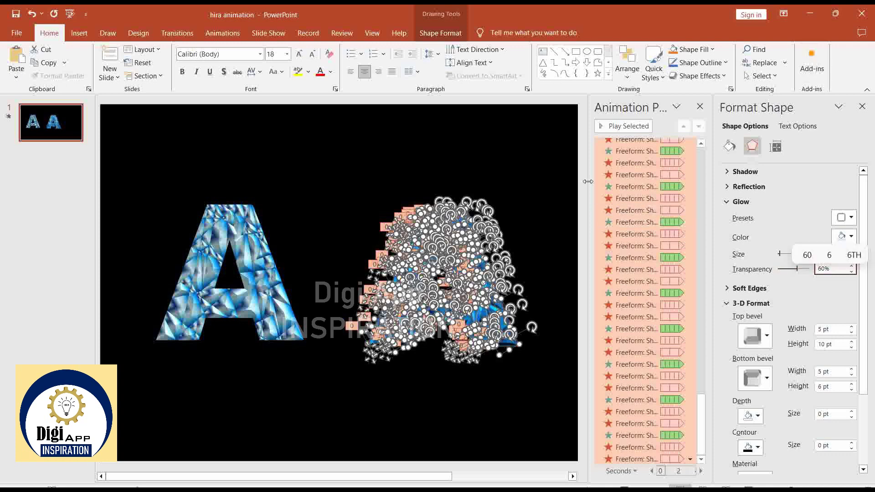
left_click(862, 108)
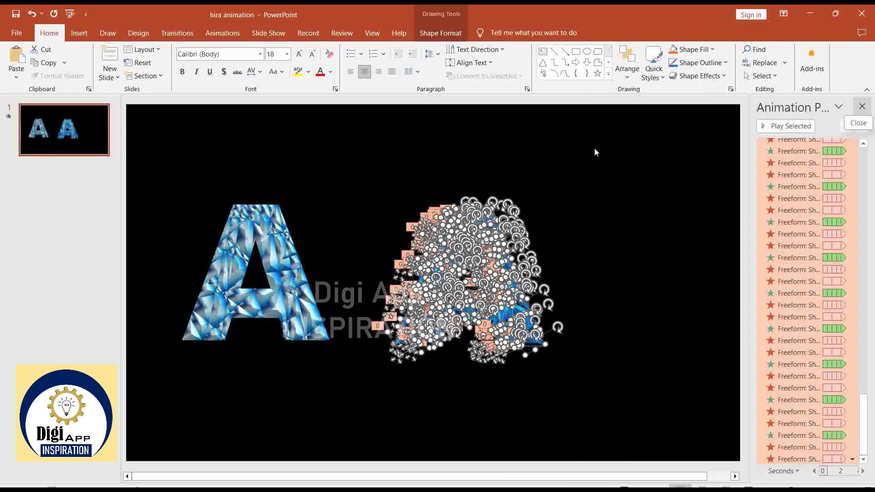
- Close the Animation Pane and drag the left crystal A exactly onto the right A
left_click(862, 107)
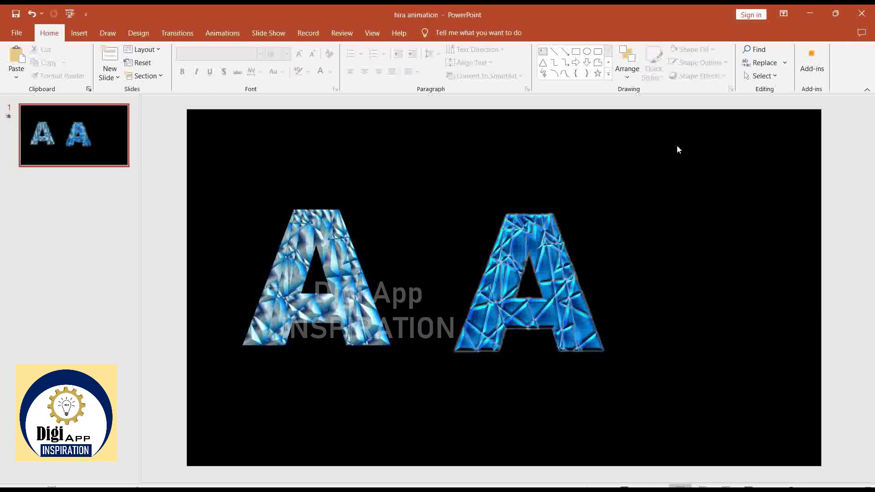
left_click(325, 255)
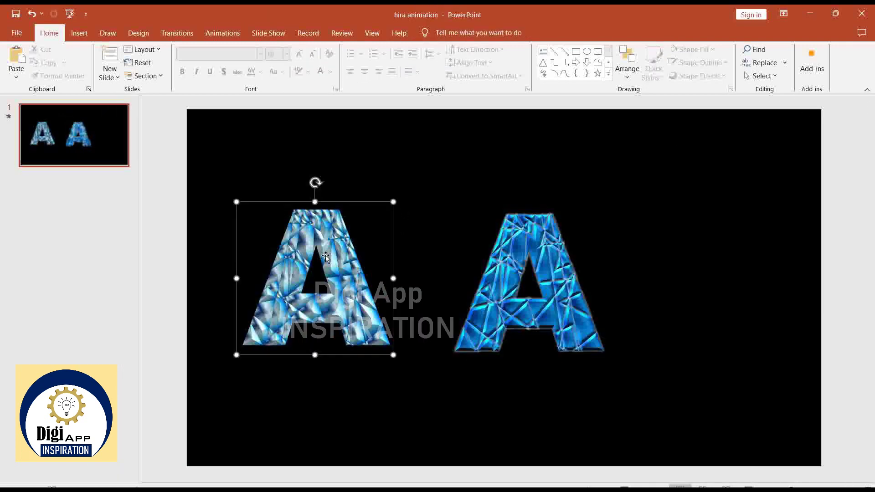
left_click_drag(353, 273, 541, 259)
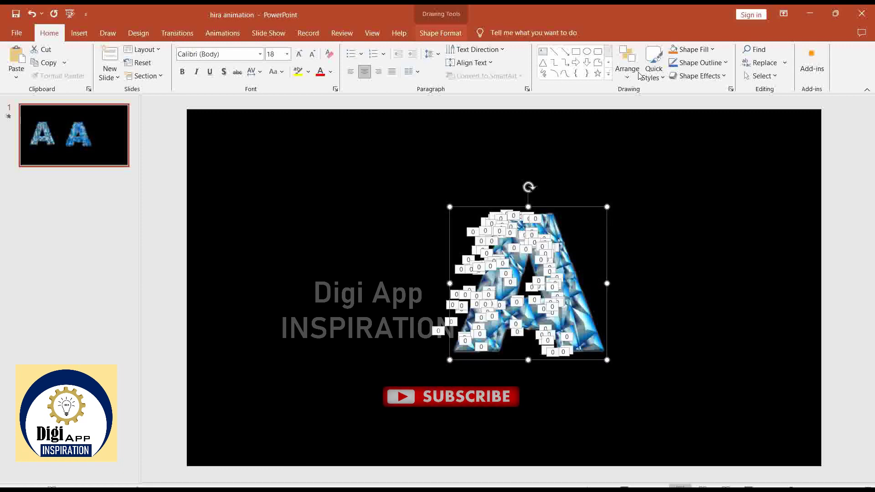
- Try Send to Back on the crystal A, undo it, and start the slide show
left_click(445, 33)
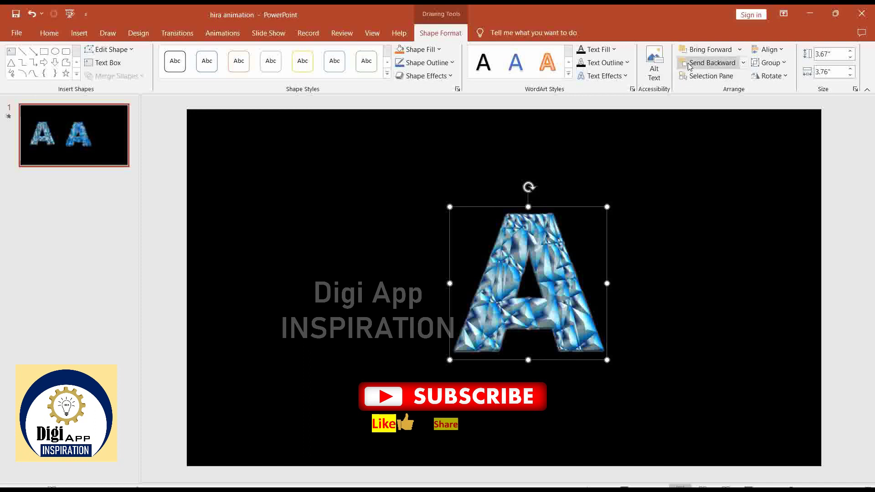
left_click(744, 63)
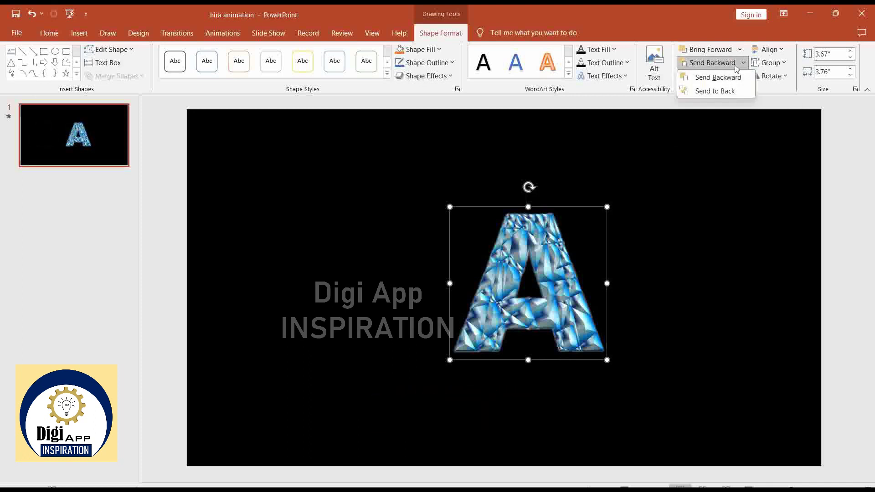
left_click(714, 90)
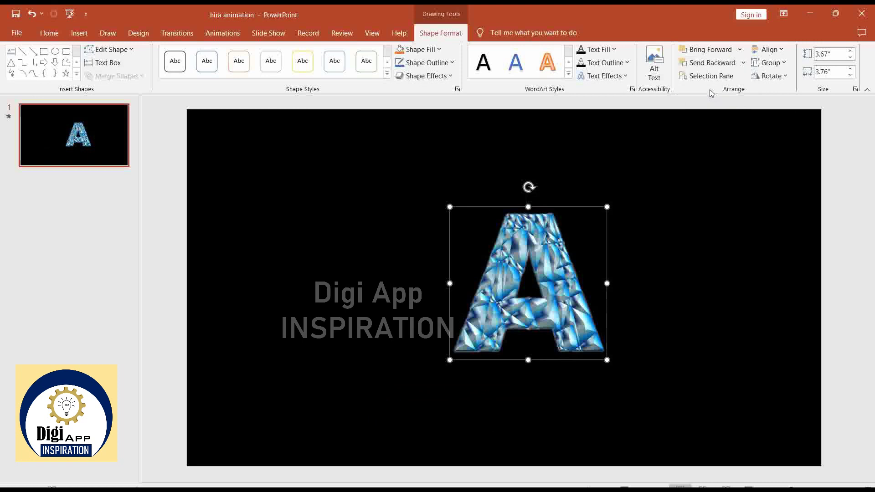
key("ctrl+z")
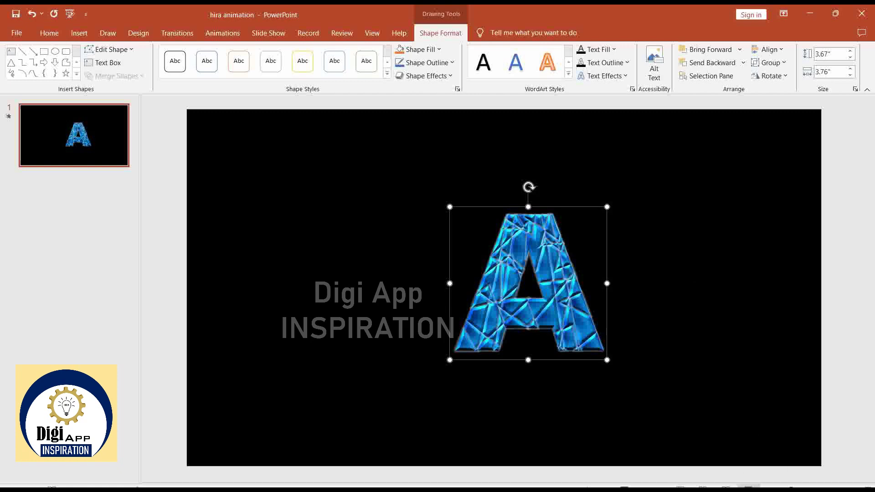
left_click(749, 485)
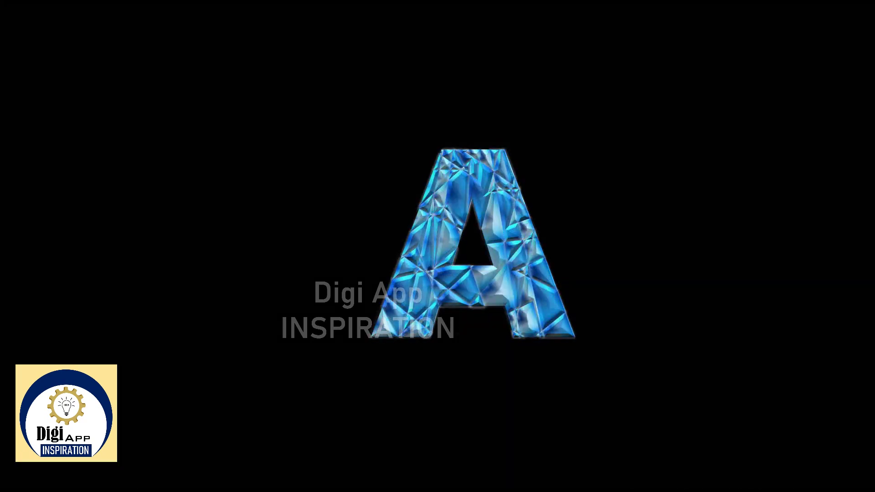